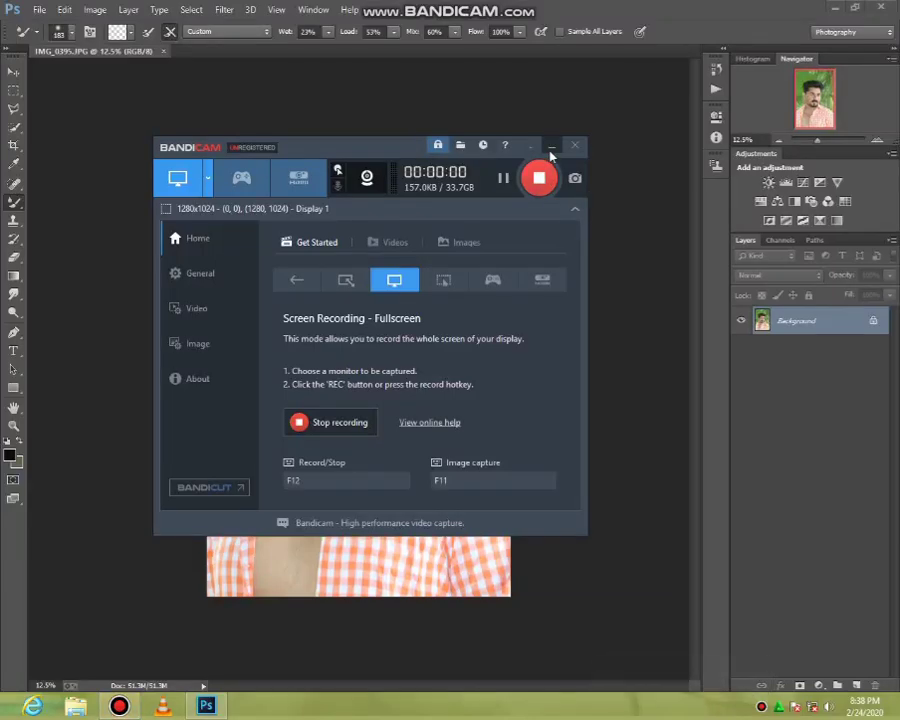
- Zoom in on the face and apply a 2.5-pixel High Pass filter to a duplicate layer
click(551, 146)
click(13, 426)
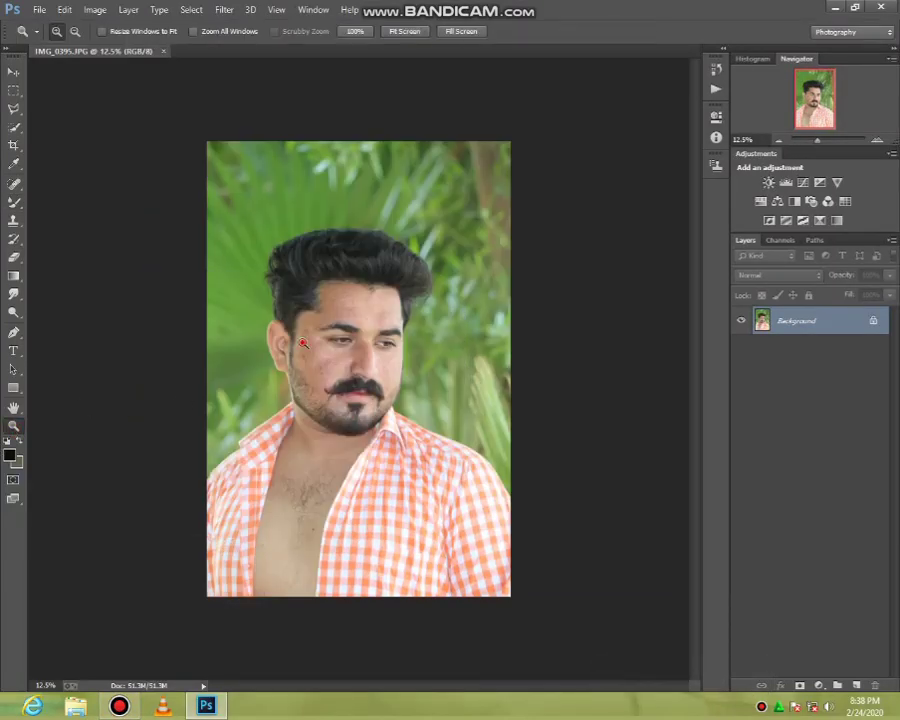
click(312, 339)
key(ctrl+j)
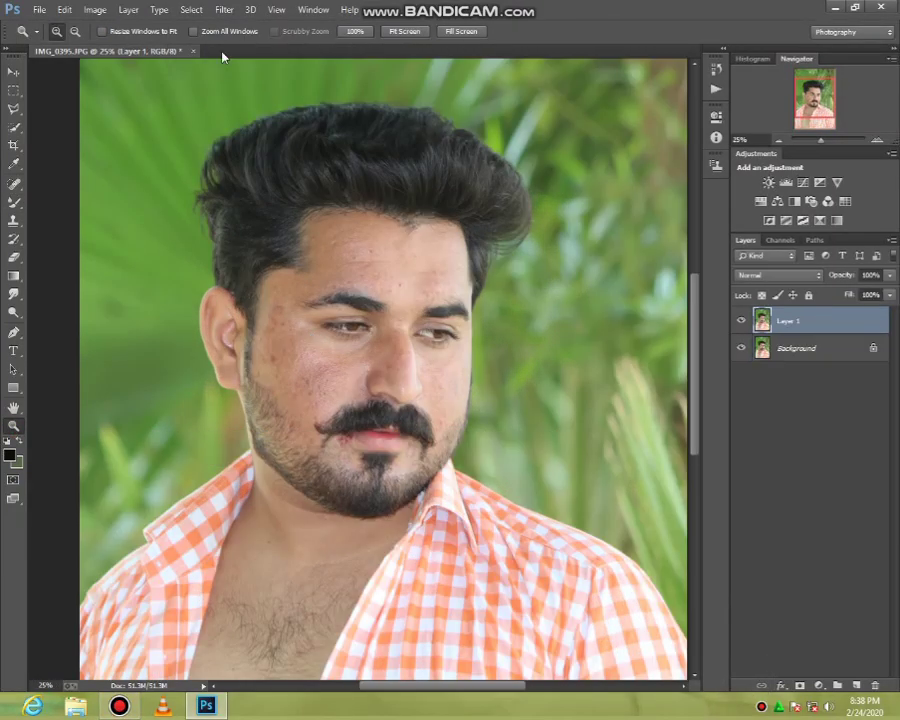
click(226, 11)
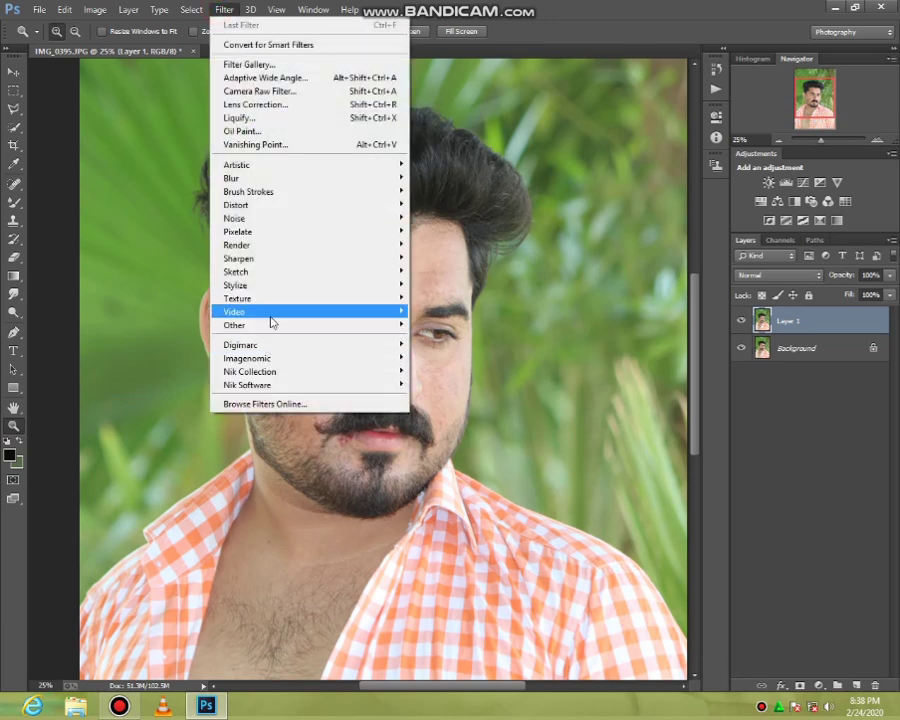
mouse_move(234, 325)
click(451, 337)
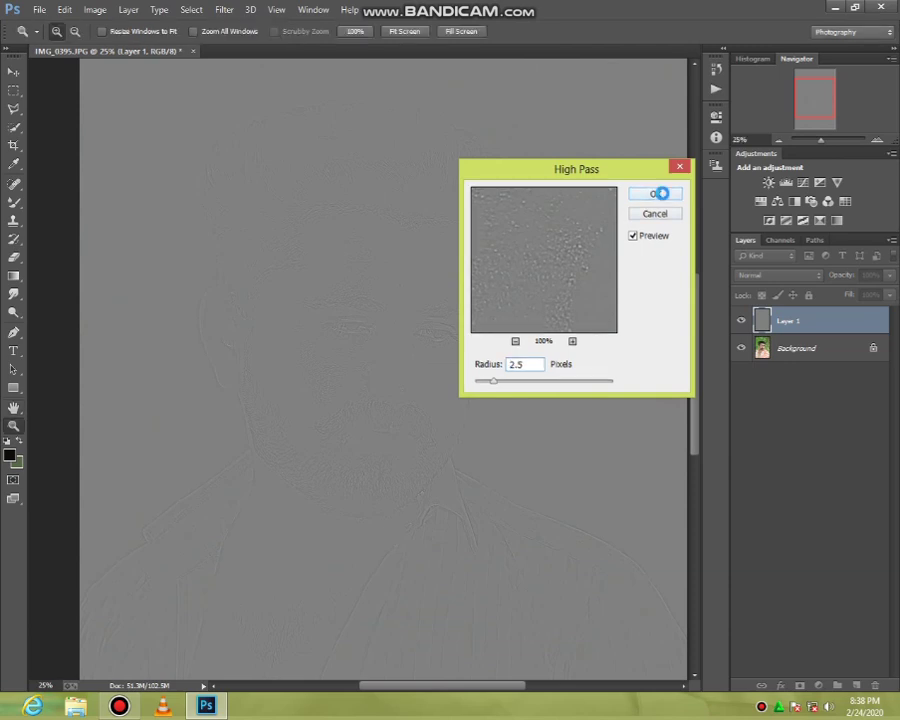
click(655, 194)
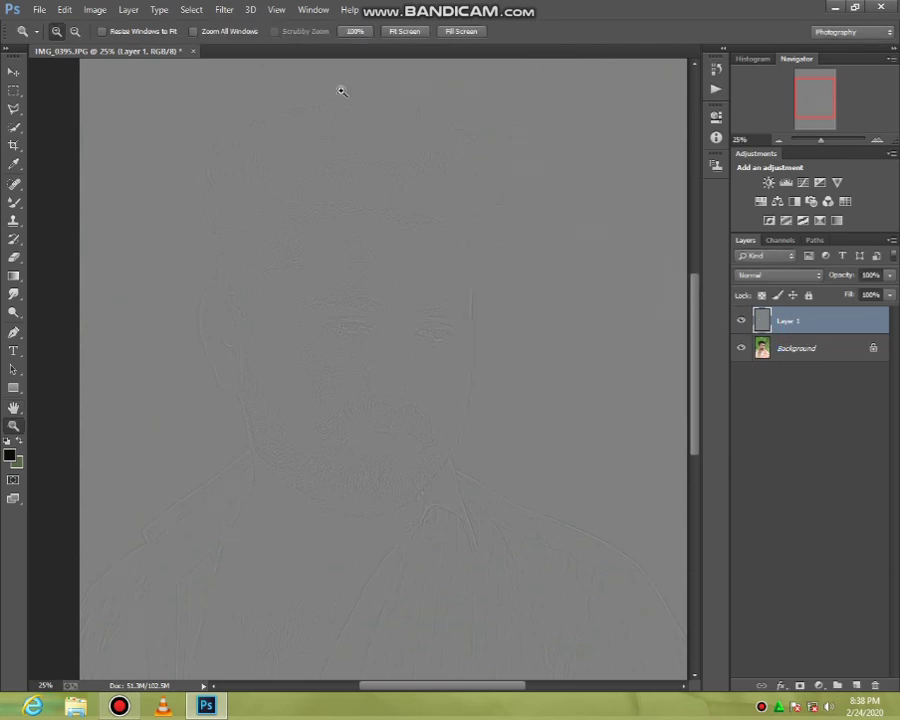
- Blend the high-pass layer over the photo and merge the visible layers
click(765, 276)
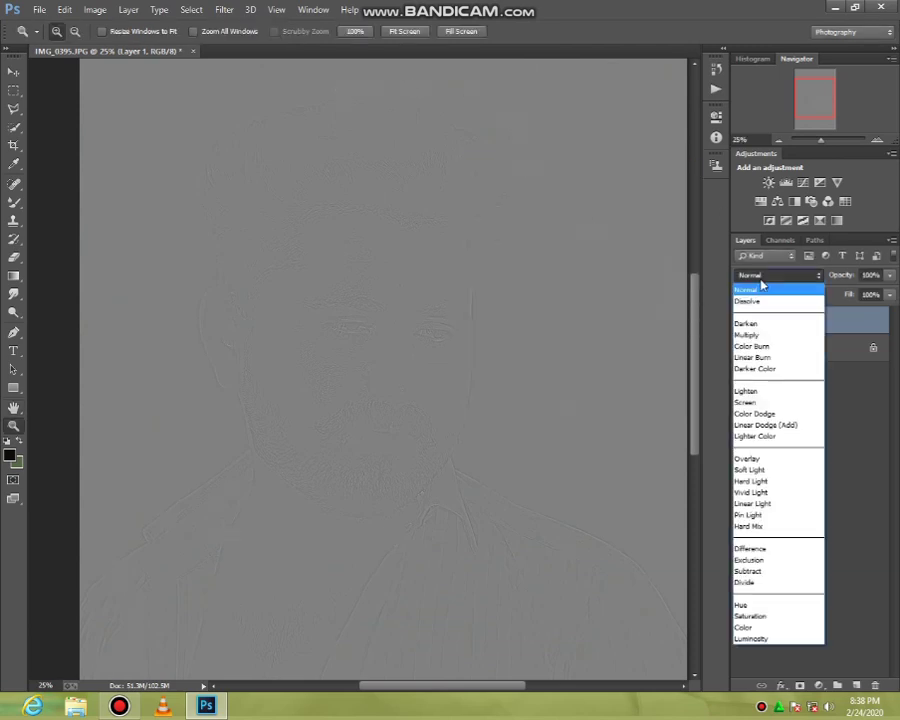
click(776, 482)
right_click(808, 348)
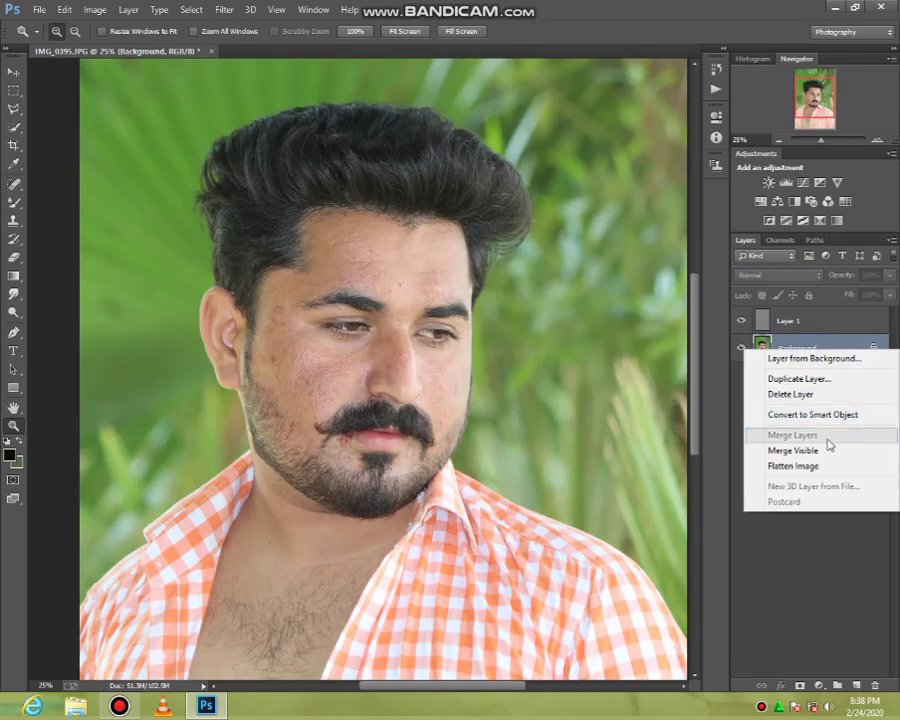
click(800, 449)
- Zoom in closer and smooth the temple and upper cheek with the Mixer Brush
click(284, 352)
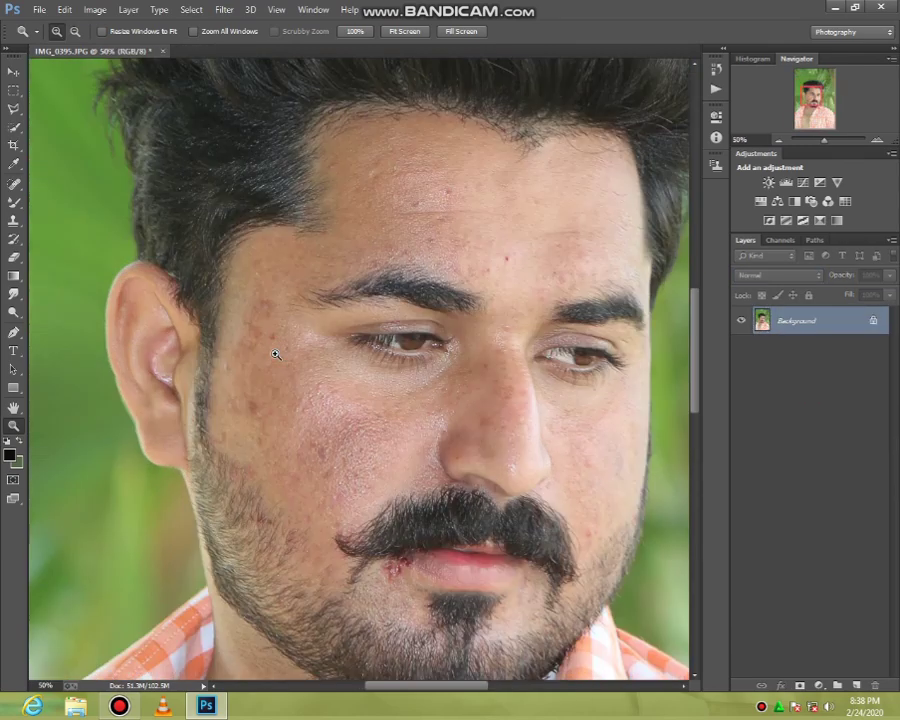
click(271, 309)
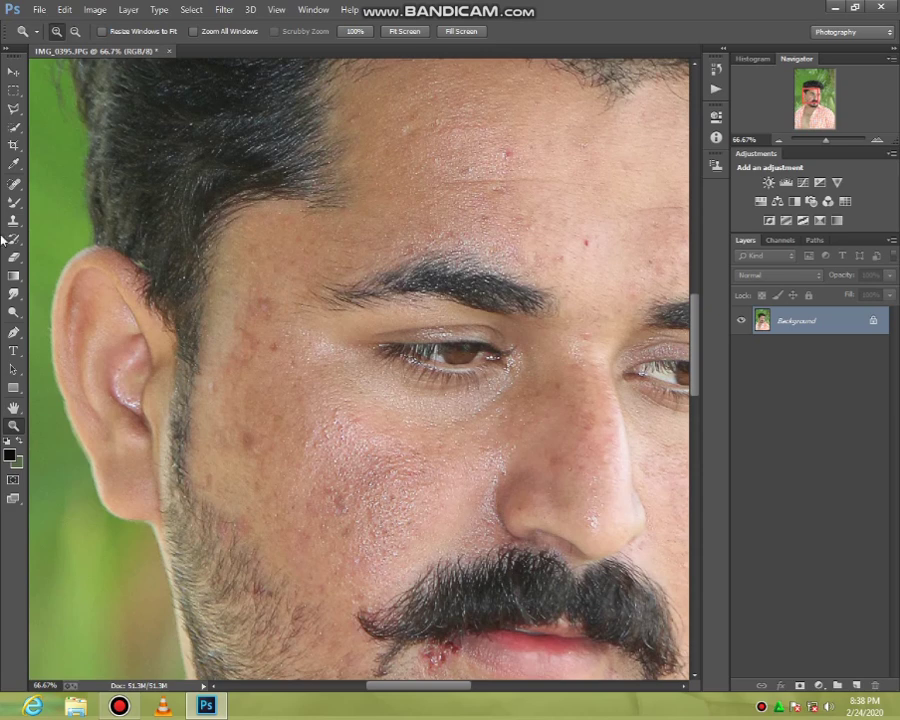
key(b)
mouse_move(253, 271)
mouse_down()
mouse_move(269, 276)
mouse_move(269, 287)
mouse_up()
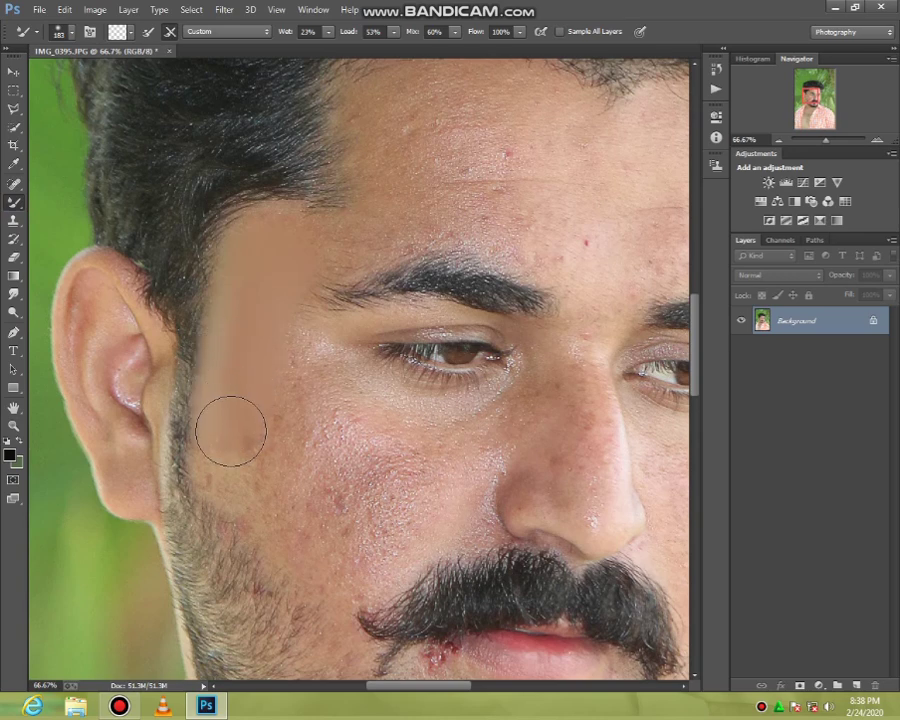
click(256, 317)
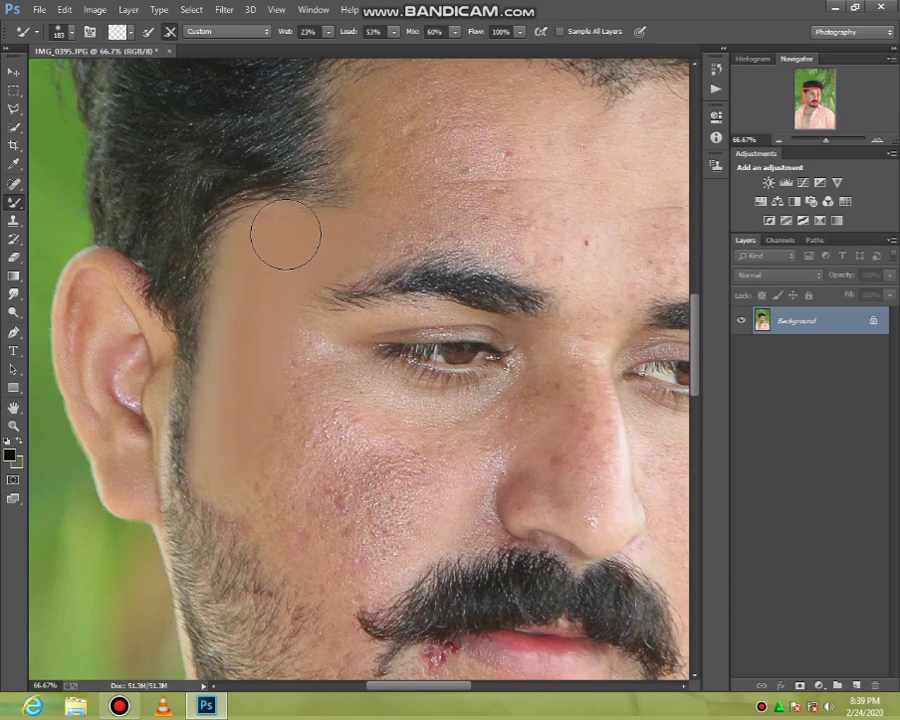
drag(273, 252, 291, 338)
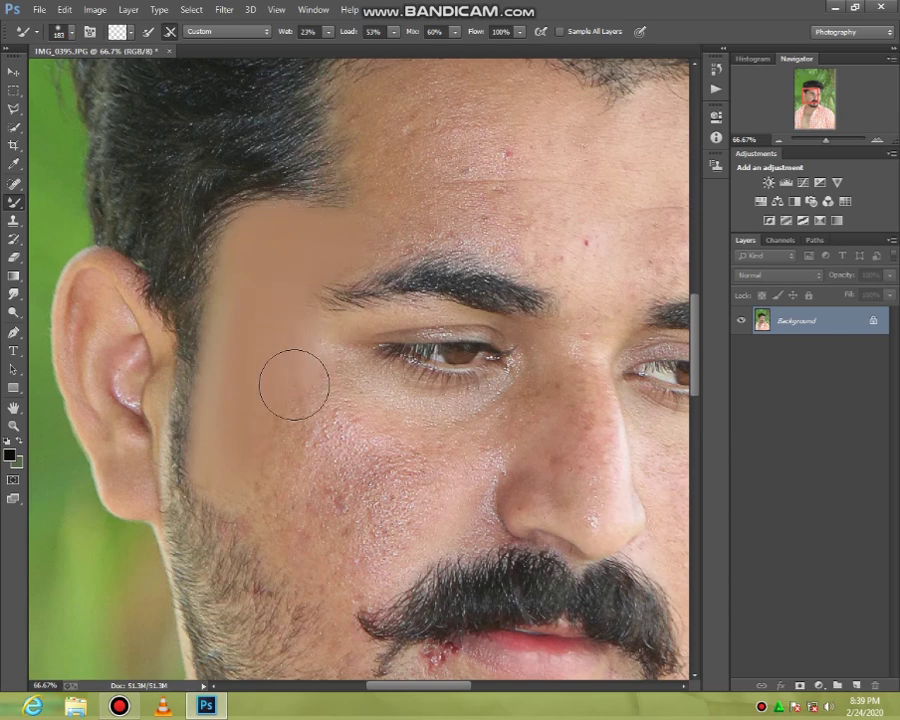
drag(281, 396, 257, 476)
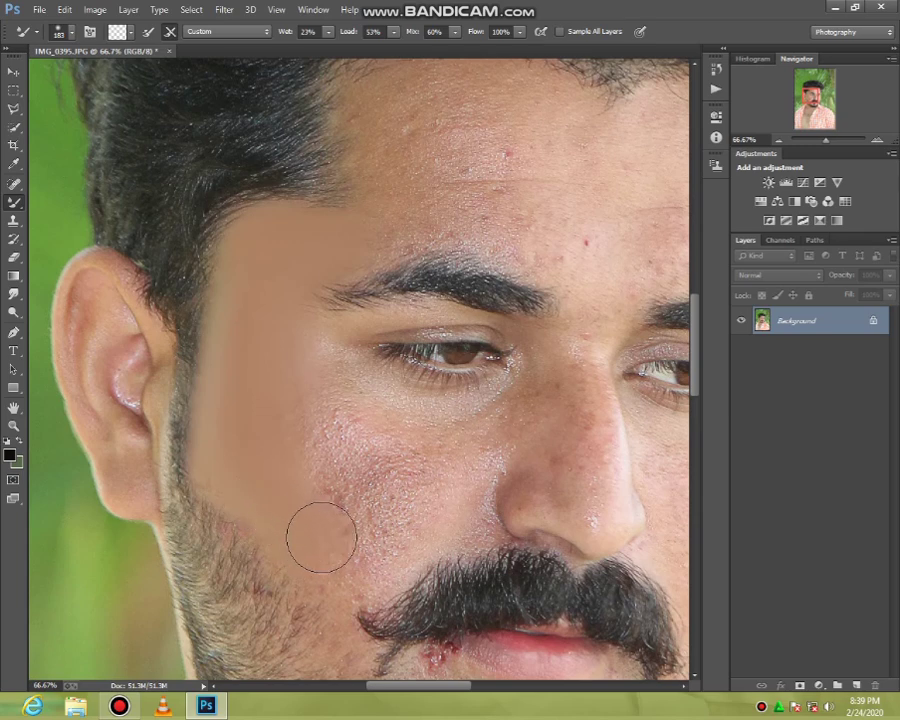
- Blend the cheek skin below the eye, toward the mustache and near the nose
mouse_move(324, 544)
mouse_down()
mouse_move(356, 565)
mouse_move(278, 404)
mouse_up()
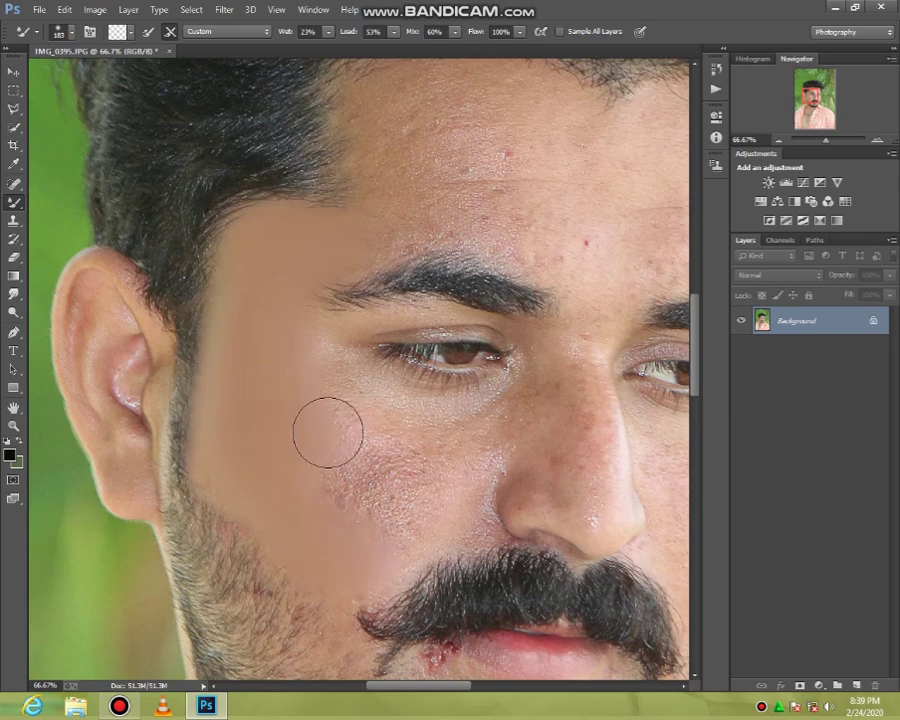
mouse_move(311, 447)
mouse_down()
mouse_move(368, 482)
mouse_move(325, 486)
mouse_move(372, 518)
mouse_move(409, 506)
mouse_move(483, 426)
mouse_up()
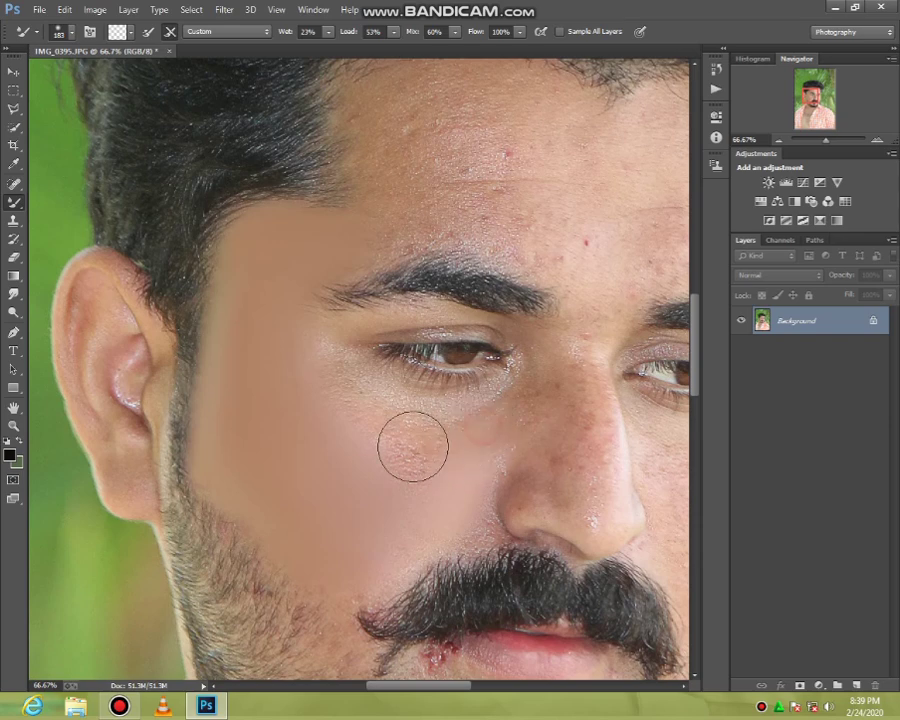
drag(416, 460, 373, 437)
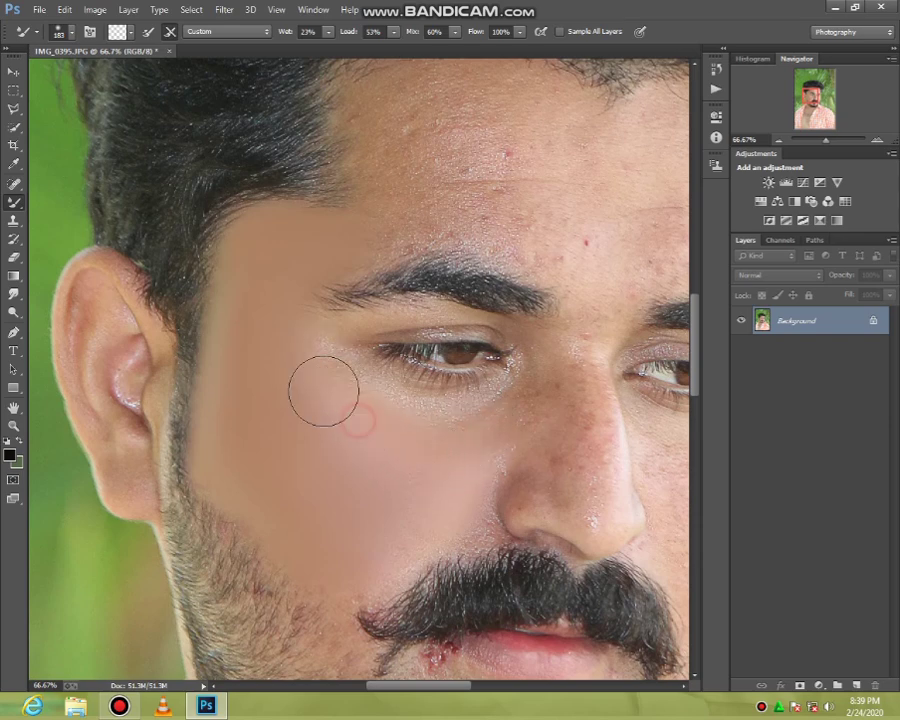
mouse_move(321, 388)
mouse_down()
mouse_move(325, 380)
mouse_move(317, 398)
mouse_move(285, 374)
mouse_move(363, 476)
mouse_move(396, 474)
mouse_up()
mouse_move(443, 506)
mouse_down()
mouse_move(382, 552)
mouse_move(297, 502)
mouse_move(253, 432)
mouse_move(288, 321)
mouse_up()
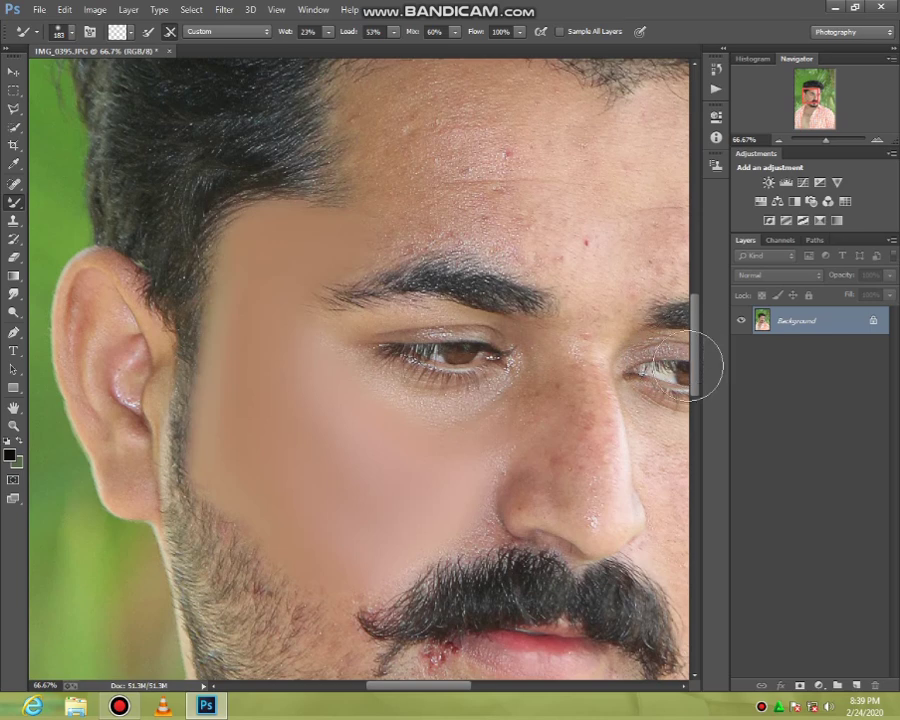
drag(697, 355, 668, 318)
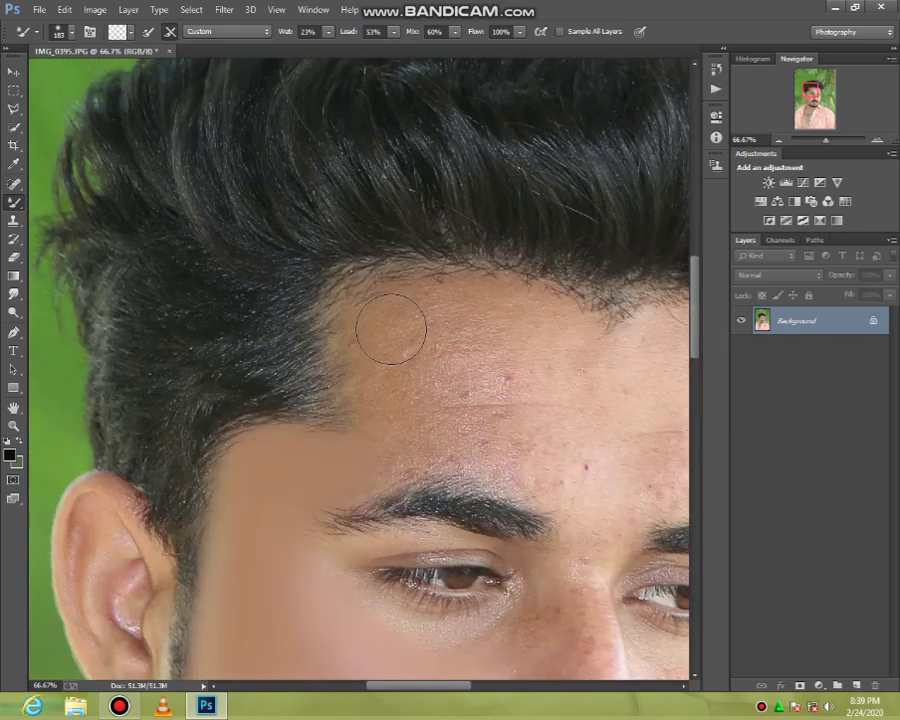
- Blend the forehead skin near the hairline and smooth the blemishes across it
drag(390, 329, 383, 336)
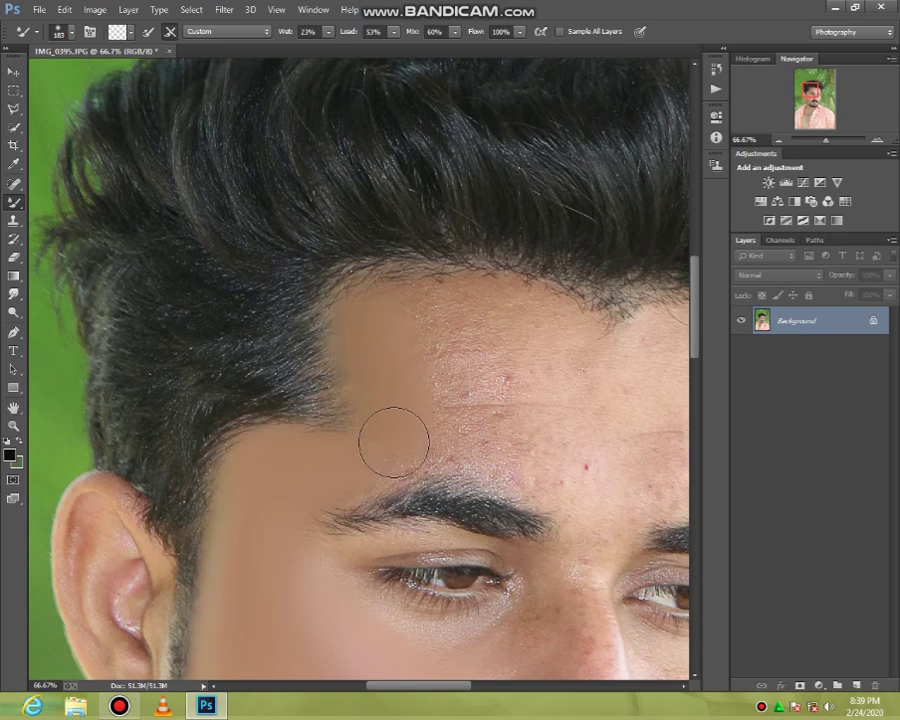
drag(403, 399, 403, 316)
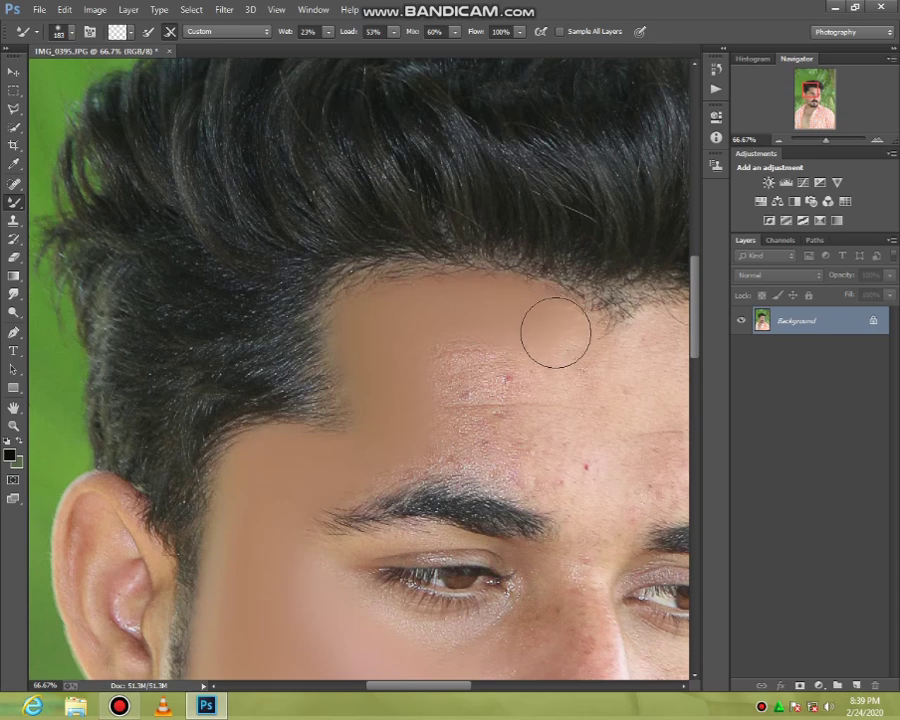
mouse_move(548, 337)
mouse_down()
mouse_move(460, 338)
mouse_move(451, 370)
mouse_move(506, 373)
mouse_move(436, 406)
mouse_move(400, 444)
mouse_move(440, 405)
mouse_up()
mouse_move(537, 381)
mouse_down()
mouse_move(540, 411)
mouse_move(560, 420)
mouse_move(572, 460)
mouse_up()
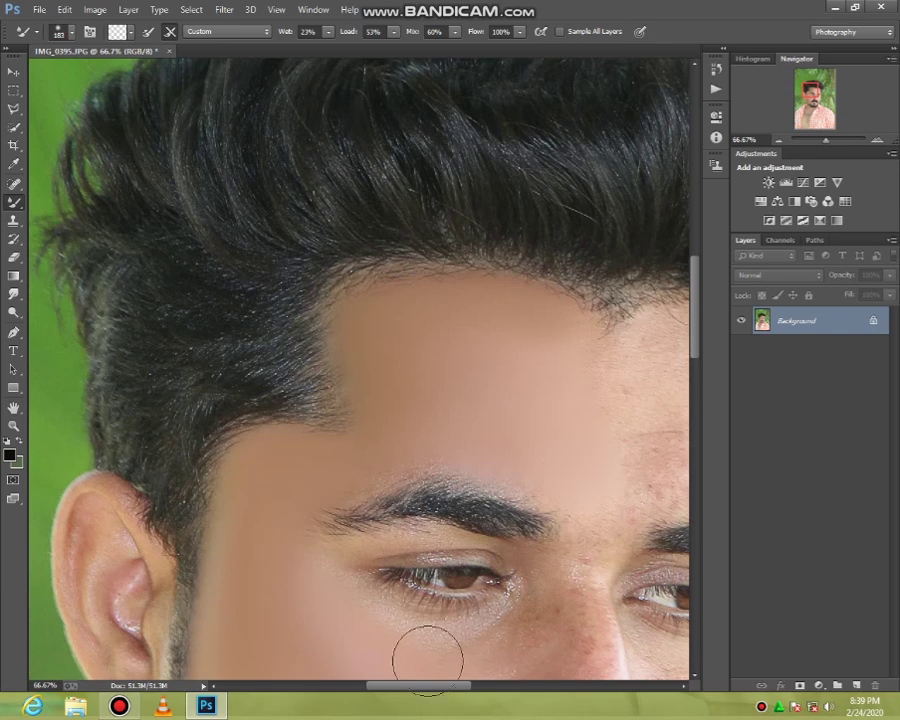
drag(427, 685, 466, 685)
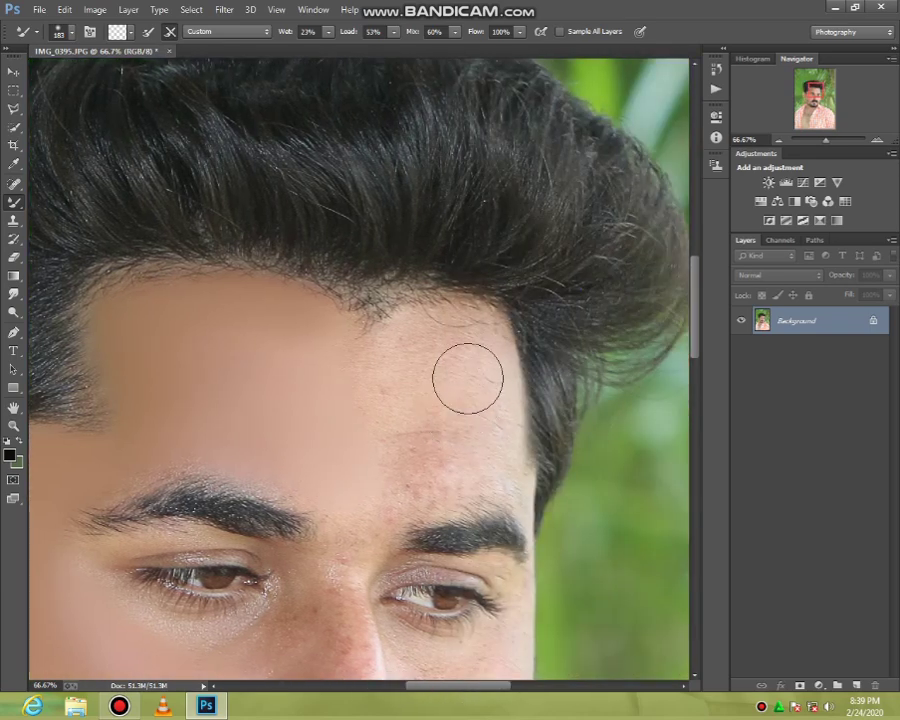
mouse_move(464, 378)
mouse_down()
mouse_move(485, 366)
mouse_move(486, 384)
mouse_up()
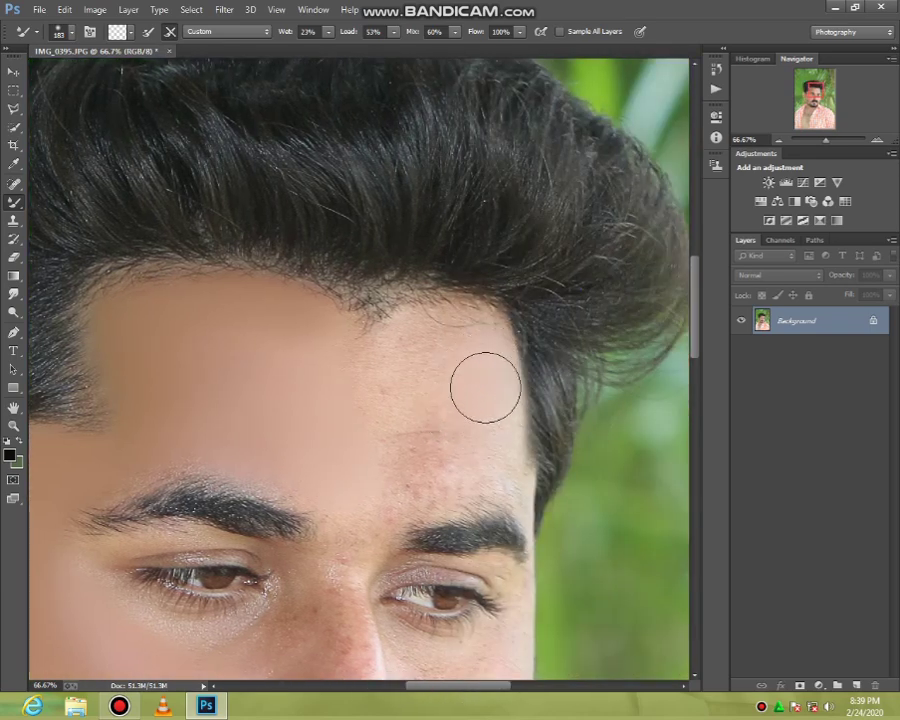
click(479, 443)
mouse_move(479, 443)
mouse_down()
mouse_move(434, 460)
mouse_move(406, 452)
mouse_move(408, 410)
mouse_move(443, 373)
mouse_up()
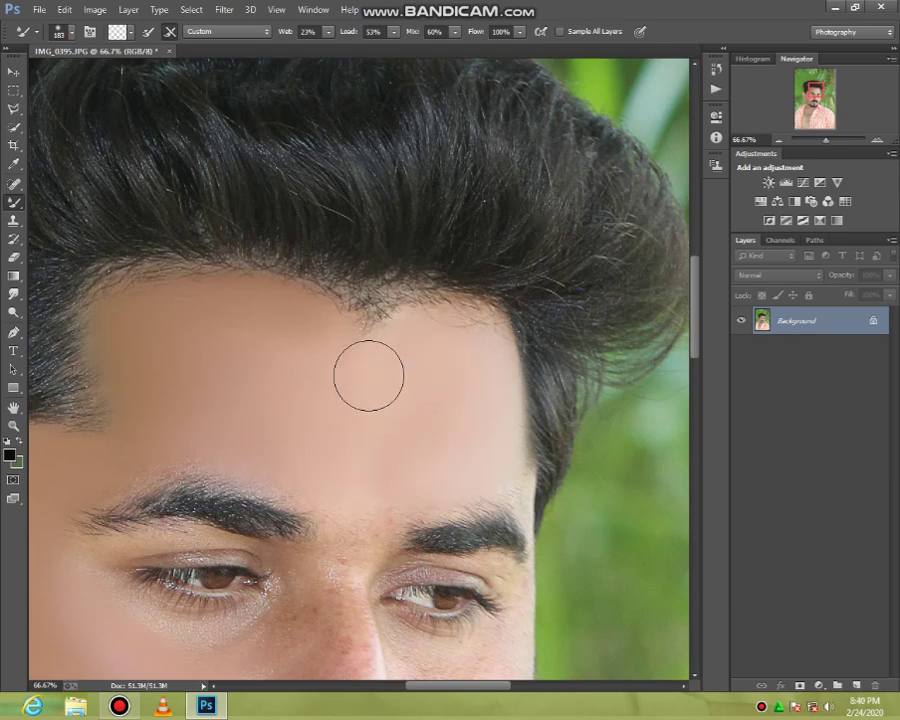
drag(379, 364, 403, 351)
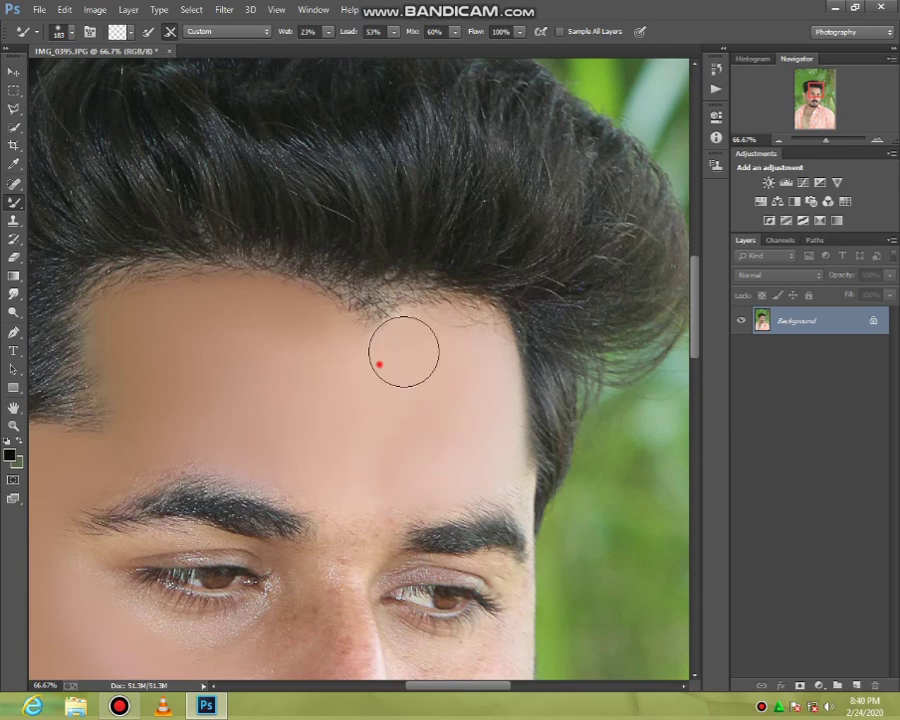
- Resize the brush to 296 px, then 140 px, and blend the forehead and left hairline edge
right_click(476, 432)
click(450, 376)
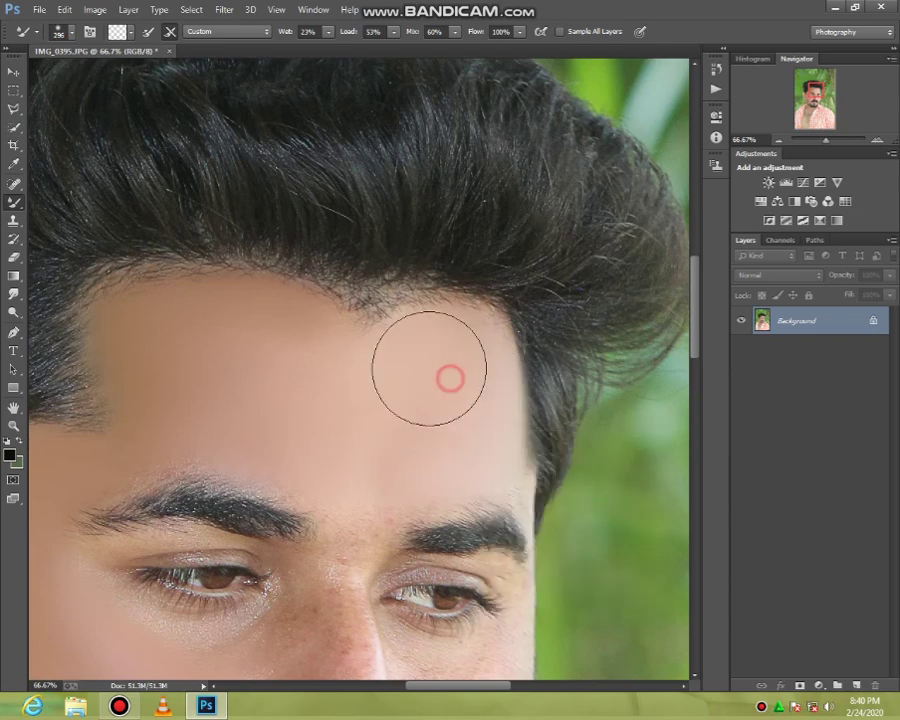
mouse_move(435, 421)
mouse_down()
mouse_move(236, 334)
mouse_move(211, 373)
mouse_up()
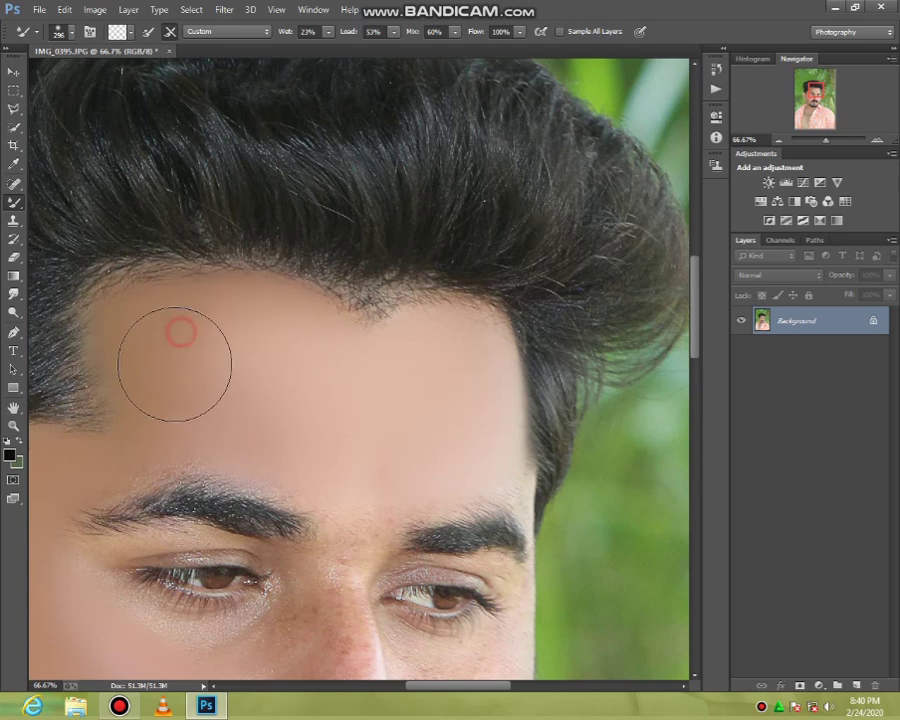
right_click(466, 374)
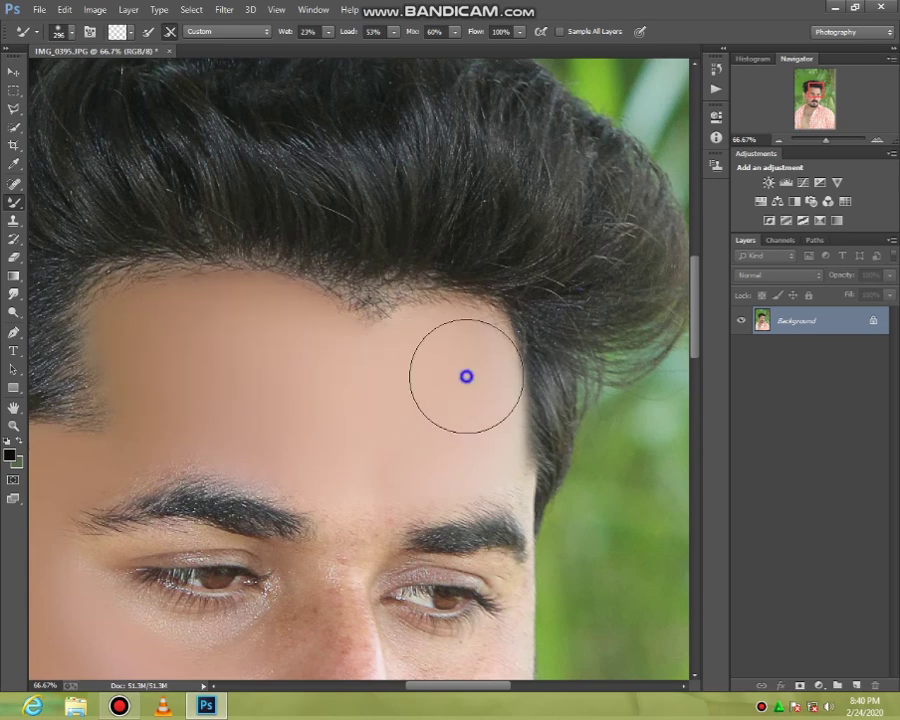
click(424, 330)
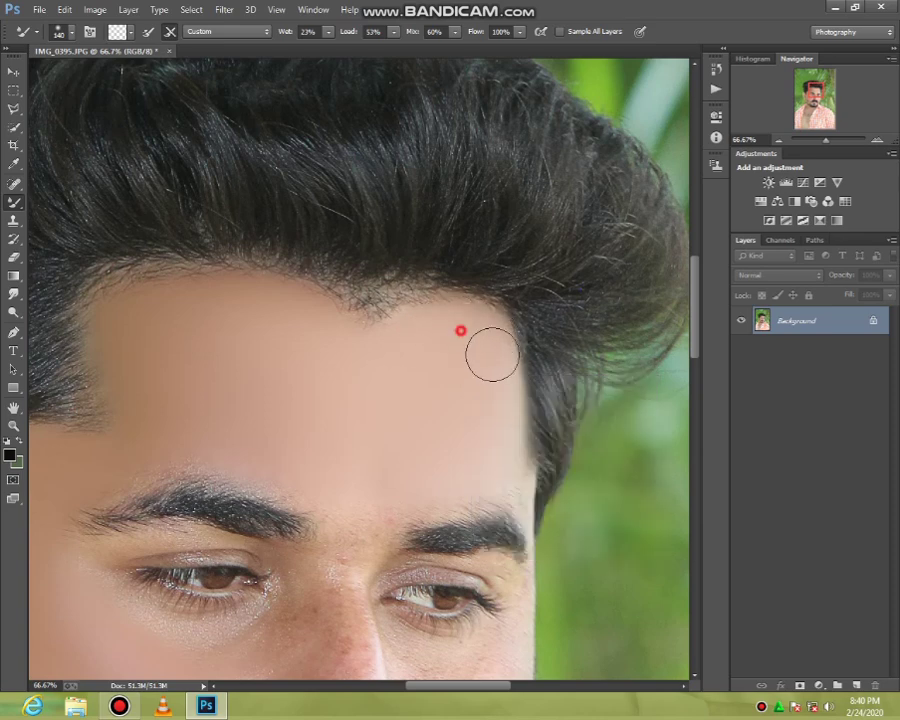
mouse_move(492, 355)
mouse_down()
mouse_move(382, 497)
mouse_move(281, 464)
mouse_move(369, 517)
mouse_move(376, 499)
mouse_move(267, 452)
mouse_move(183, 443)
mouse_up()
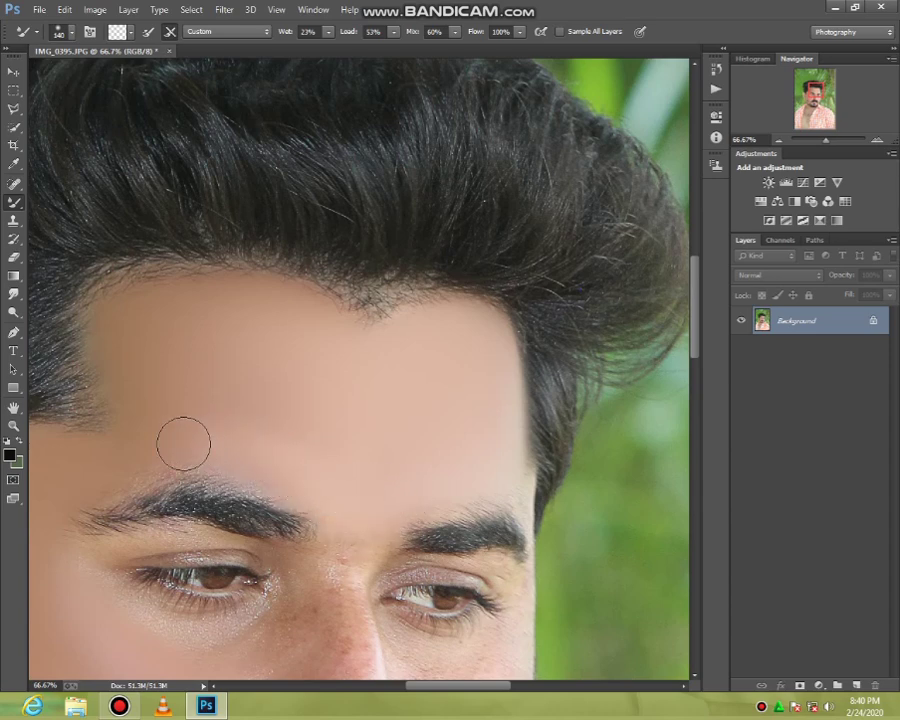
drag(130, 383, 138, 344)
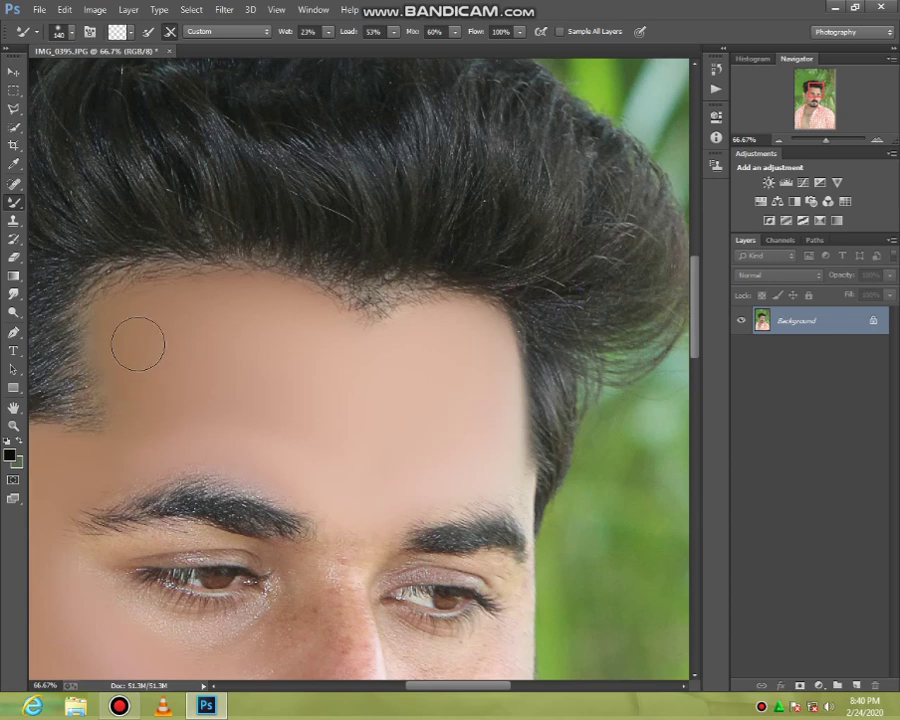
- Smooth the skin over the right cheek beside the nose
scroll(330, 466, down, 3)
scroll(330, 490, down, 1)
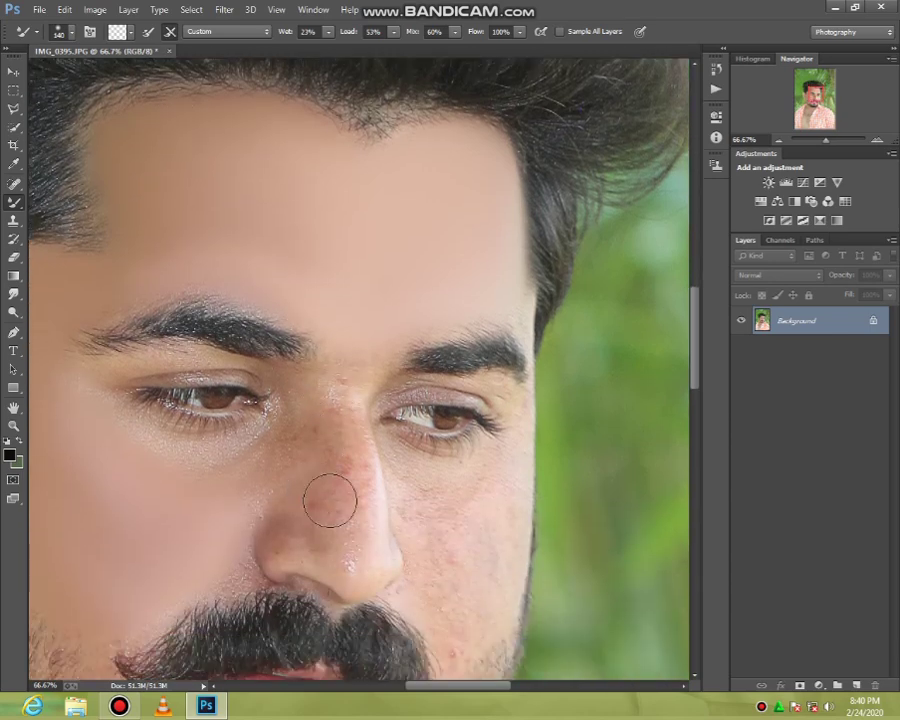
mouse_move(490, 494)
mouse_down()
mouse_move(502, 472)
mouse_move(492, 526)
mouse_up()
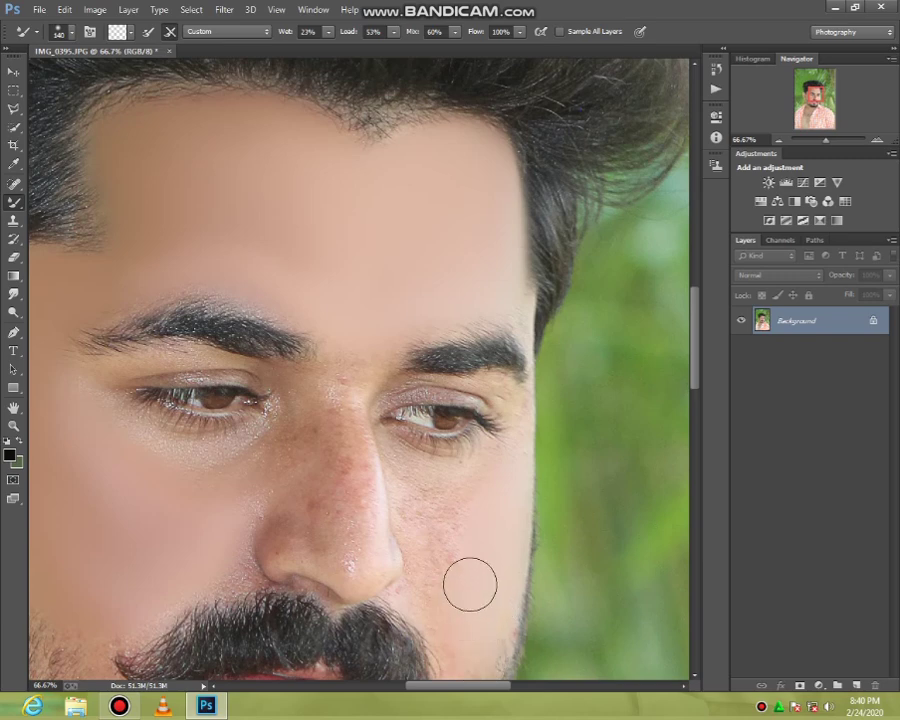
scroll(466, 579, down, 2)
drag(464, 492, 460, 558)
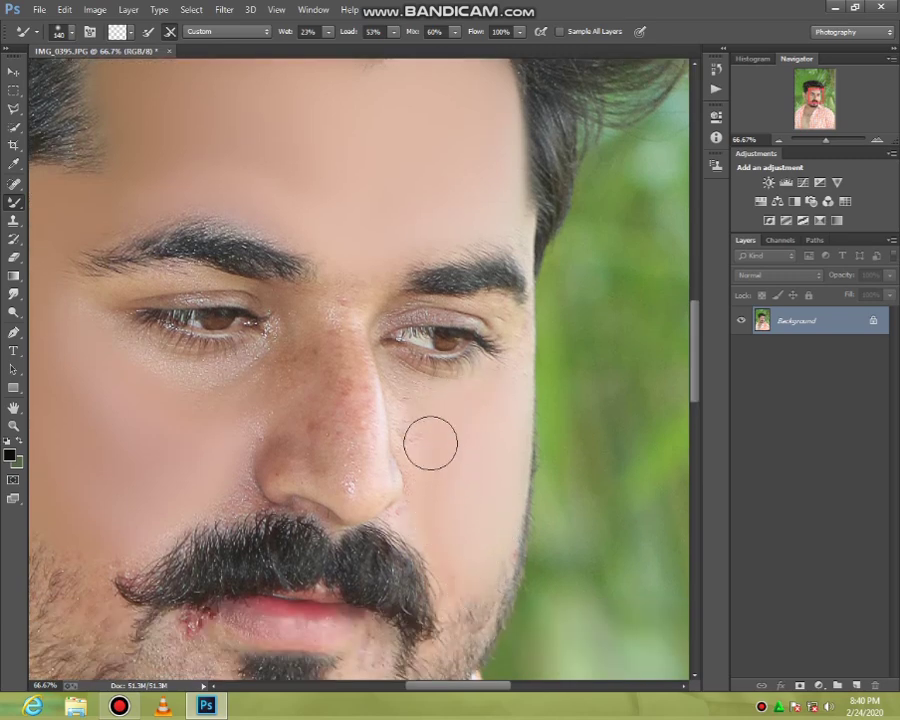
mouse_move(434, 460)
mouse_down()
mouse_move(436, 512)
mouse_move(484, 436)
mouse_move(454, 519)
mouse_up()
- Blend the skin just below the lower lip
scroll(374, 607, down, 2)
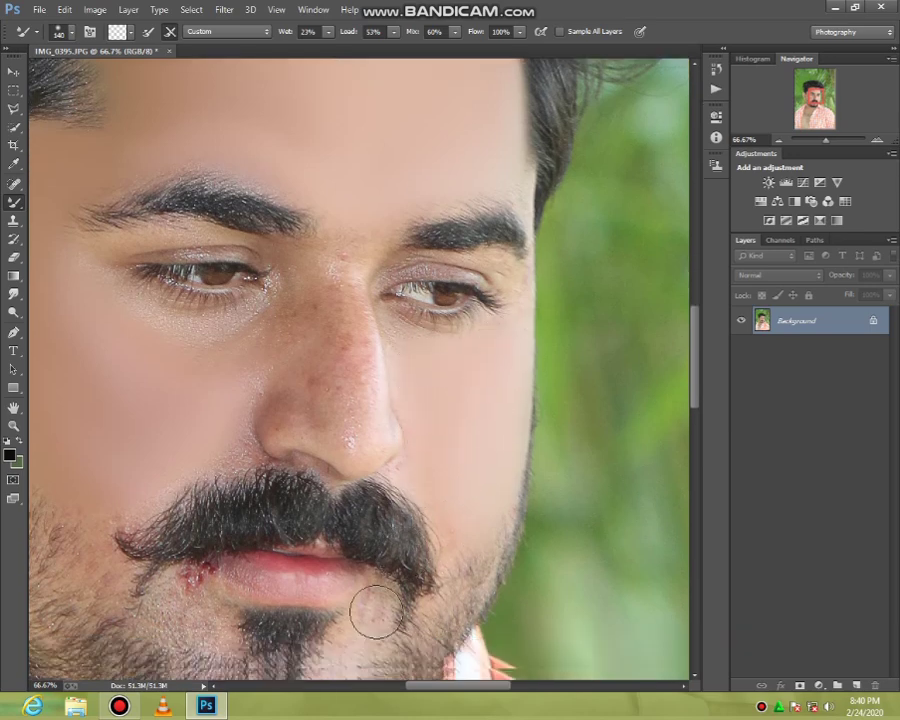
scroll(232, 527, down, 2)
drag(205, 529, 213, 517)
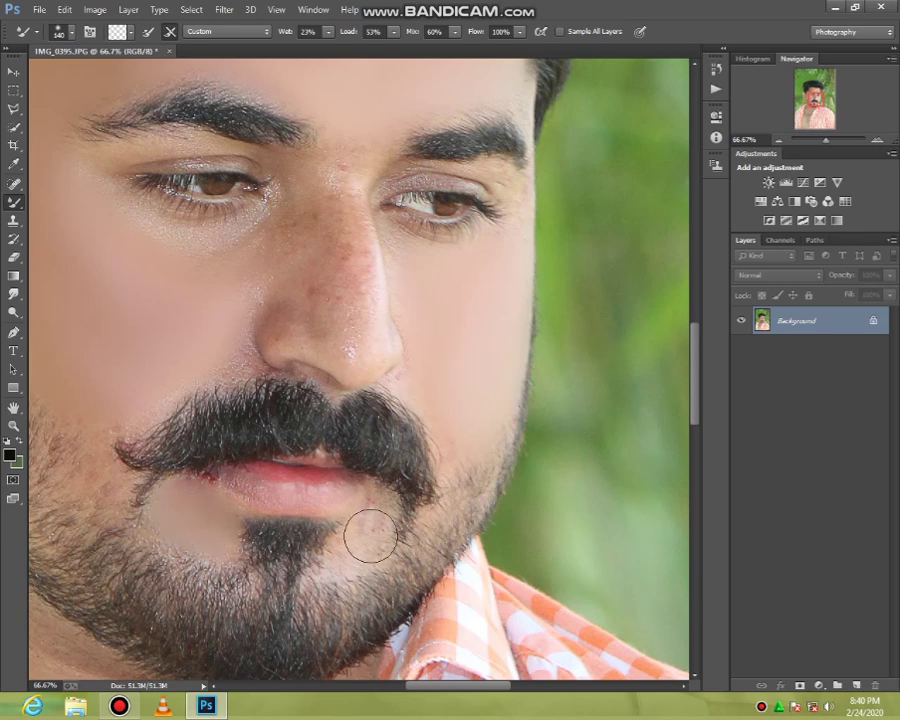
scroll(375, 522, down, 2)
scroll(342, 546, down, 1)
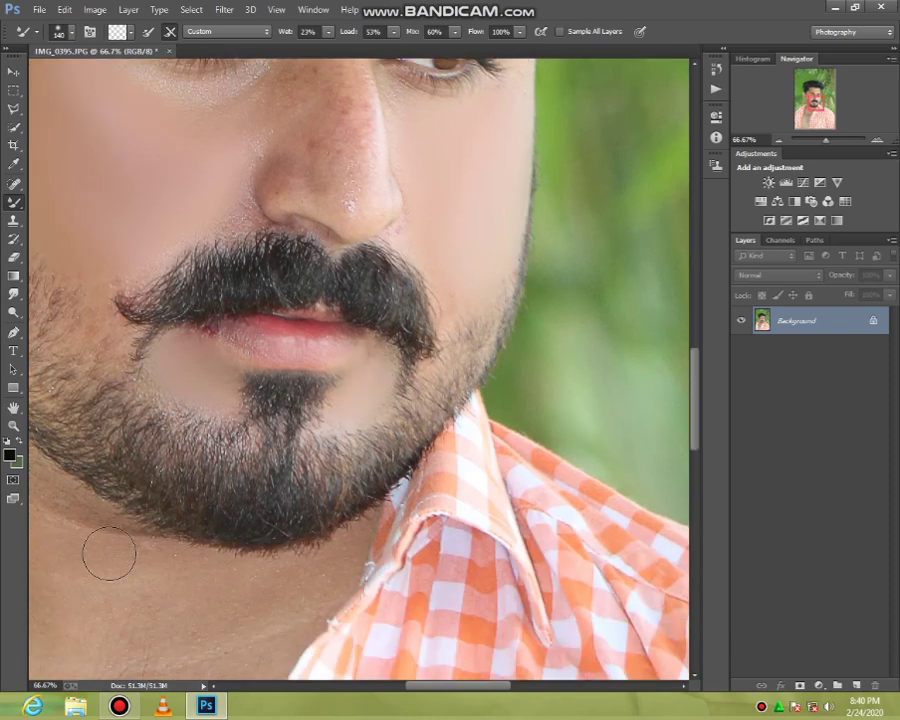
- Zoom out to the whole portrait, then zoom in closely on the nose
click(14, 426)
right_click(255, 376)
click(250, 316)
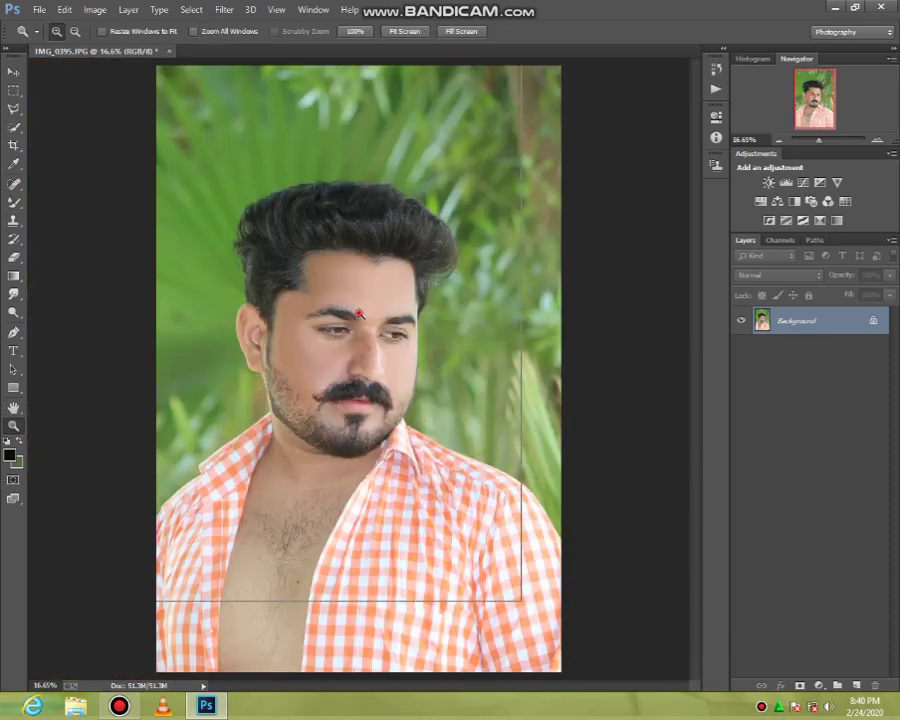
click(360, 318)
click(383, 349)
click(378, 376)
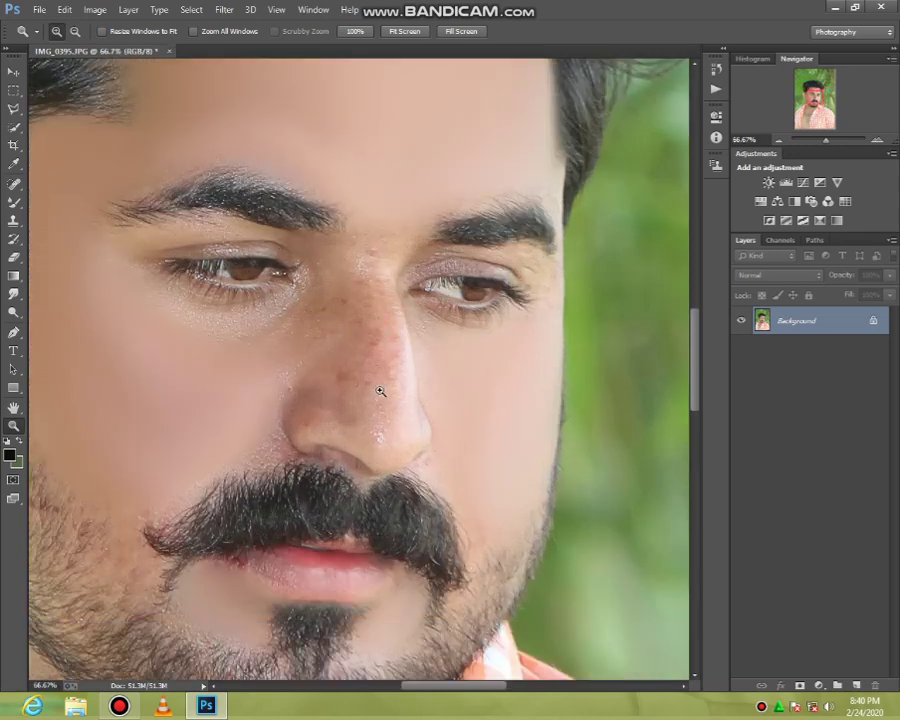
click(416, 432)
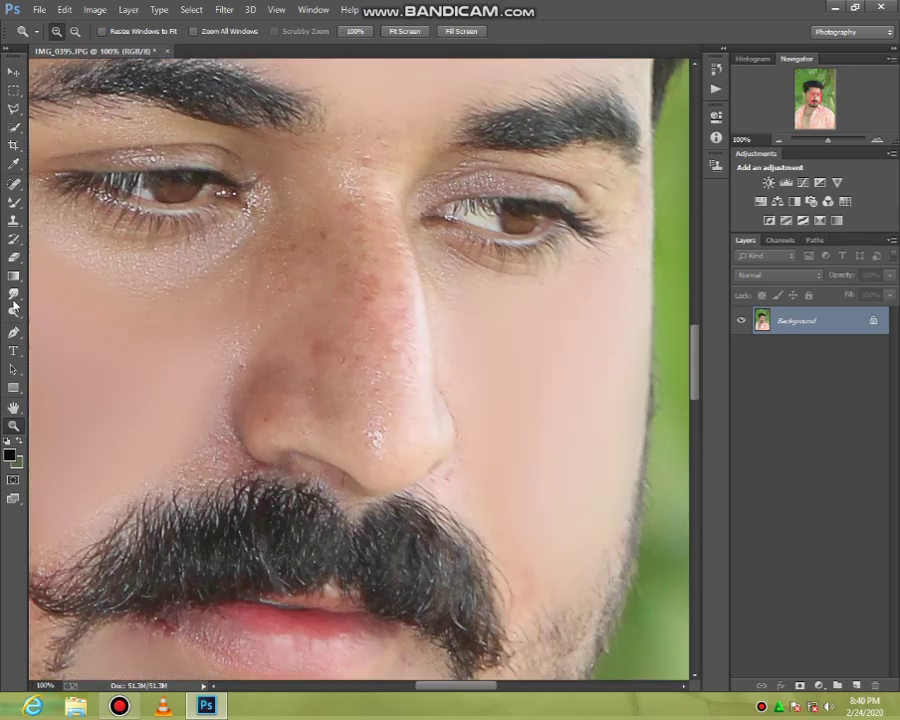
- Smooth the nose bridge and the skin between the nose tip and cheek
click(14, 201)
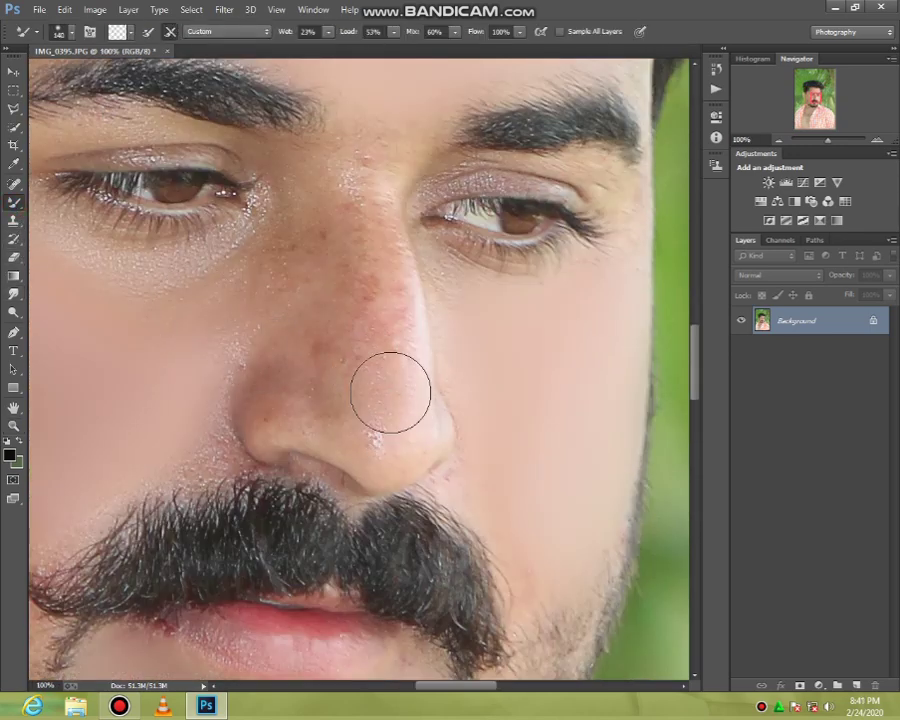
drag(390, 393, 370, 167)
scroll(376, 171, up, 3)
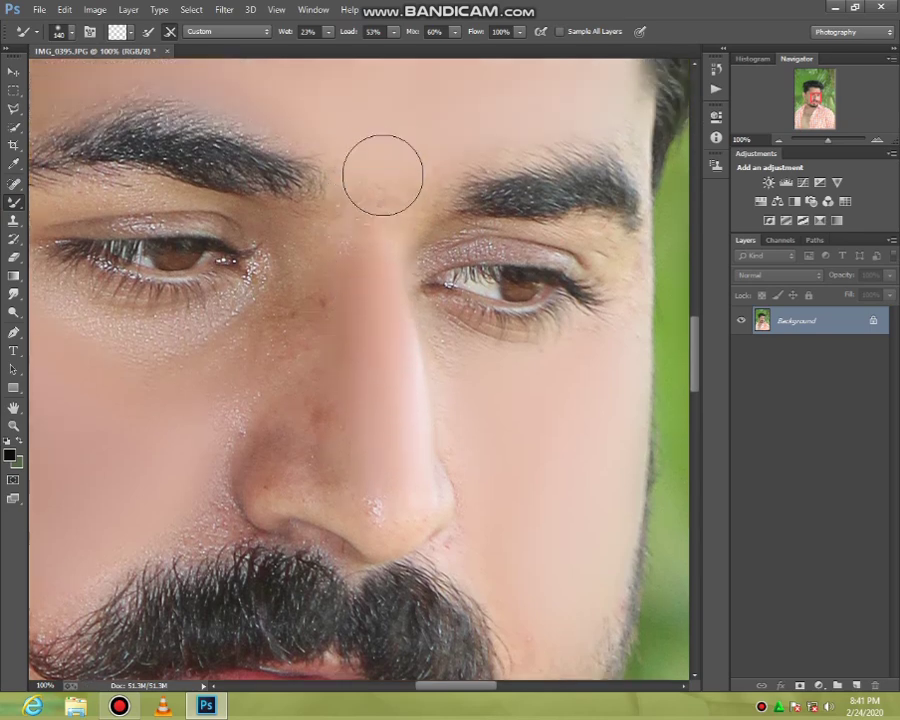
mouse_move(384, 213)
mouse_down()
mouse_move(376, 211)
mouse_move(365, 335)
mouse_move(390, 493)
mouse_up()
mouse_move(504, 410)
mouse_down()
mouse_move(466, 354)
mouse_move(458, 365)
mouse_move(478, 454)
mouse_up()
- Soften the cheek beside the nose, the nose tip, left nostril and nose bridge
mouse_move(354, 374)
mouse_down()
mouse_move(331, 301)
mouse_move(293, 293)
mouse_move(255, 345)
mouse_move(275, 378)
mouse_up()
drag(321, 431, 342, 439)
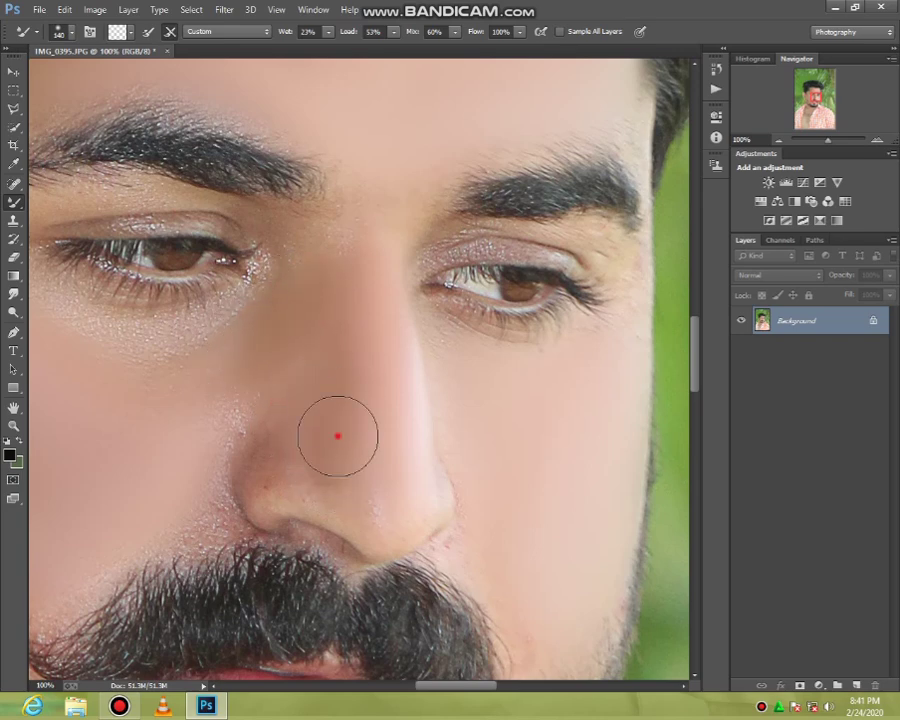
mouse_move(340, 362)
mouse_down()
mouse_move(340, 420)
mouse_move(366, 490)
mouse_move(290, 470)
mouse_move(237, 414)
mouse_move(228, 367)
mouse_move(157, 355)
mouse_up()
mouse_move(229, 340)
mouse_down()
mouse_move(333, 251)
mouse_move(344, 291)
mouse_up()
drag(354, 368, 354, 402)
mouse_move(306, 370)
mouse_down()
mouse_move(316, 324)
mouse_move(309, 397)
mouse_up()
- In Camera Raw, set Highlights -97, Shadows +36, Whites +31, Blacks -44, Clarity +16 and boost Vibrance
click(224, 9)
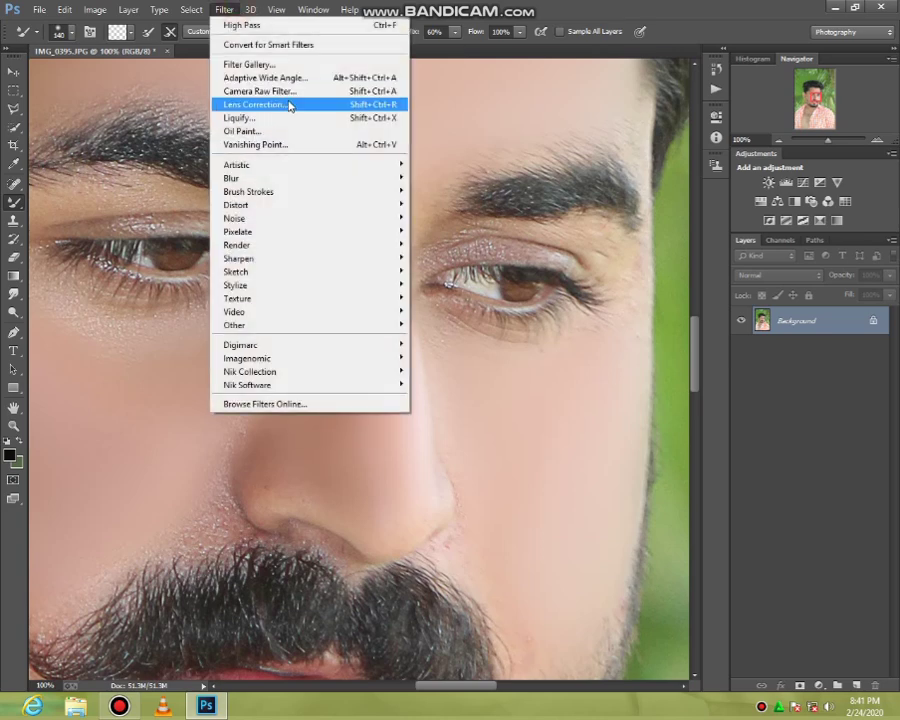
click(294, 92)
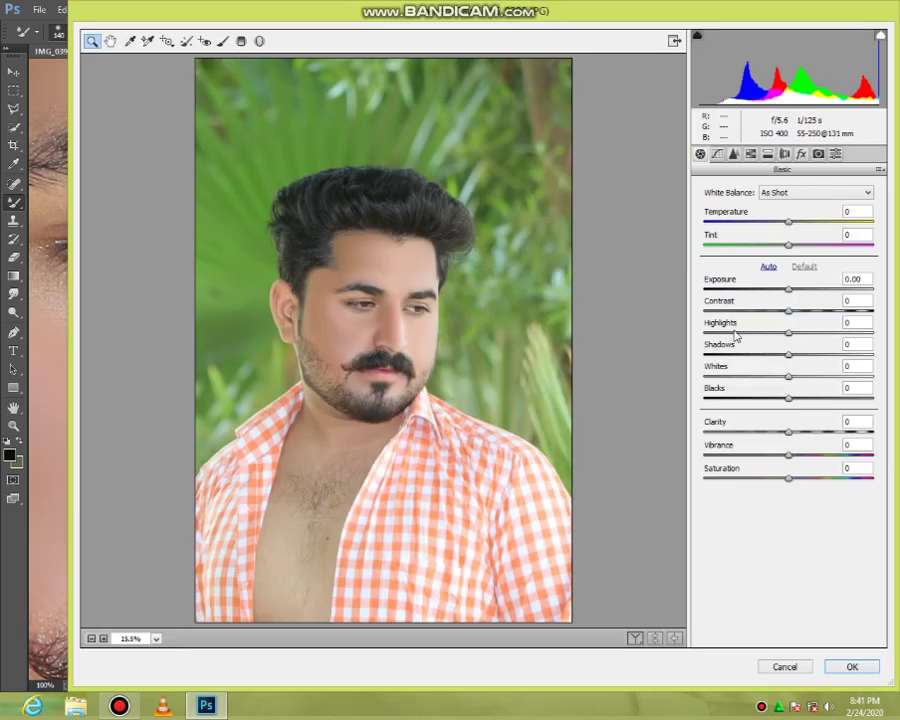
click(732, 335)
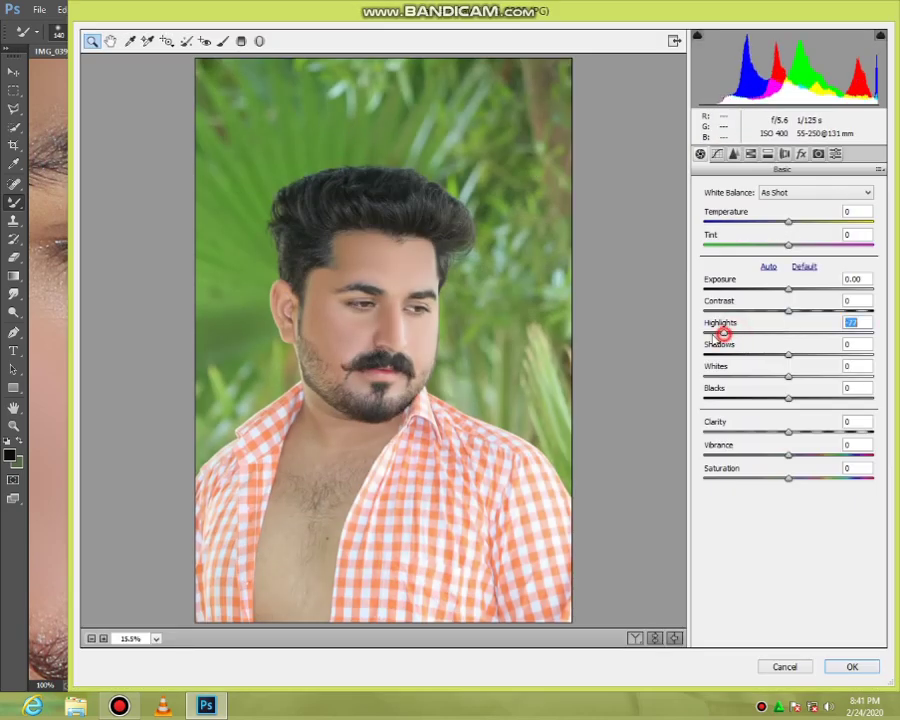
click(827, 355)
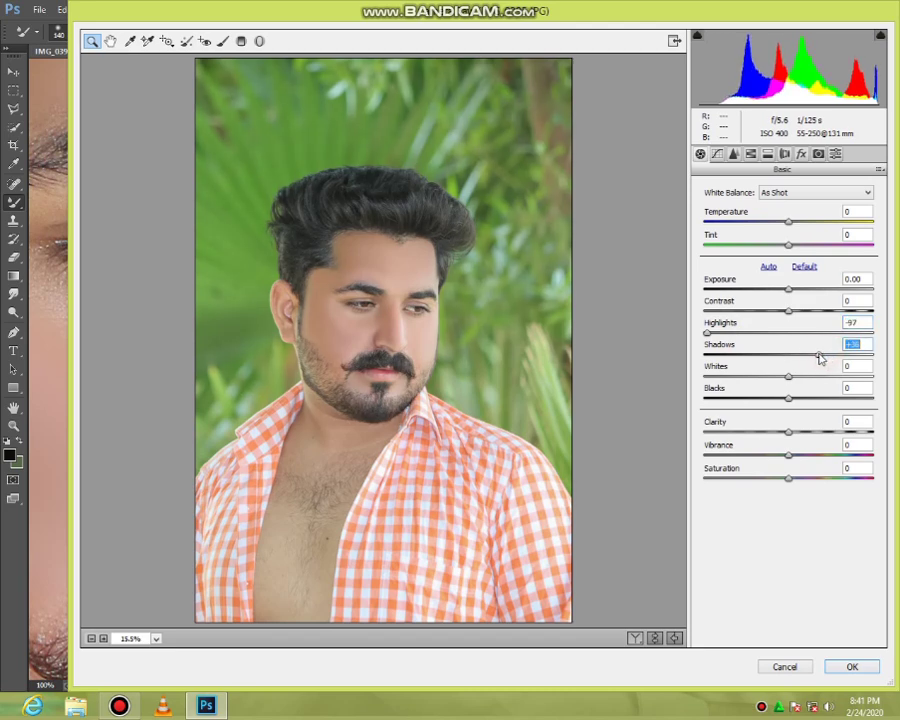
click(815, 377)
click(752, 399)
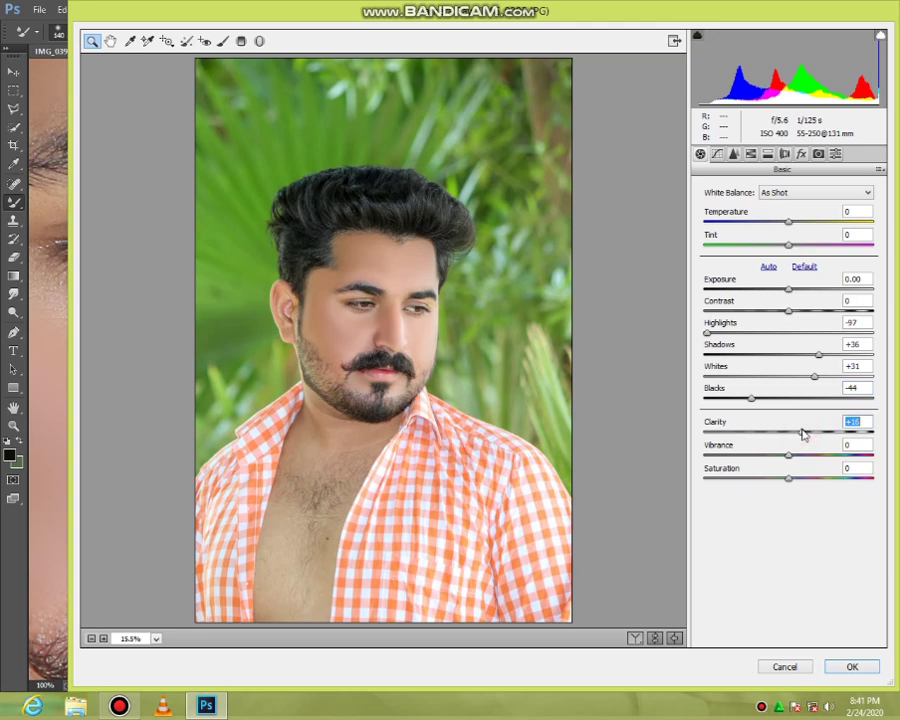
click(845, 456)
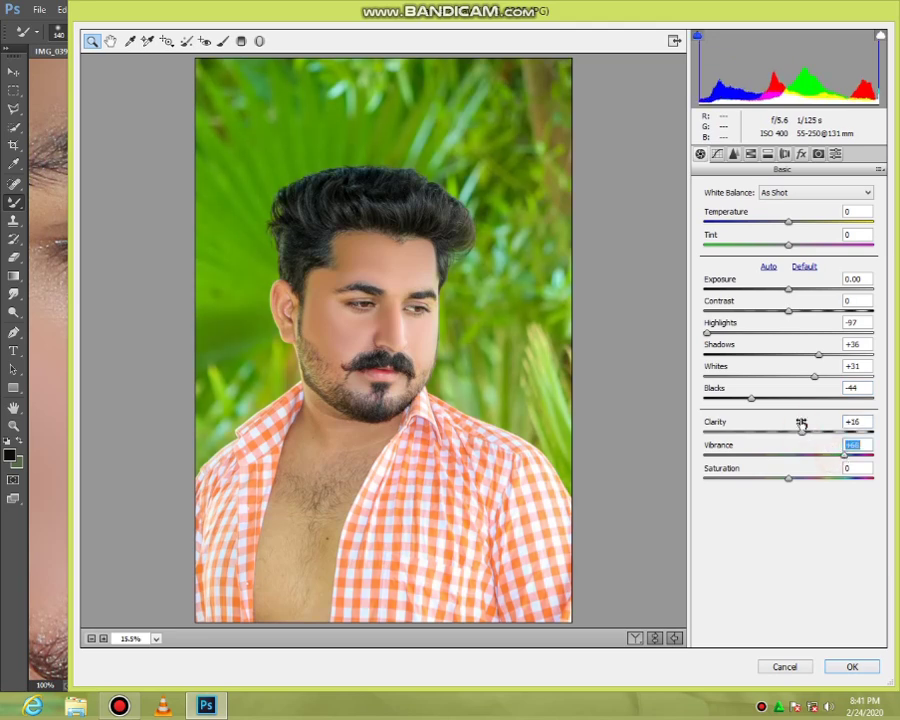
click(717, 154)
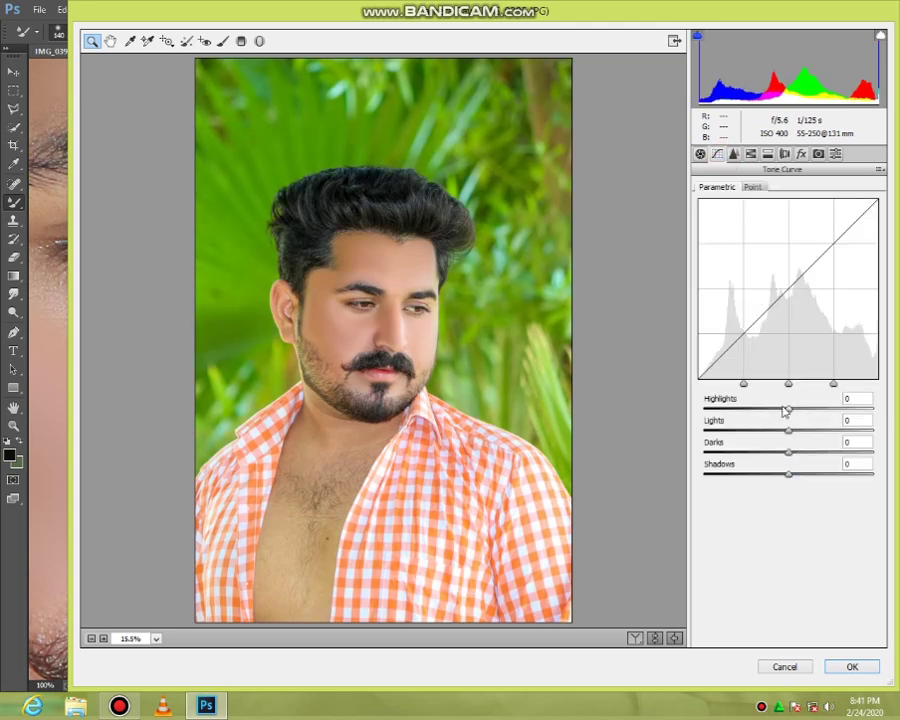
- Set the parametric tone curve to Highlights +9, Lights -3, Darks +15, Shadows +13
drag(794, 410, 791, 438)
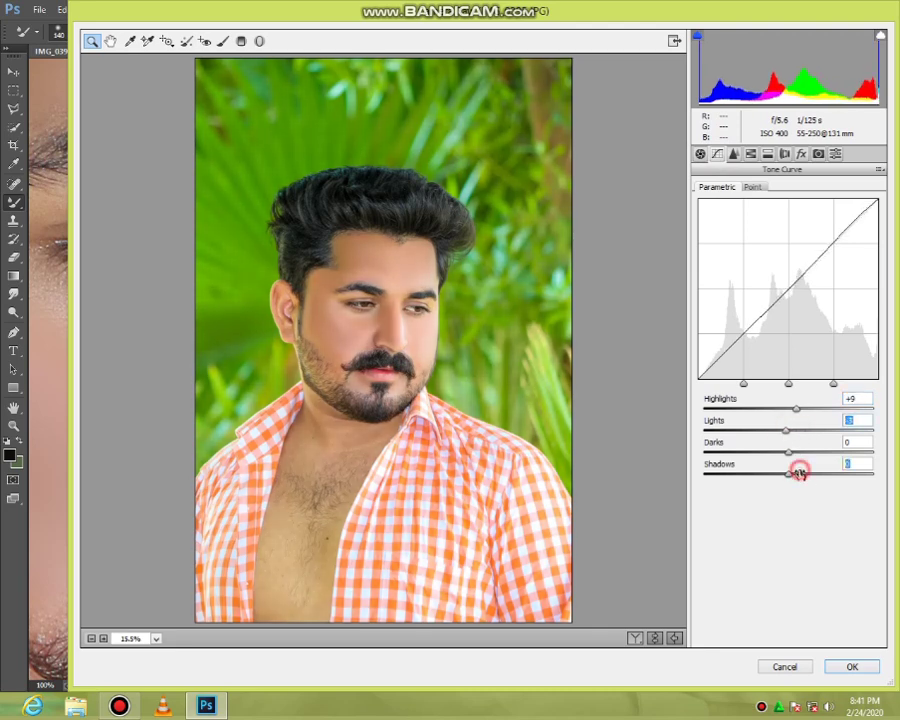
drag(801, 483, 801, 452)
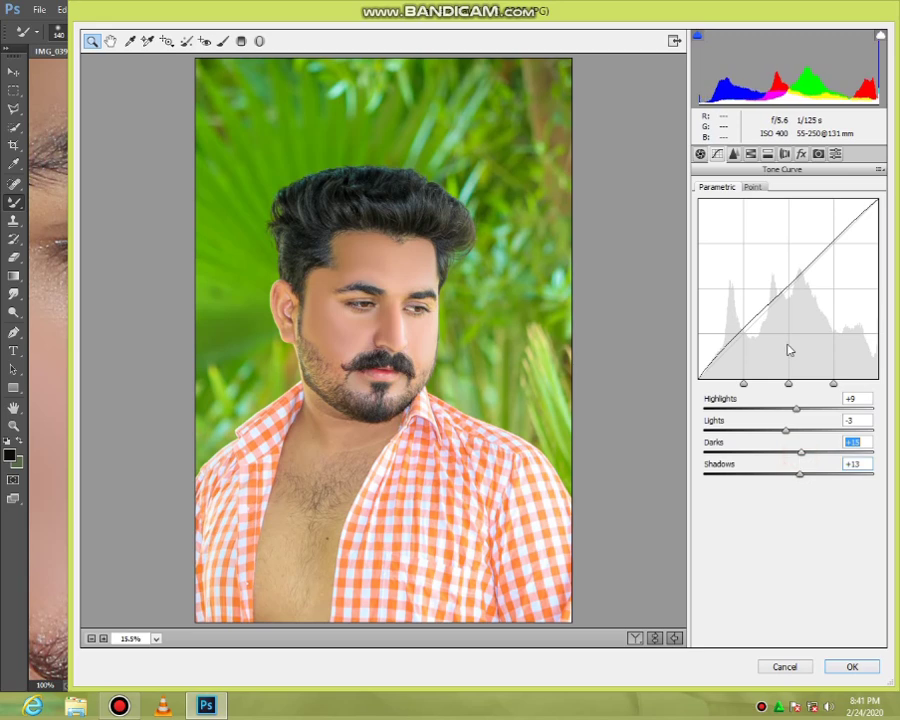
click(752, 153)
click(739, 208)
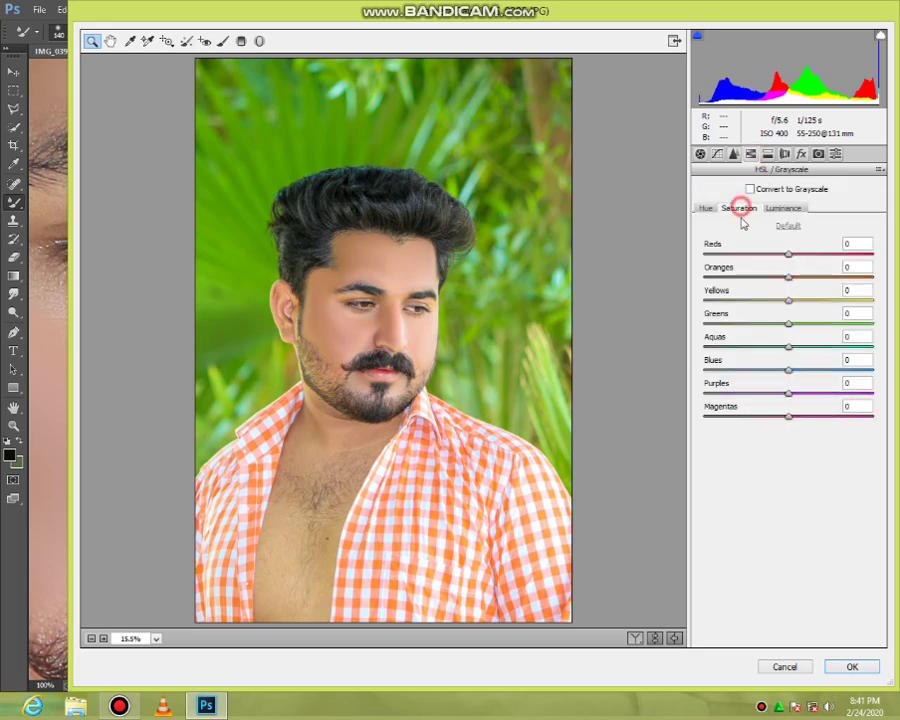
- Desaturate oranges and yellows, boost green saturation, and shift the green hue toward yellow
click(757, 280)
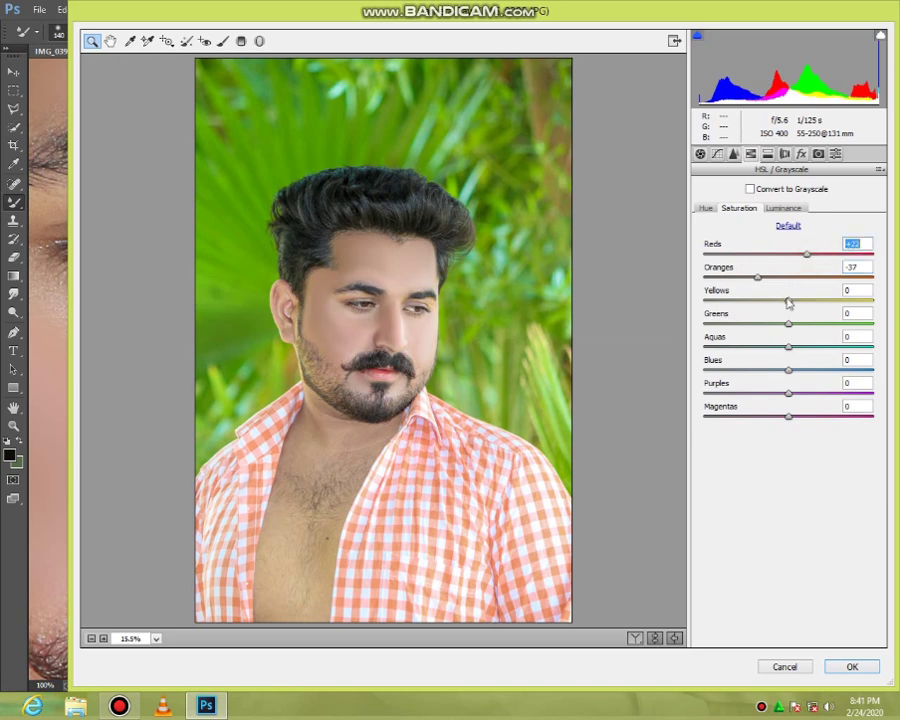
drag(778, 303, 743, 303)
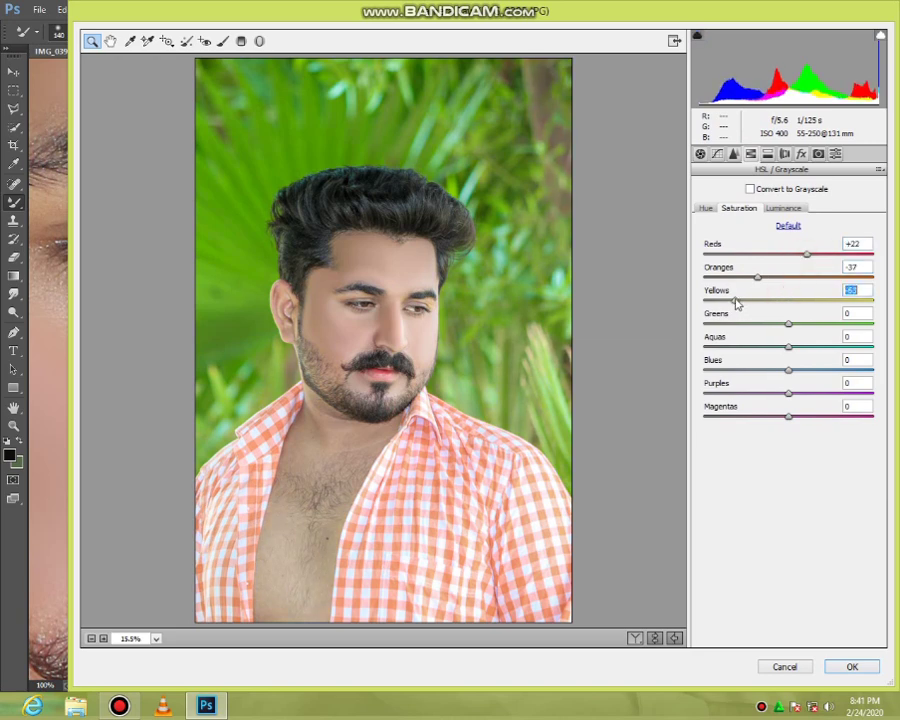
drag(793, 326, 856, 326)
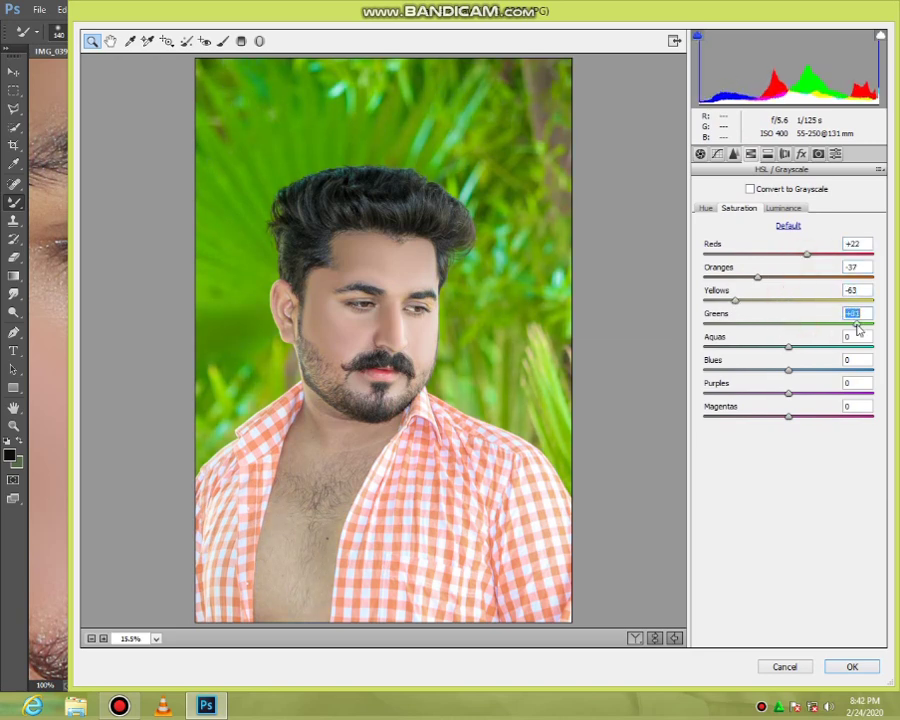
click(703, 209)
drag(728, 326, 653, 317)
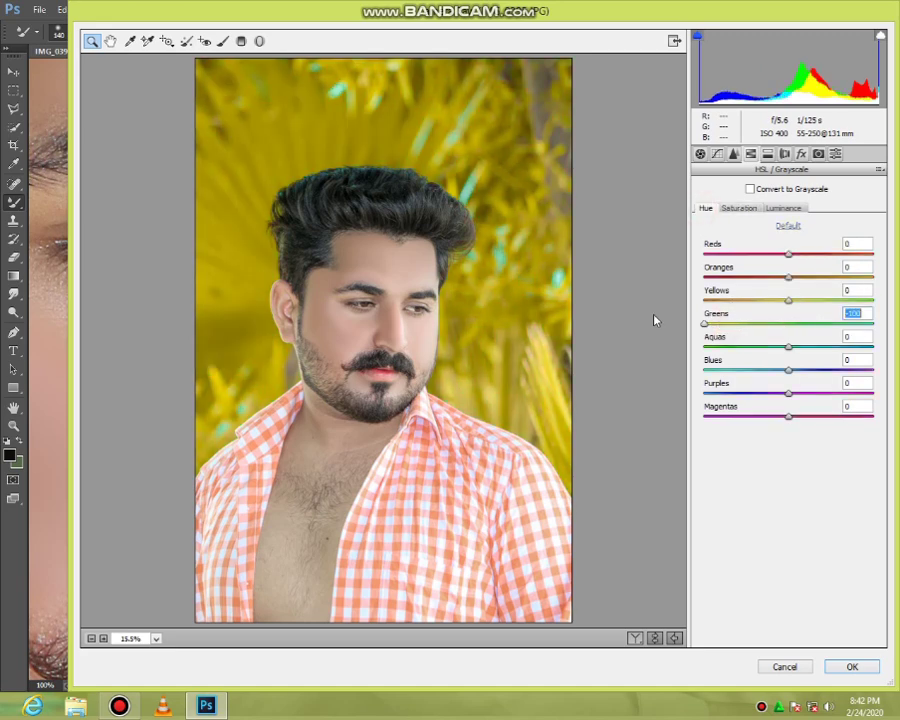
- Raise the Red luminance to +10 and Orange luminance to +11
click(742, 208)
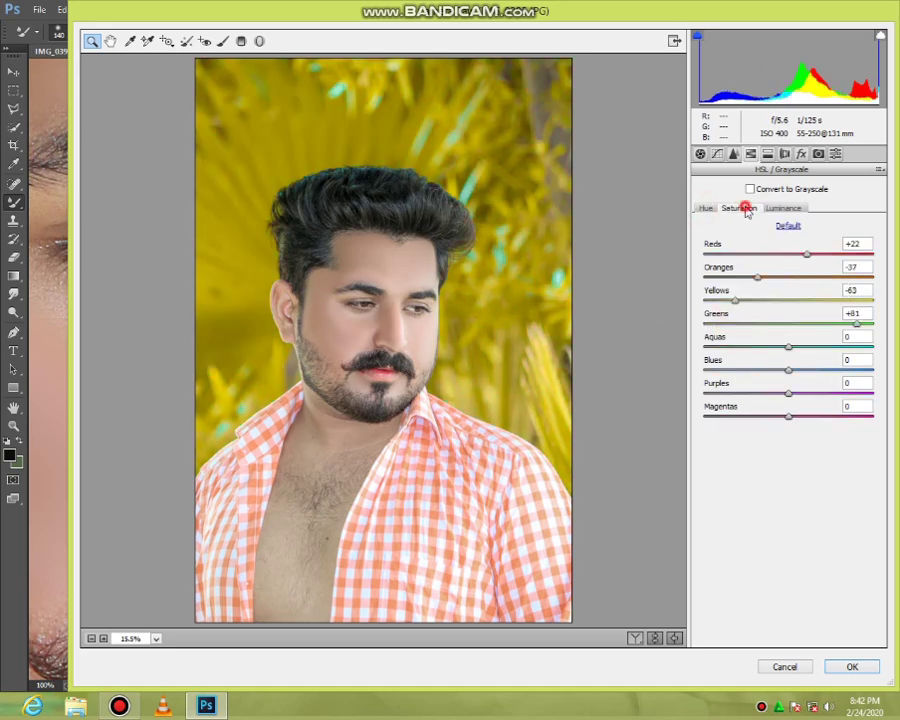
click(785, 209)
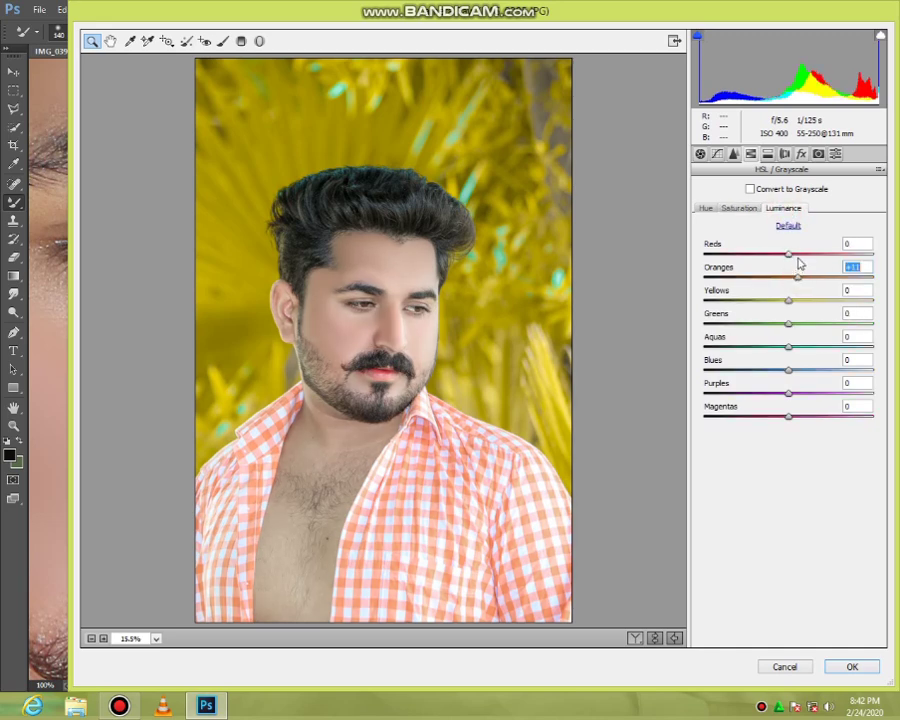
click(797, 255)
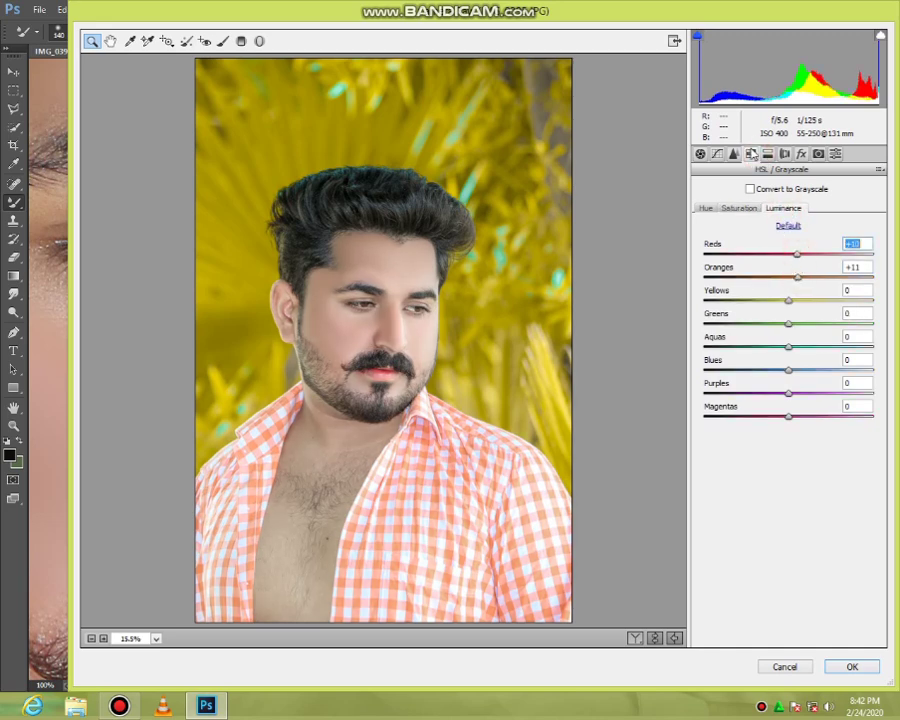
click(767, 155)
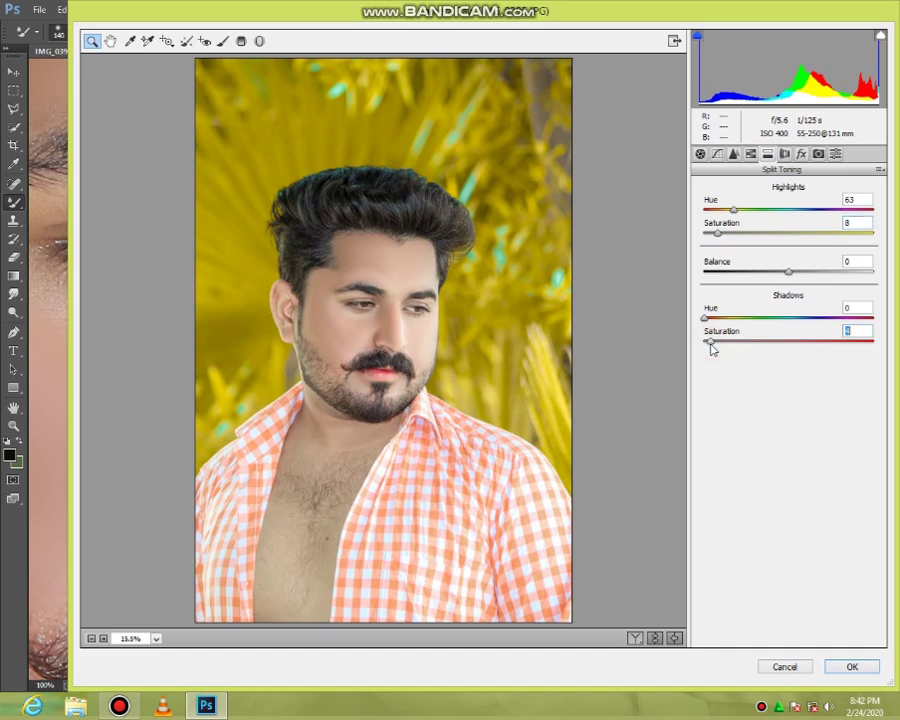
- Add a faint split tone (shadow hue 65, saturation 5) and a darkening post-crop vignette
drag(713, 319, 731, 337)
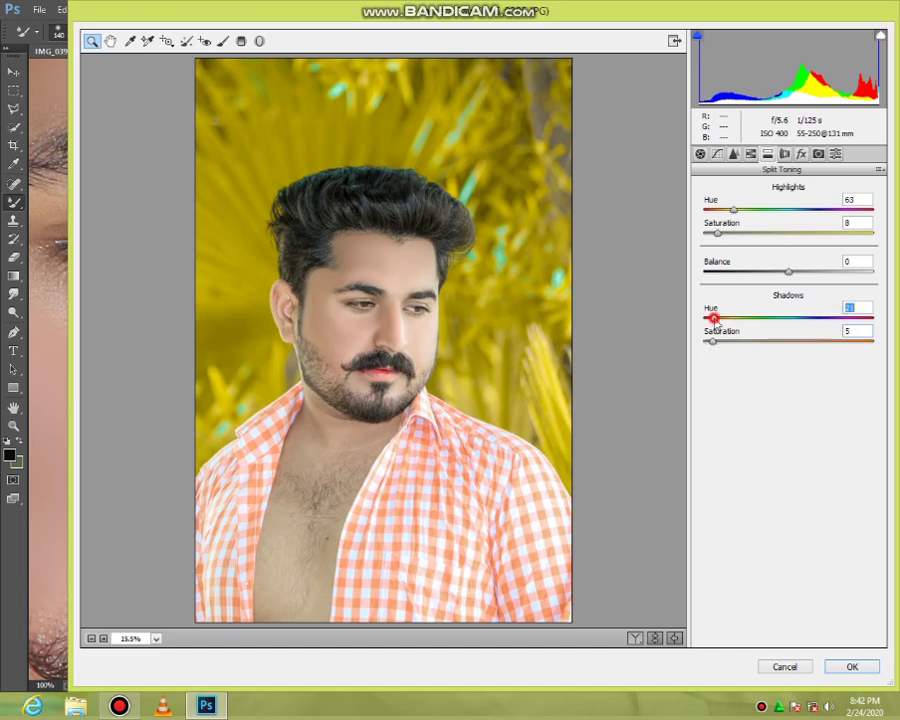
click(801, 153)
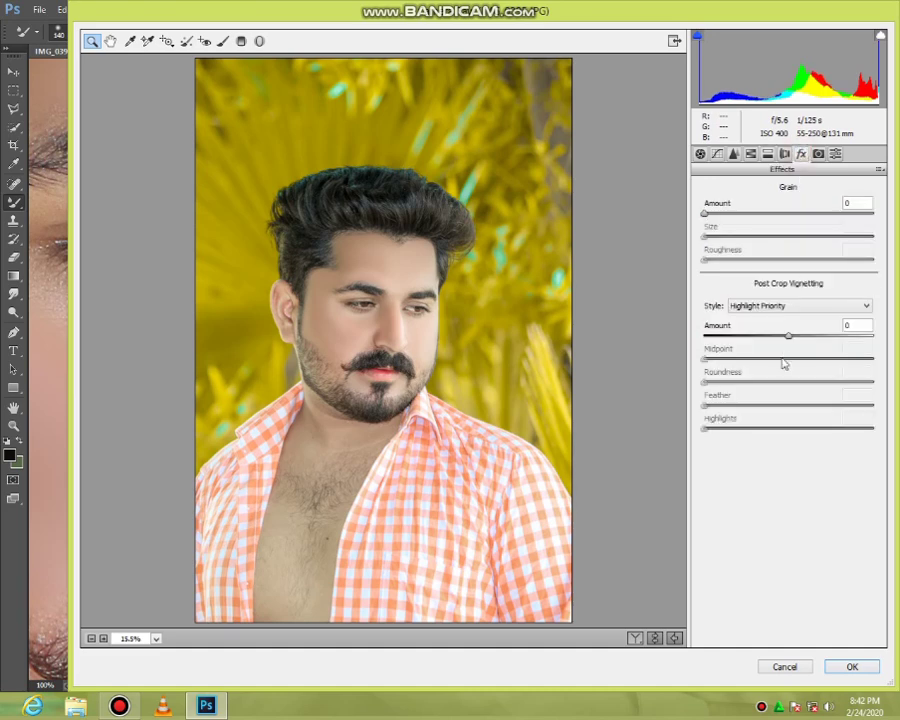
click(776, 334)
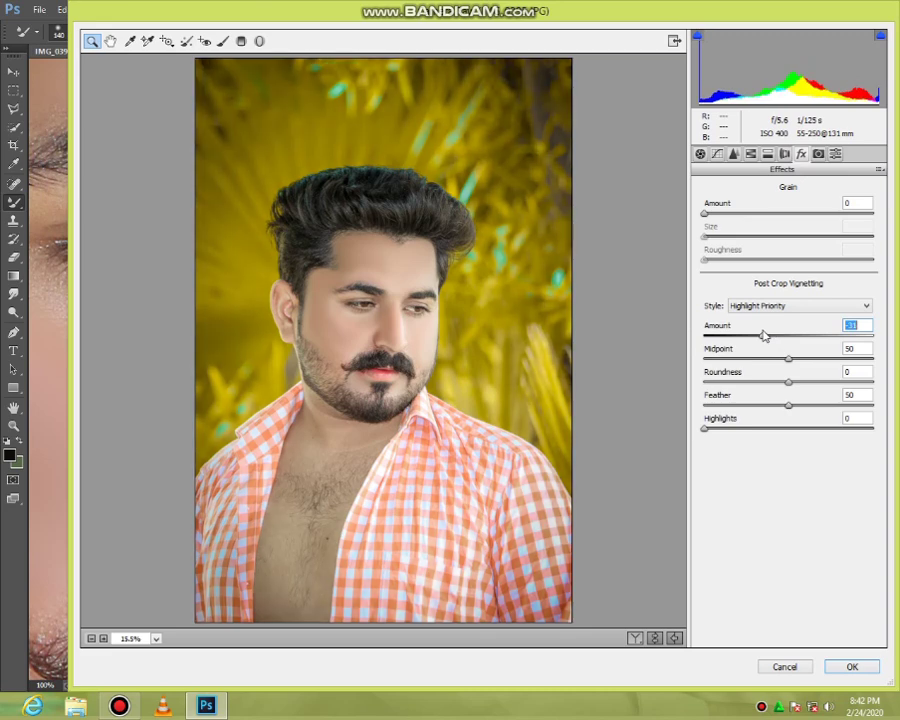
- Lower the Blue Primary hue, set its saturation to +29, and apply the Camera Raw filter
click(818, 155)
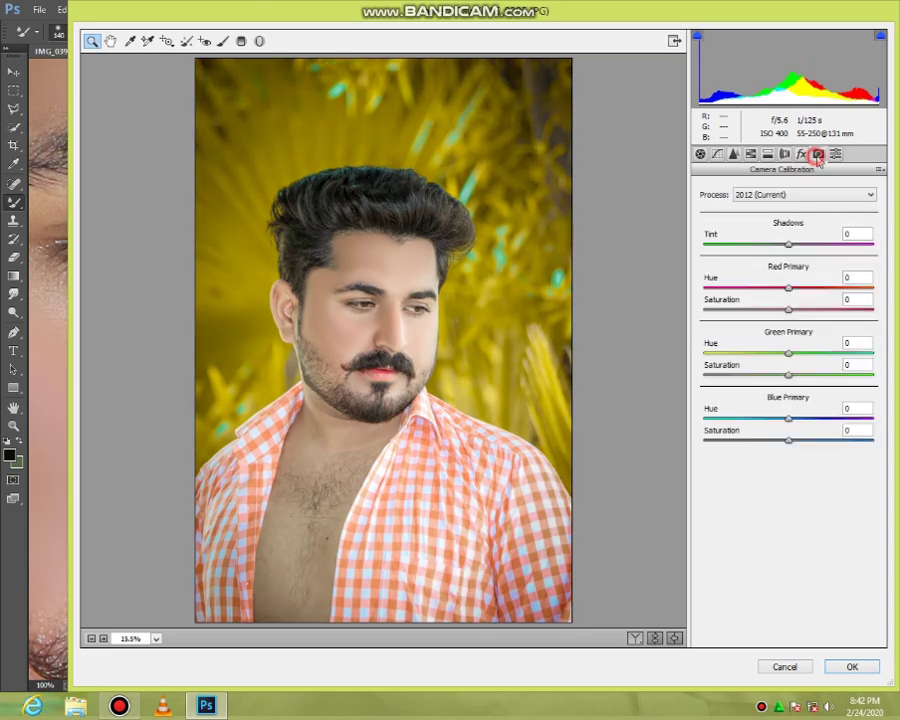
click(812, 440)
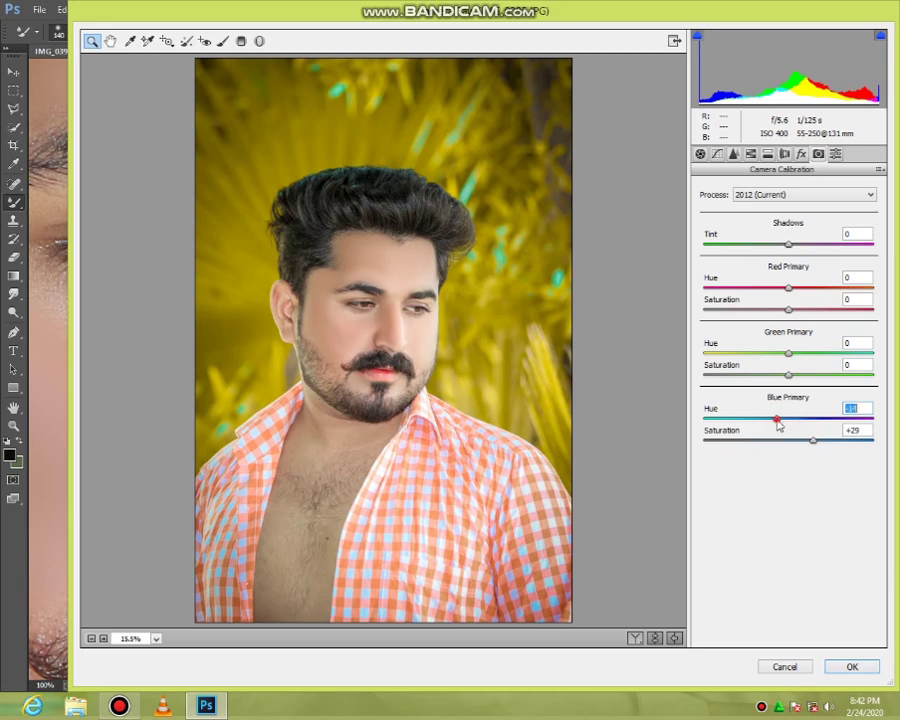
click(853, 667)
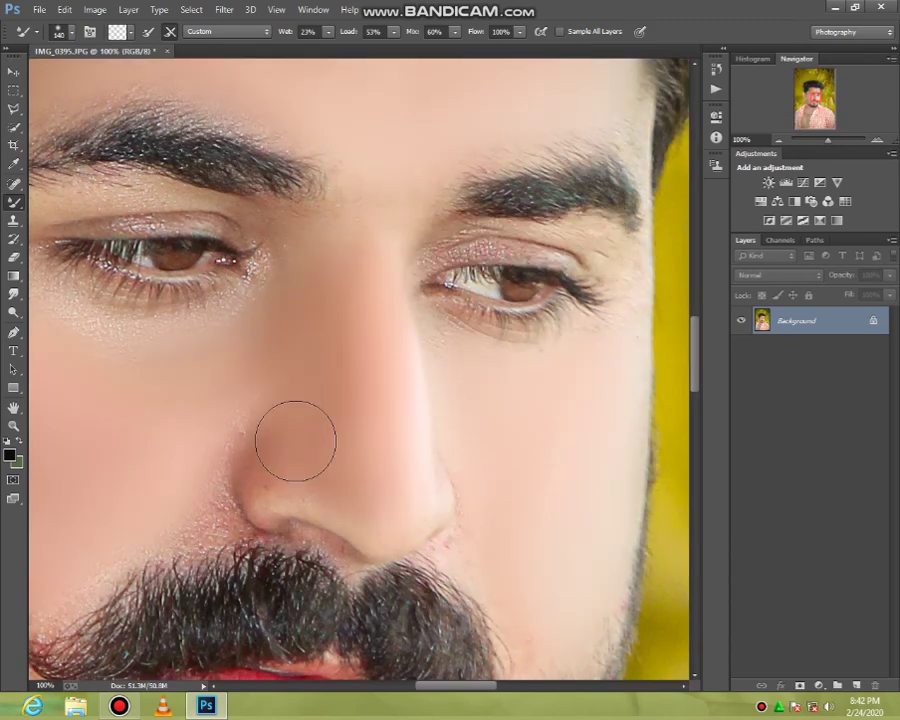
- Zoom the view to 50% on the forehead
click(13, 425)
right_click(243, 374)
click(320, 386)
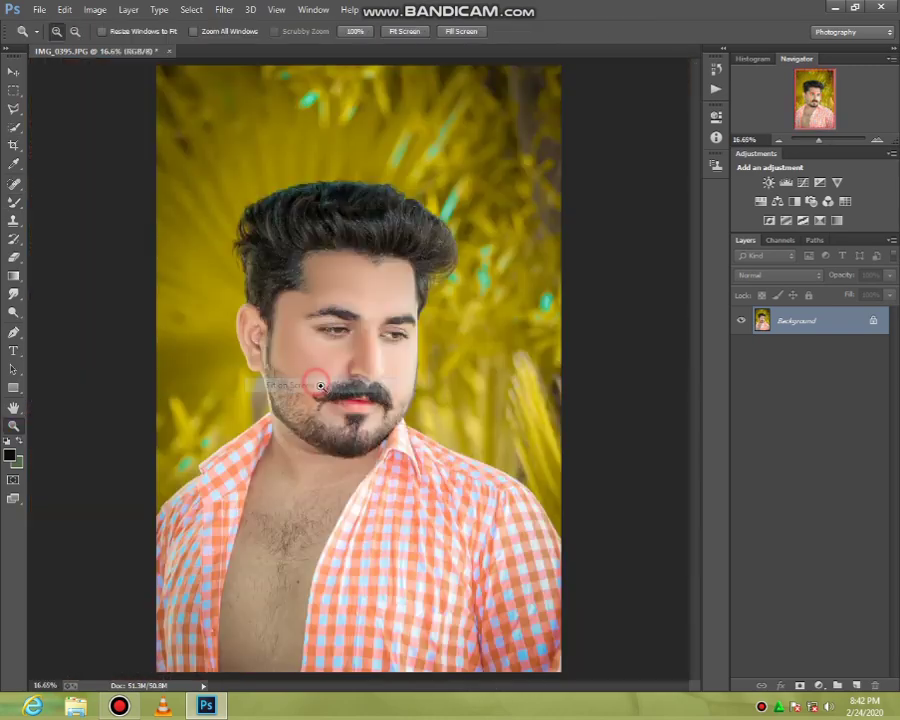
click(290, 322)
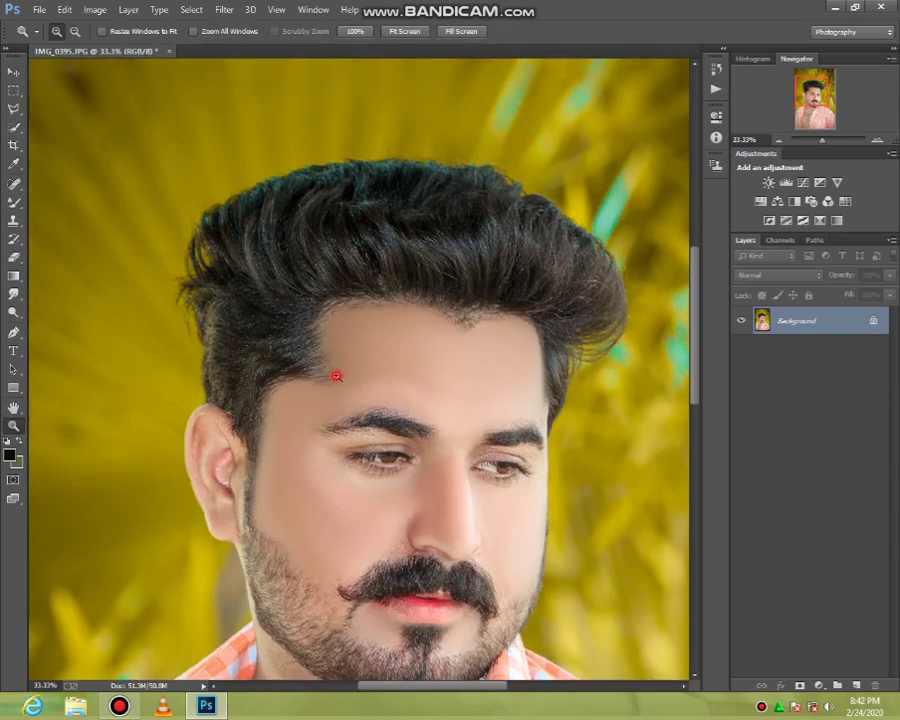
click(336, 376)
- Blend the forehead skin below the hairline with short Mixer Brush strokes, then start enlarging the brush
click(14, 202)
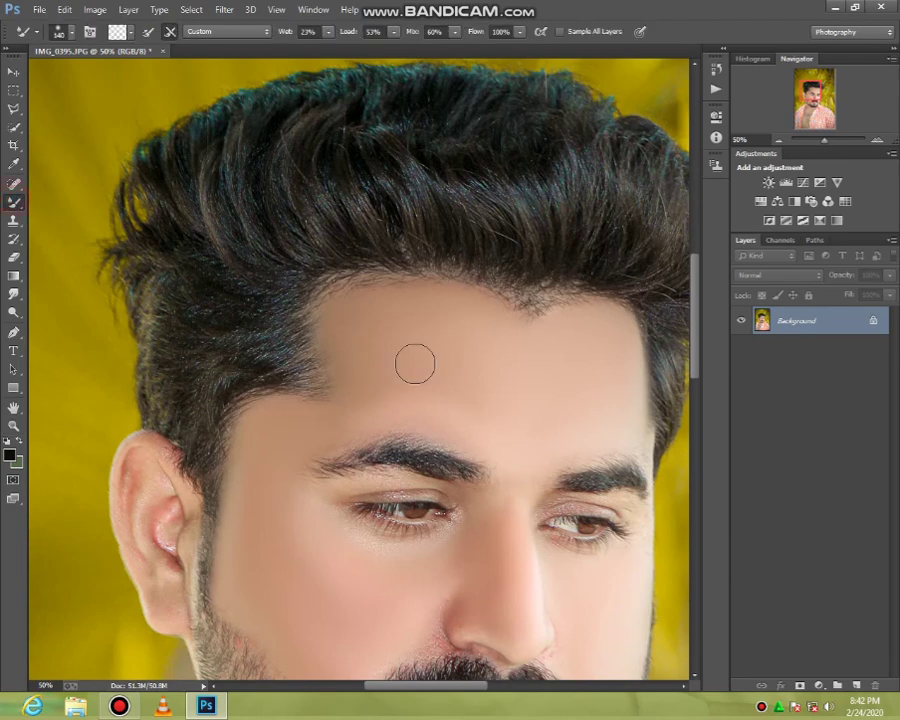
right_click(508, 372)
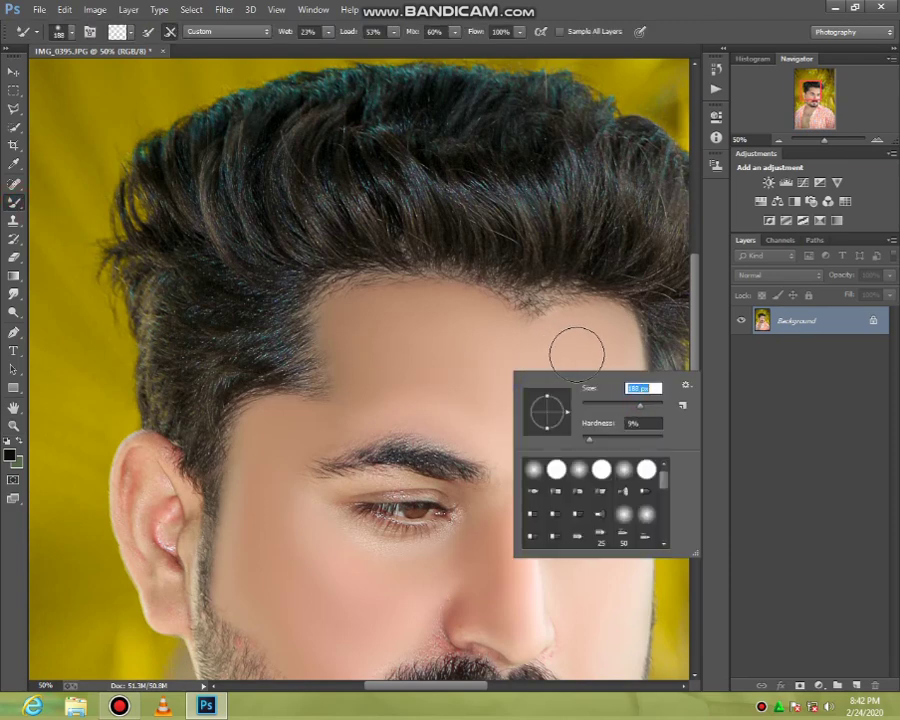
key(Return)
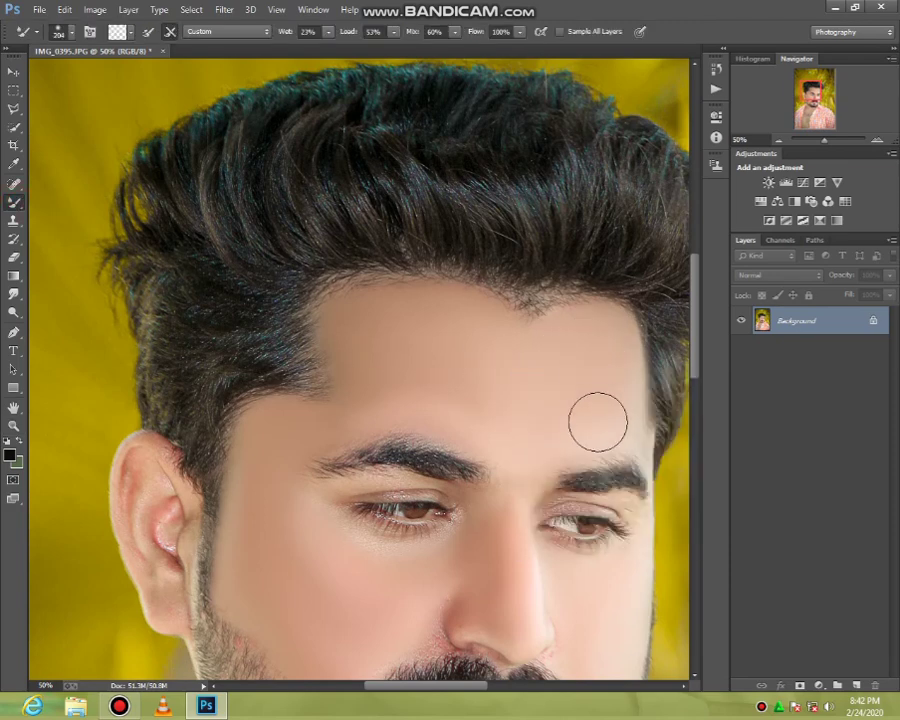
drag(599, 406, 381, 402)
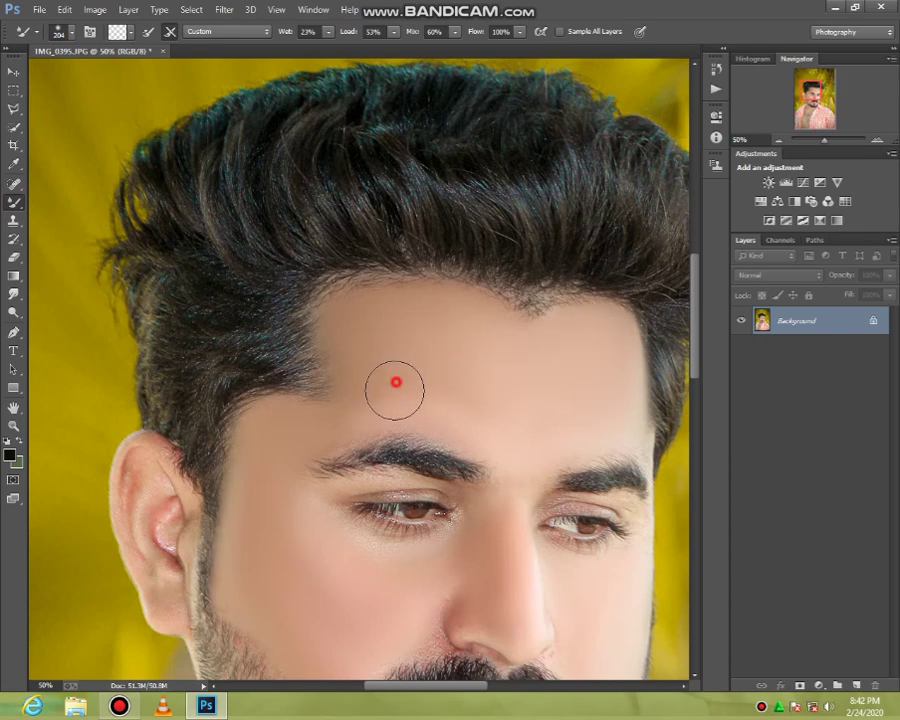
mouse_move(369, 362)
mouse_down()
mouse_move(362, 397)
mouse_move(382, 341)
mouse_move(418, 312)
mouse_move(493, 411)
mouse_move(522, 424)
mouse_up()
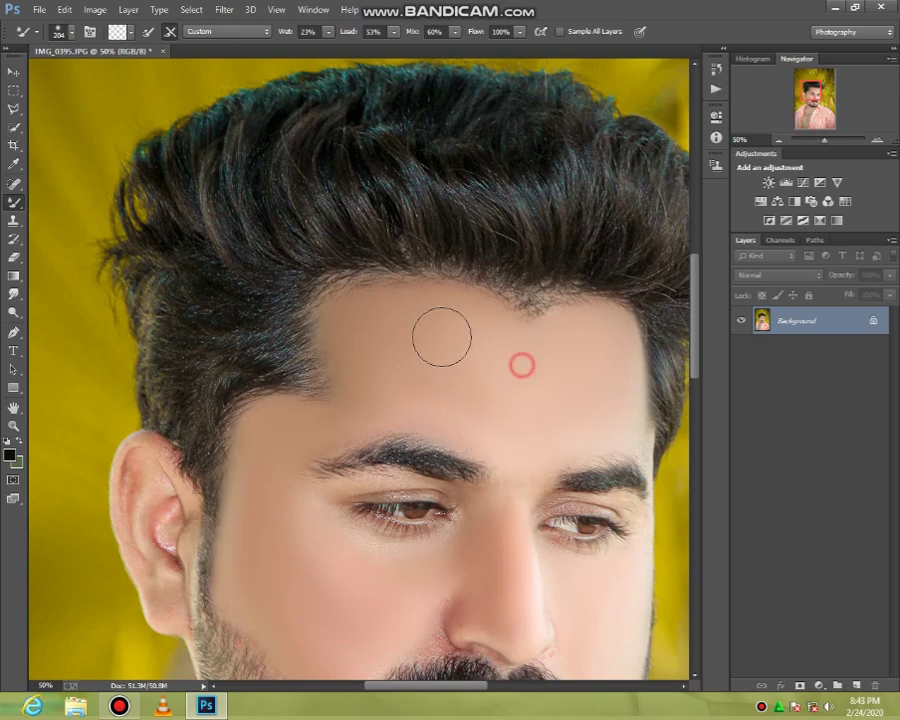
mouse_move(442, 335)
mouse_down()
mouse_move(360, 324)
mouse_move(361, 348)
mouse_up()
click(317, 422)
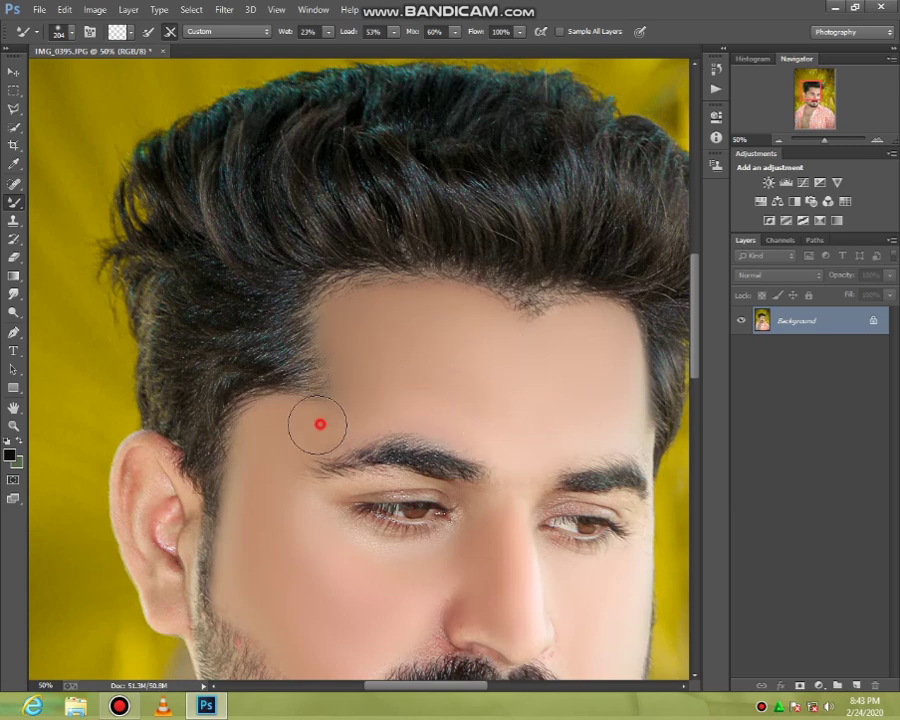
scroll(286, 392, down, 2)
scroll(286, 467, down, 1)
right_click(316, 449)
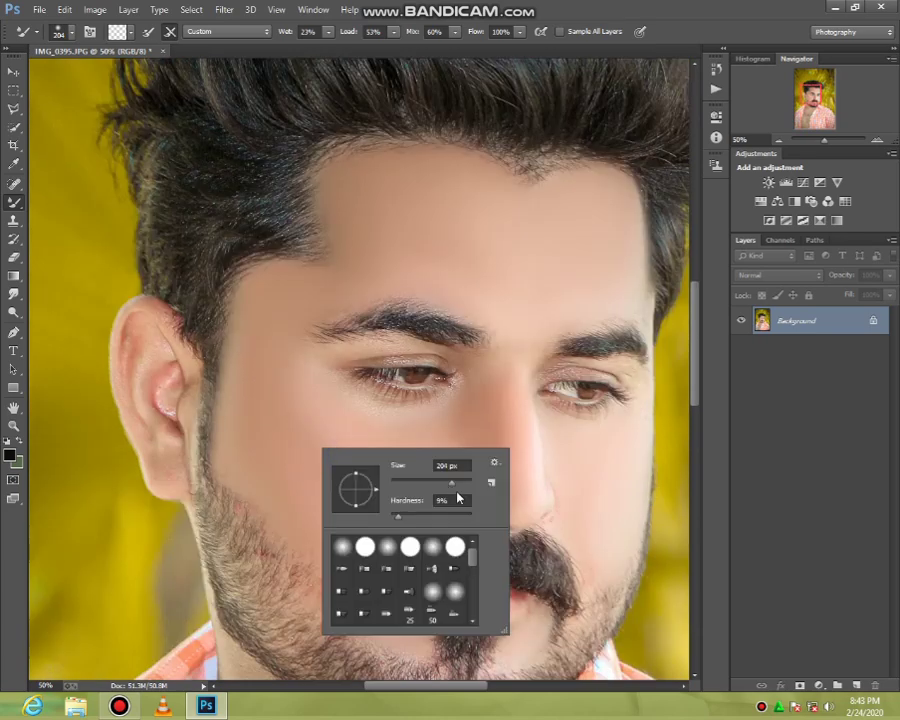
- Dab the cheek skin below the eye and above the moustache to blend it
click(281, 387)
click(314, 466)
click(364, 476)
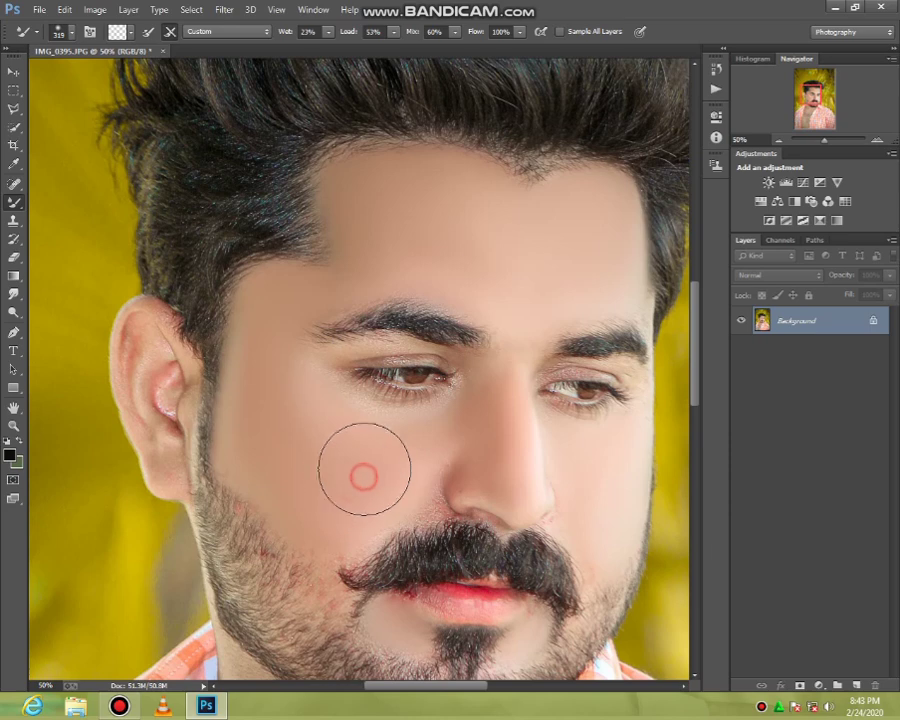
click(296, 436)
click(337, 482)
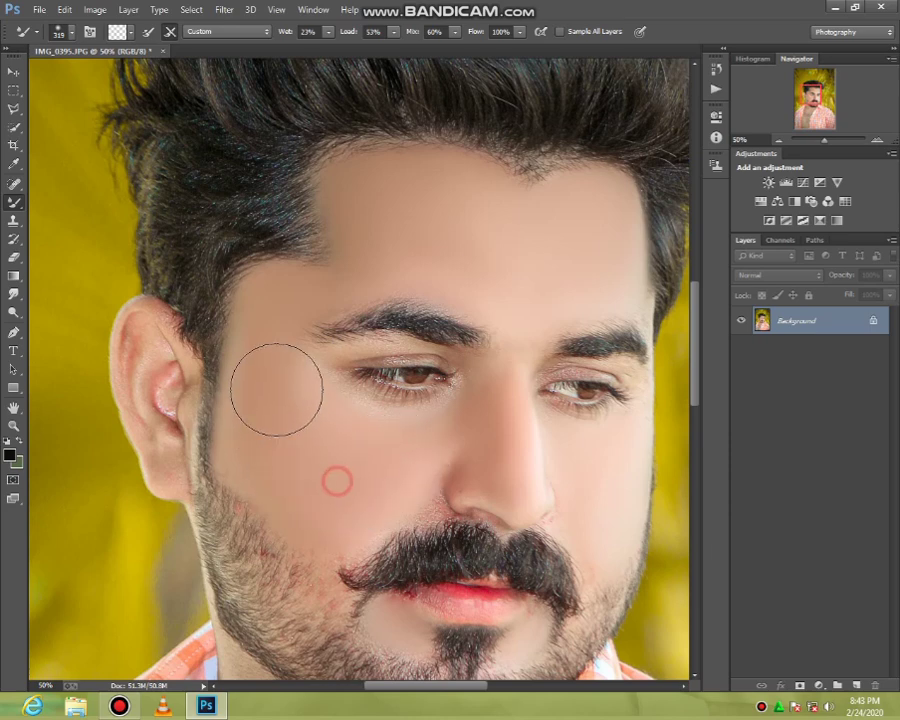
click(281, 407)
click(372, 464)
click(295, 429)
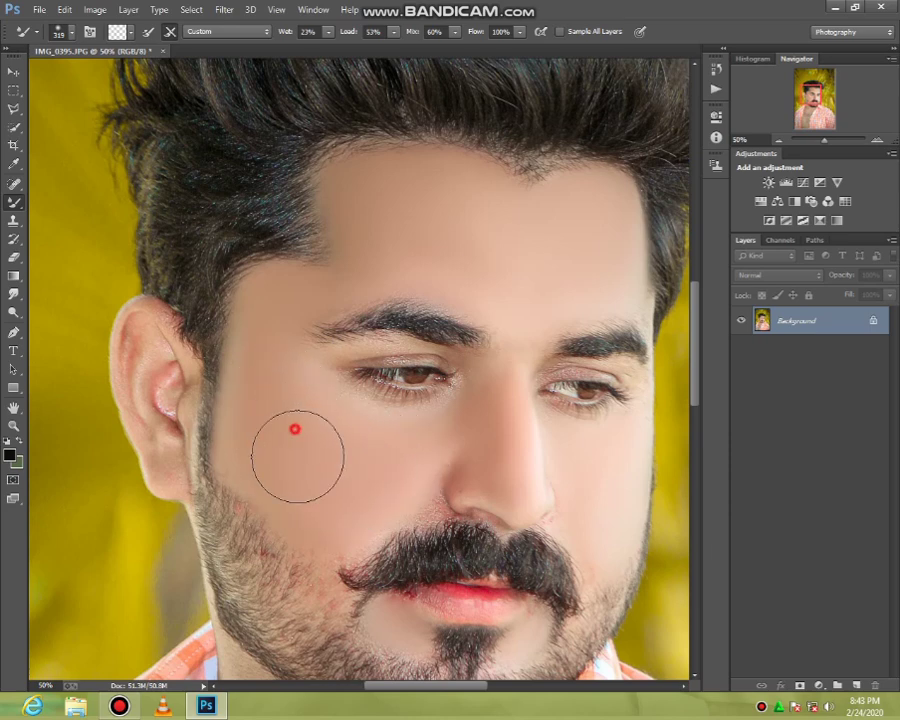
click(323, 486)
click(374, 468)
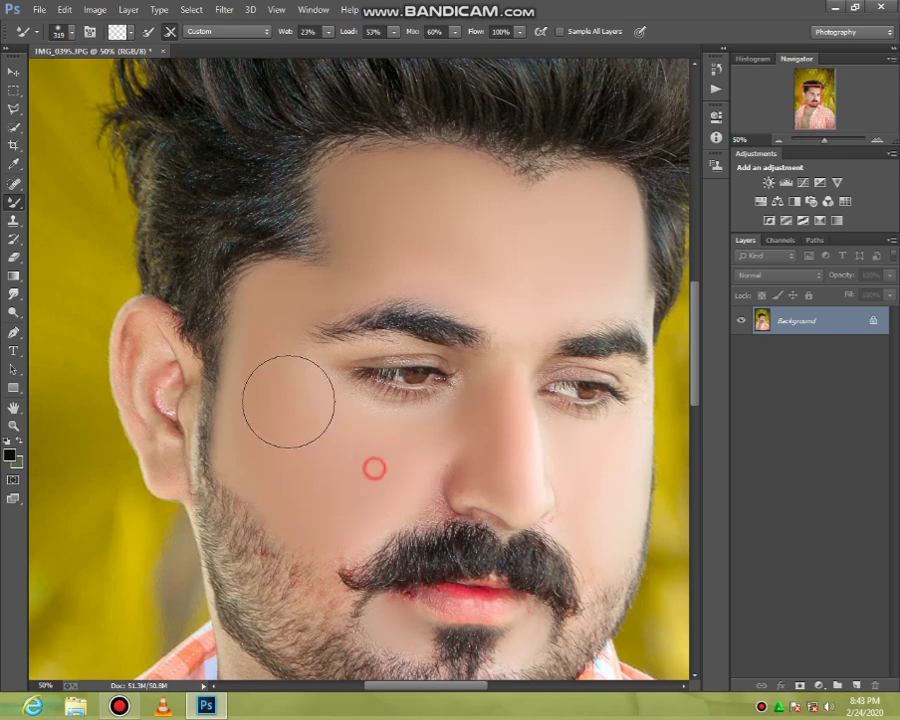
click(285, 422)
scroll(273, 440, up, 2)
- Smooth the forehead skin with a few Mixer Brush dabs
right_click(273, 440)
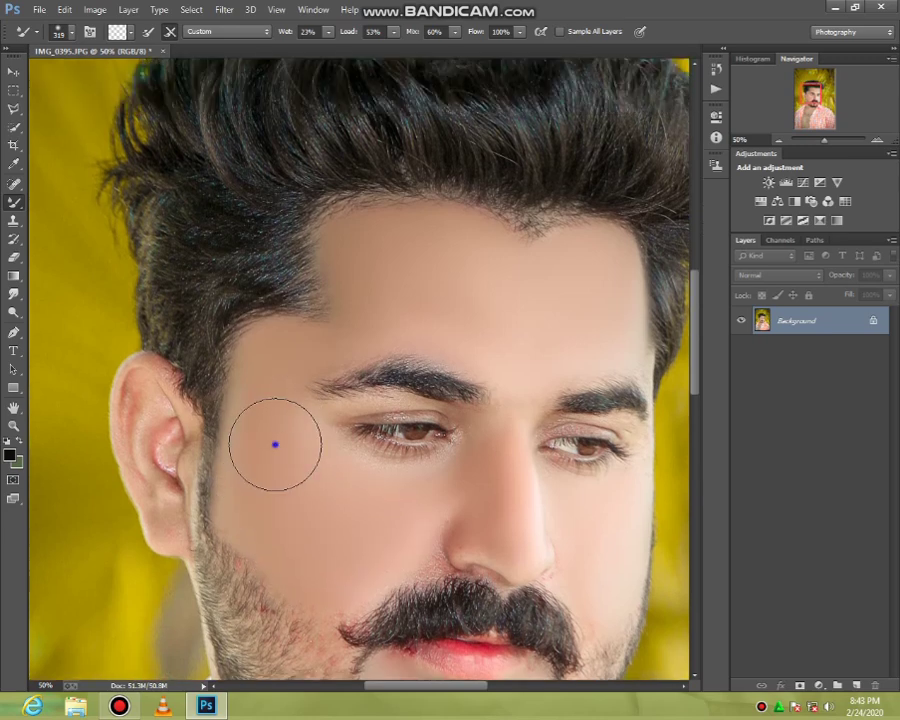
click(398, 270)
click(481, 311)
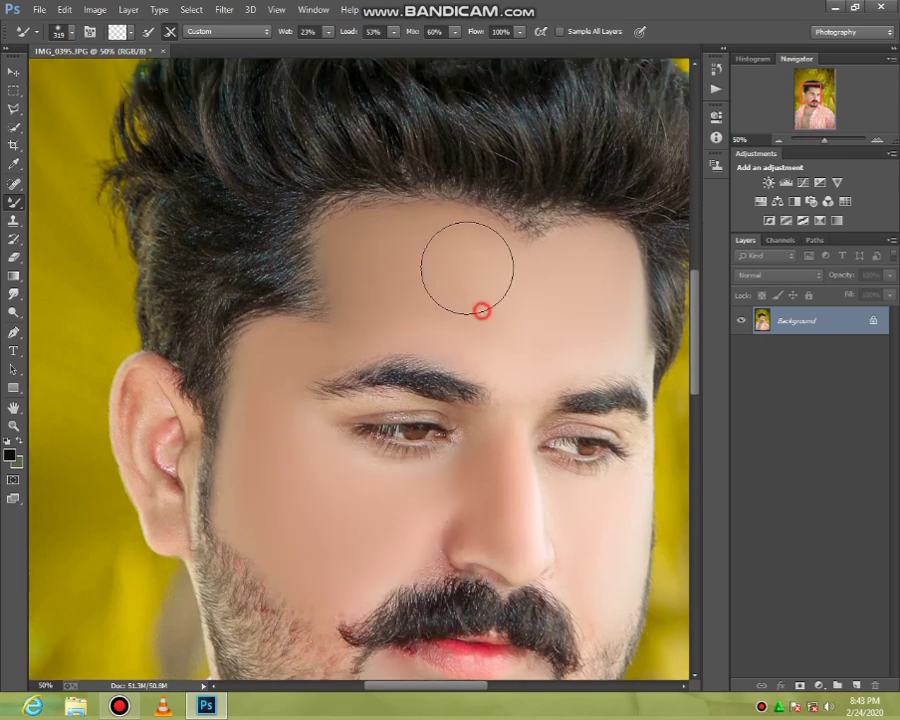
click(498, 293)
click(434, 257)
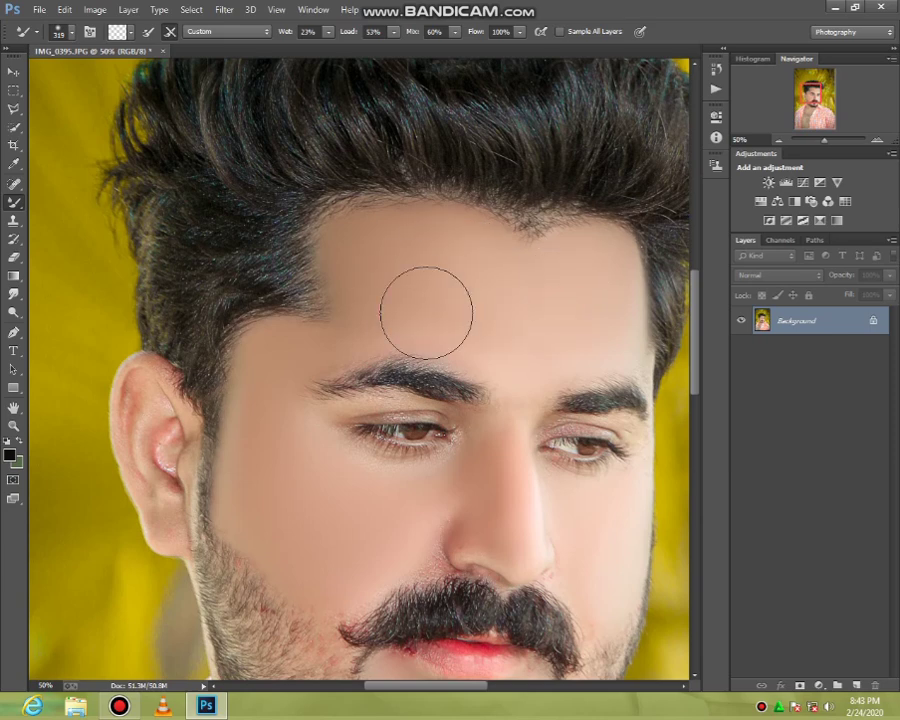
click(424, 296)
- With a smaller brush, smooth the forehead near the hairline and right temple
right_click(468, 298)
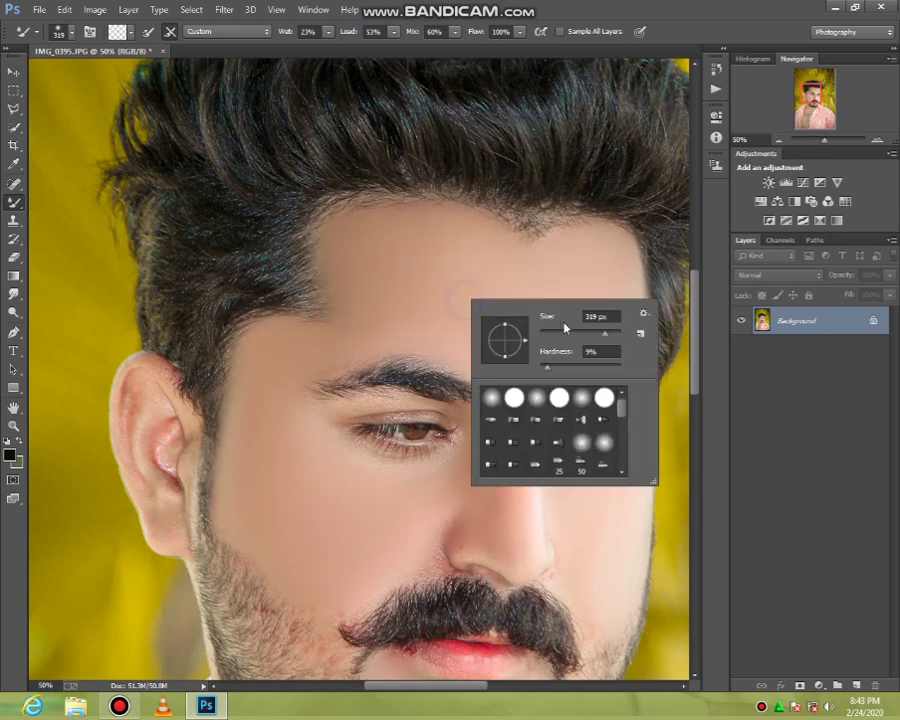
click(362, 245)
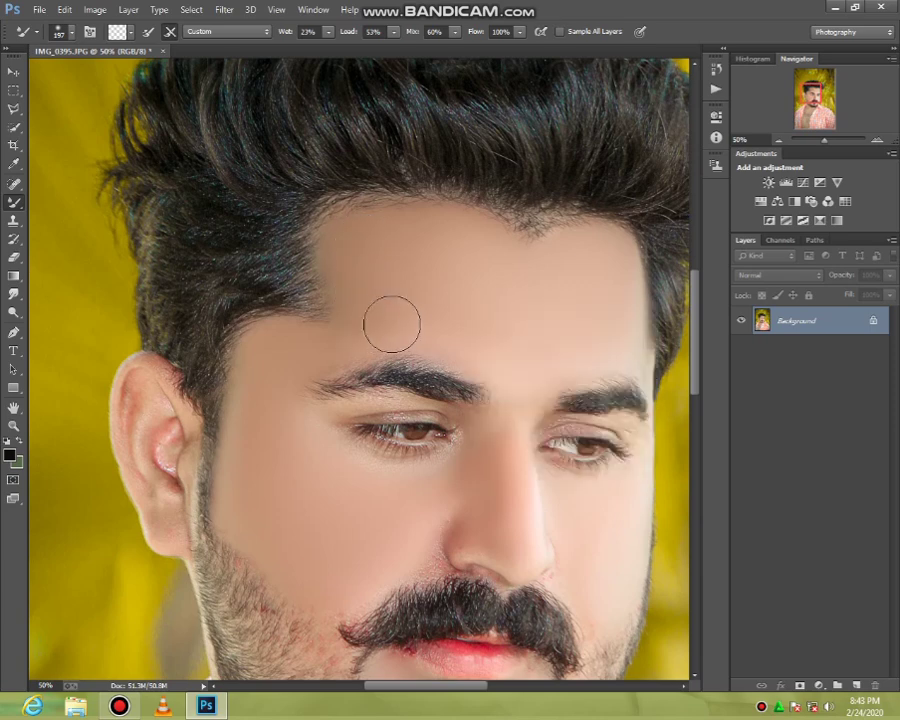
click(462, 251)
click(588, 334)
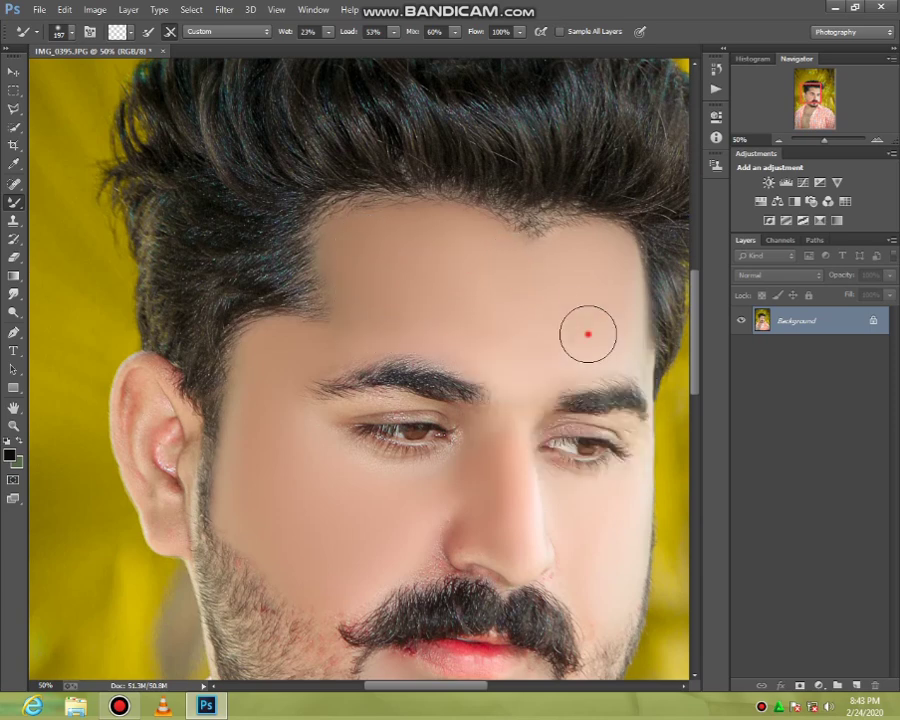
drag(580, 343, 518, 351)
scroll(373, 311, down, 2)
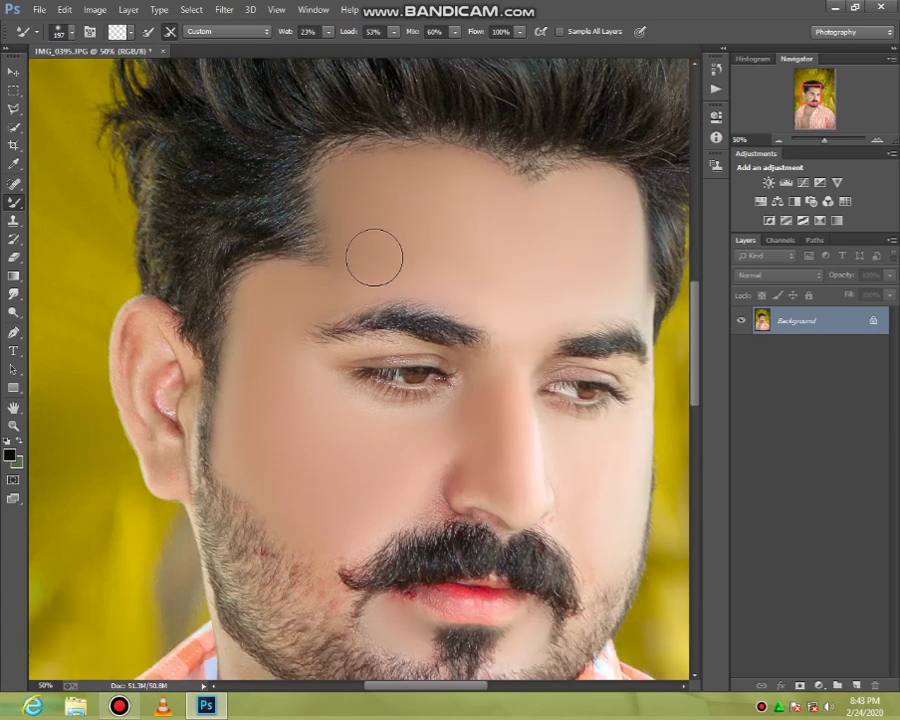
- Smooth the skin from the temple down across the cheek toward the beard
click(362, 265)
click(323, 291)
click(293, 301)
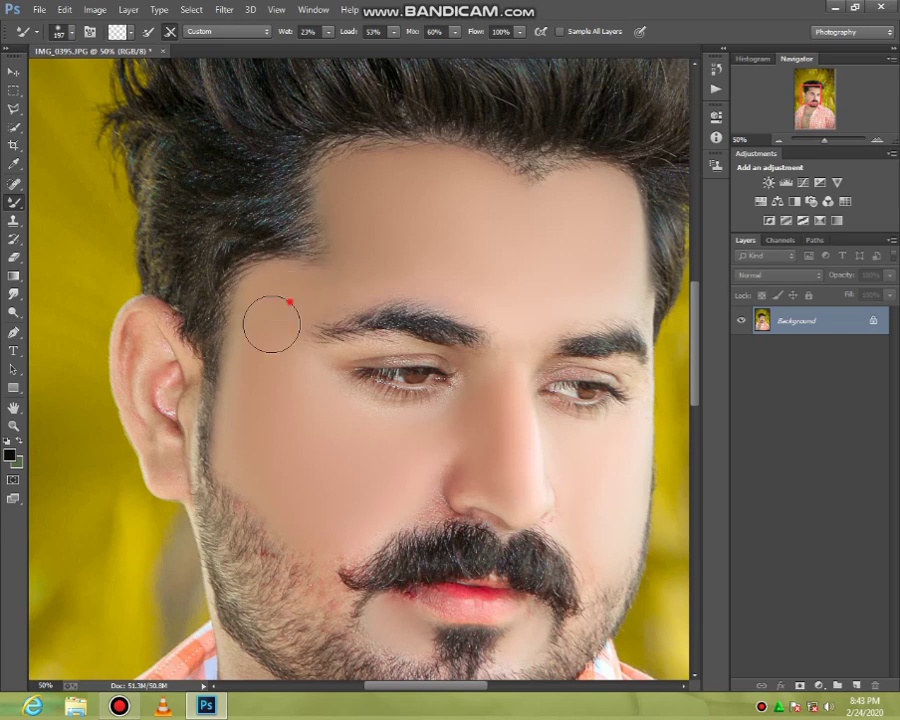
click(258, 357)
click(257, 386)
click(285, 398)
click(378, 430)
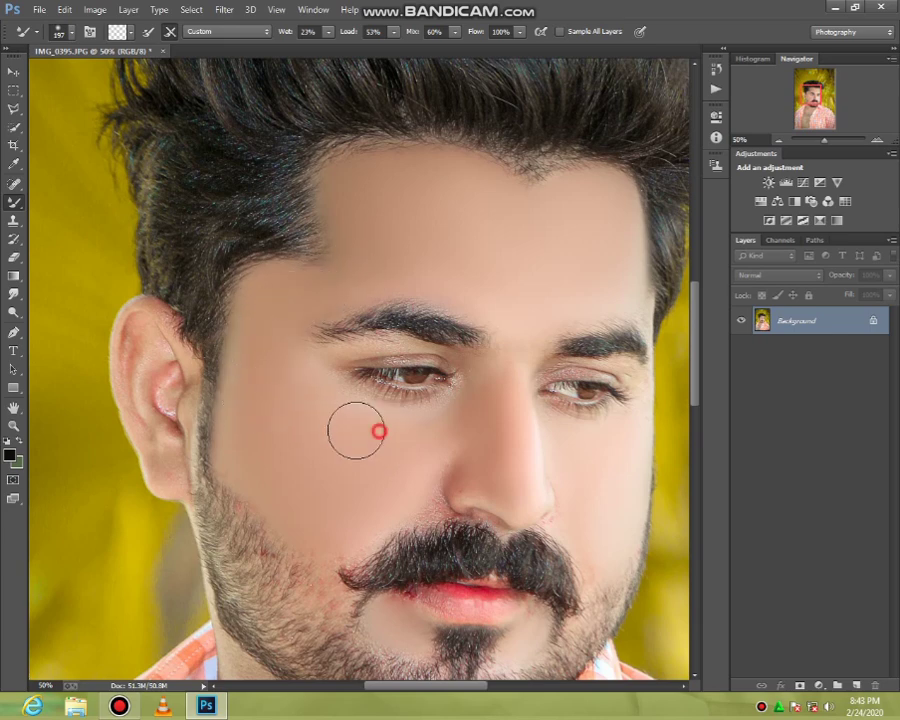
click(408, 449)
click(370, 488)
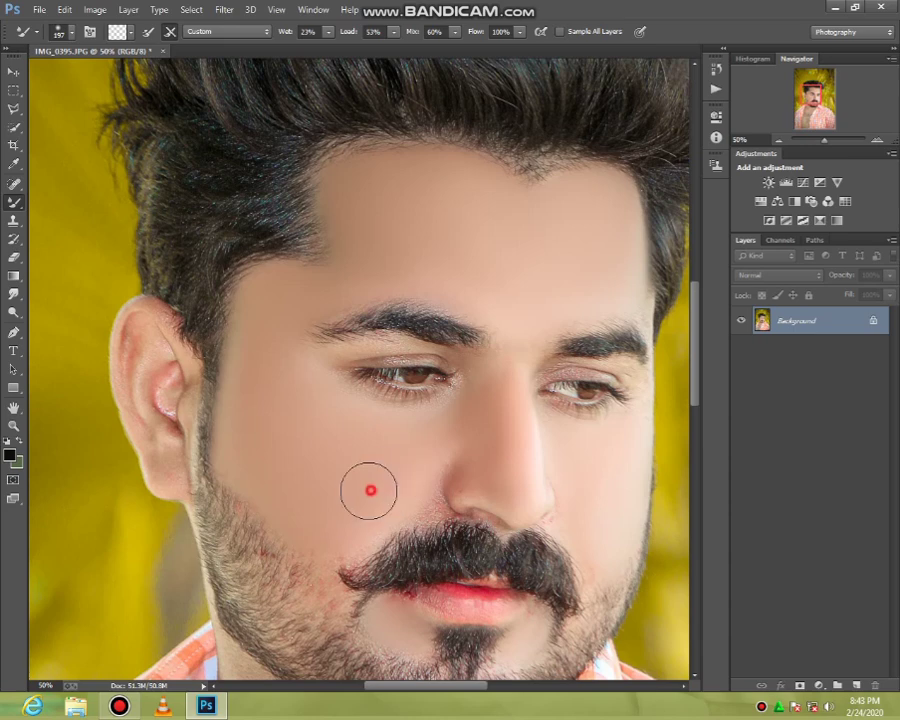
click(305, 503)
click(267, 478)
click(250, 455)
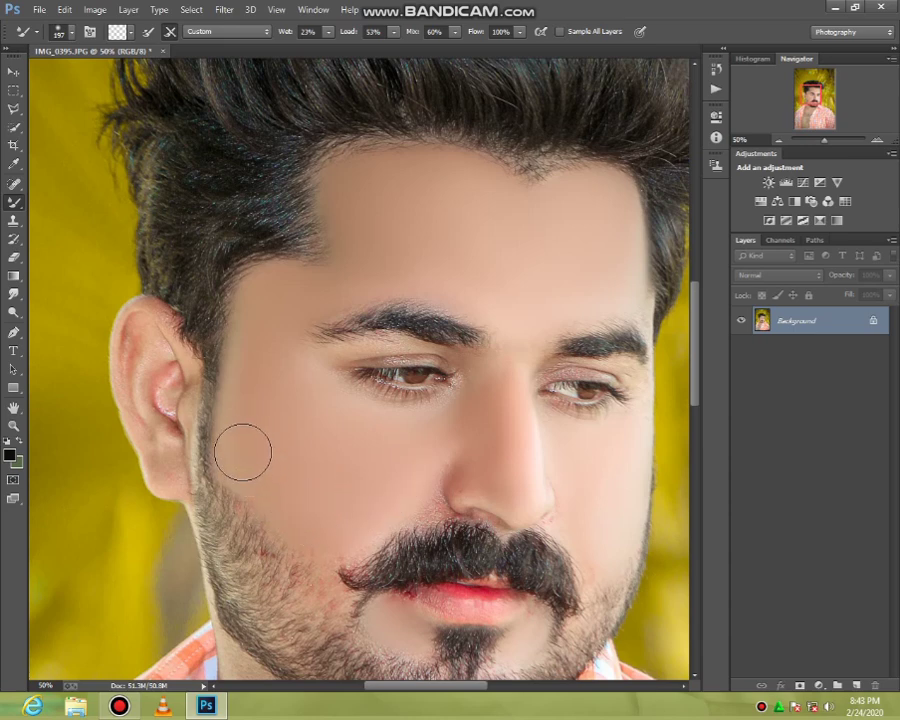
- Smooth the skin across the temple and upper forehead
click(267, 328)
click(366, 221)
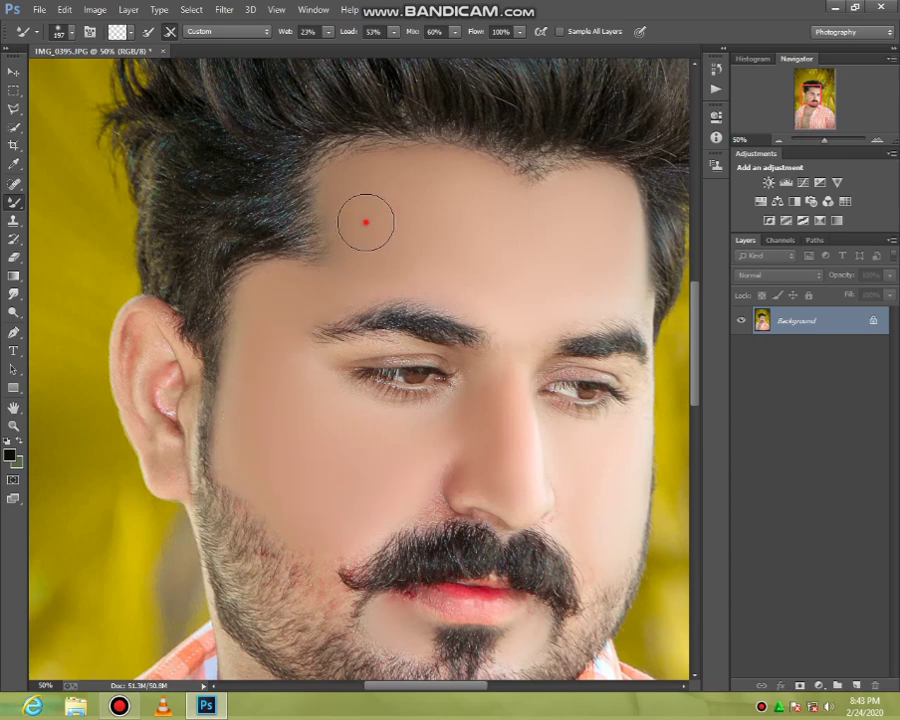
click(390, 245)
click(360, 207)
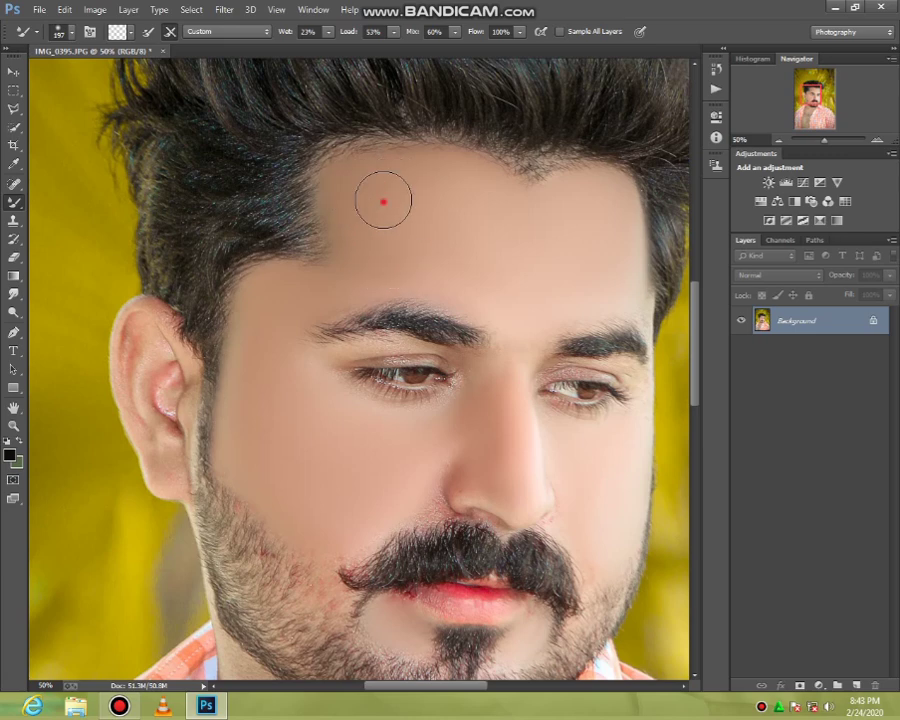
- Smooth the skin beside the nose, above the moustache and across the cheek
click(514, 326)
scroll(460, 355, down, 5)
click(426, 374)
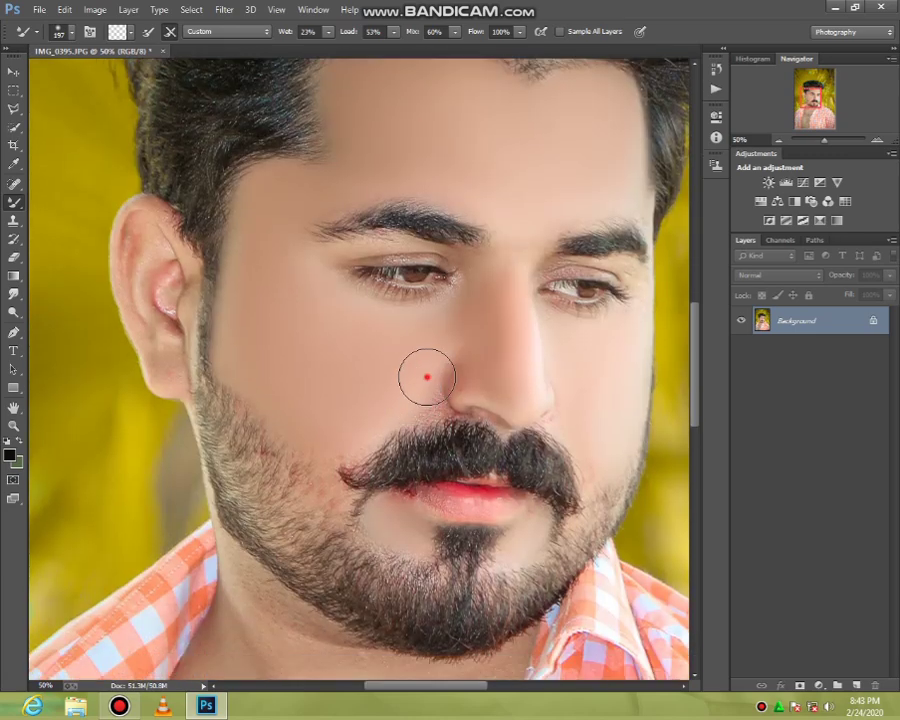
click(405, 393)
click(355, 425)
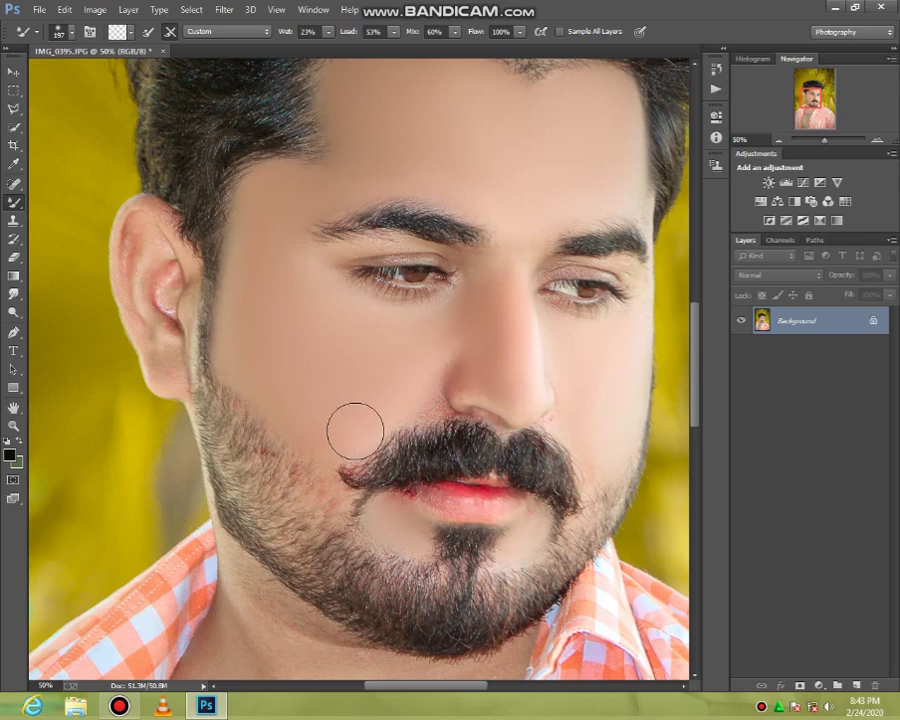
click(302, 402)
click(348, 425)
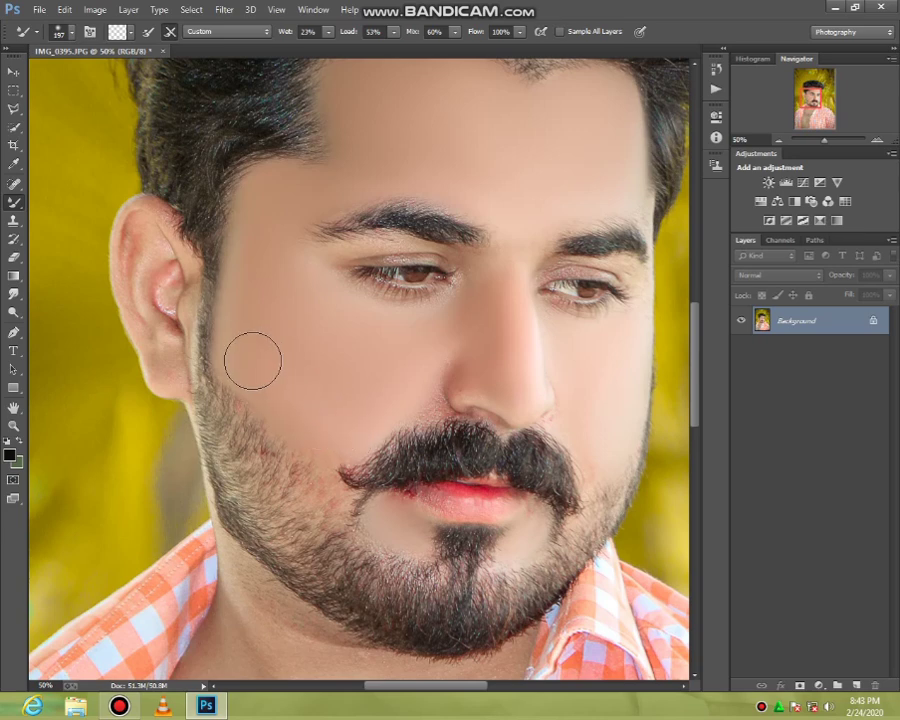
click(247, 316)
click(253, 235)
click(328, 350)
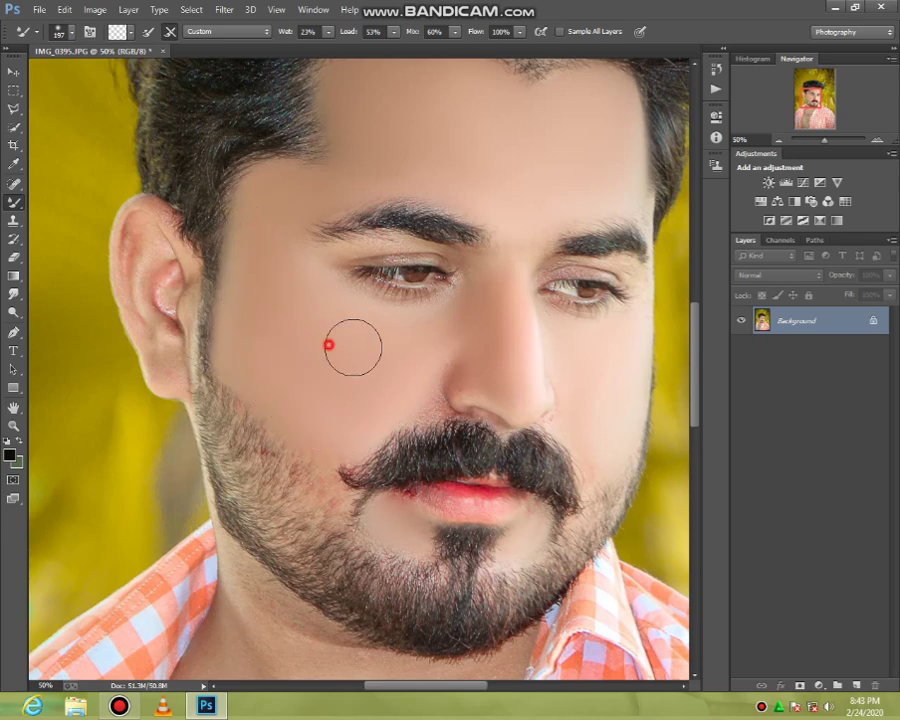
click(410, 354)
click(408, 386)
- Enlarge the Mixer Brush to 280 px and smooth the neck skin and crease below the beard
scroll(315, 430, down, 5)
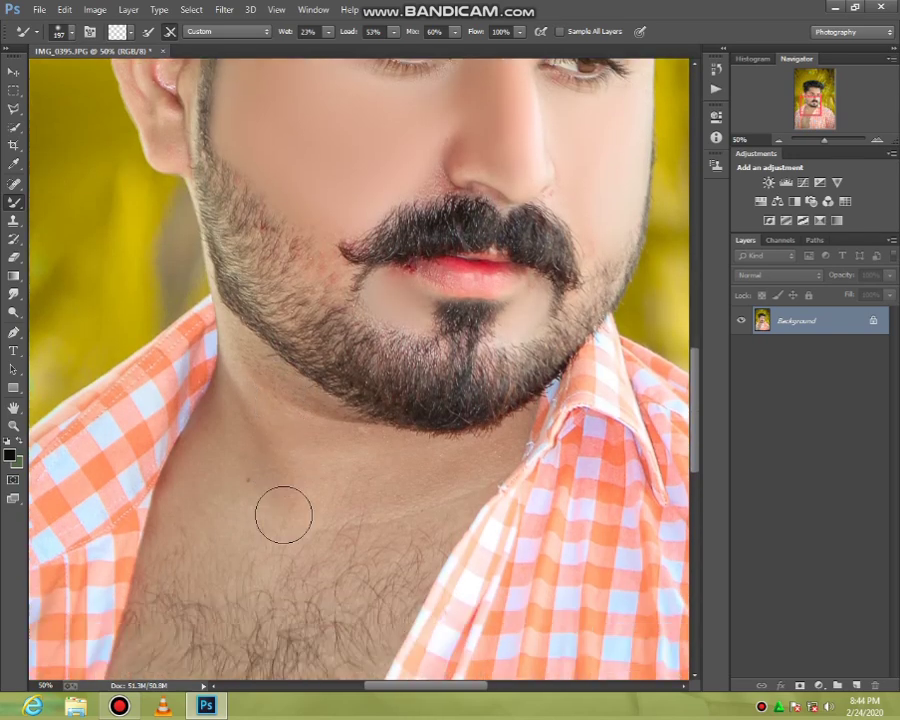
right_click(329, 469)
drag(434, 494, 442, 496)
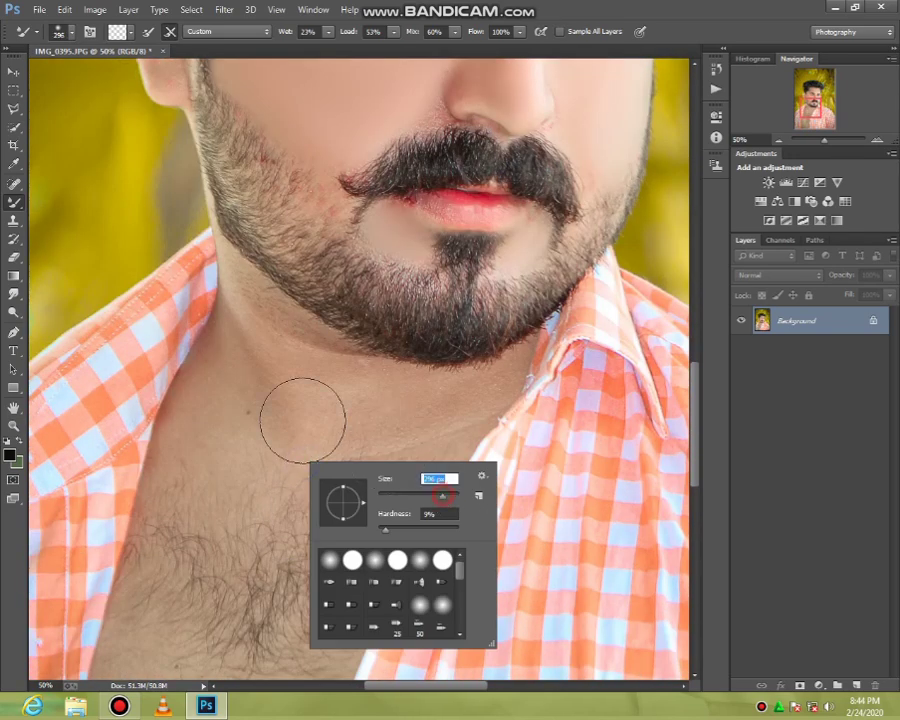
click(217, 427)
click(214, 413)
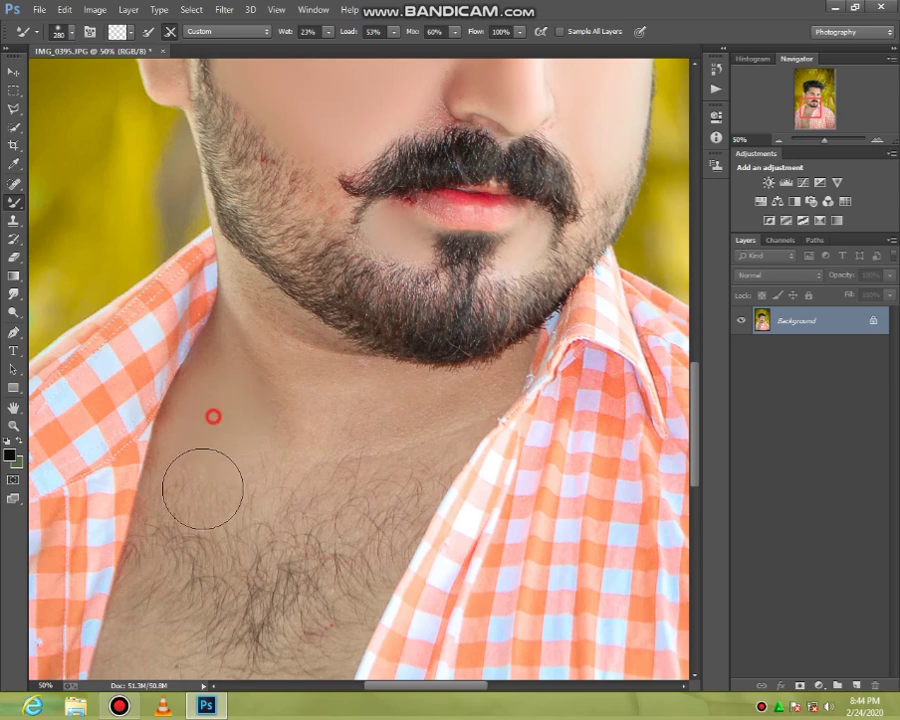
mouse_move(193, 446)
mouse_down()
mouse_move(258, 493)
mouse_move(325, 453)
mouse_up()
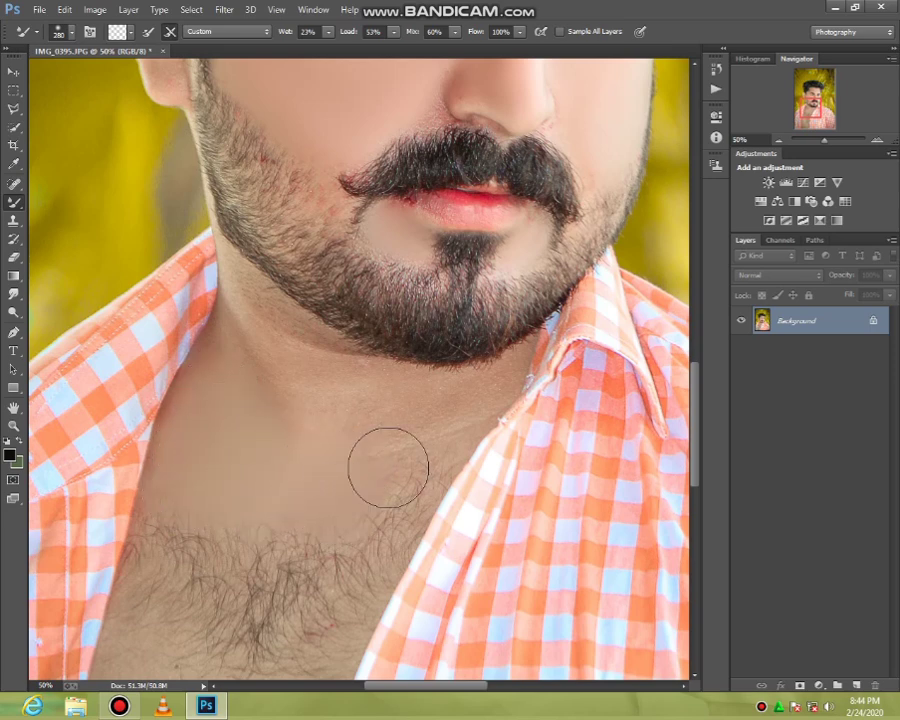
drag(381, 491, 437, 419)
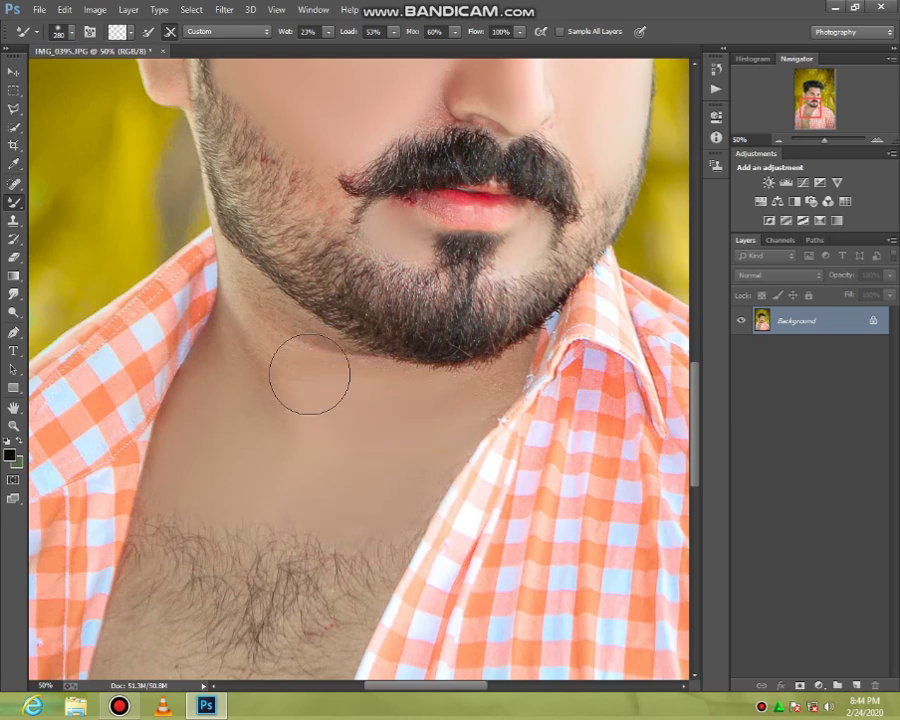
mouse_move(297, 410)
mouse_down()
mouse_move(254, 354)
mouse_move(358, 425)
mouse_up()
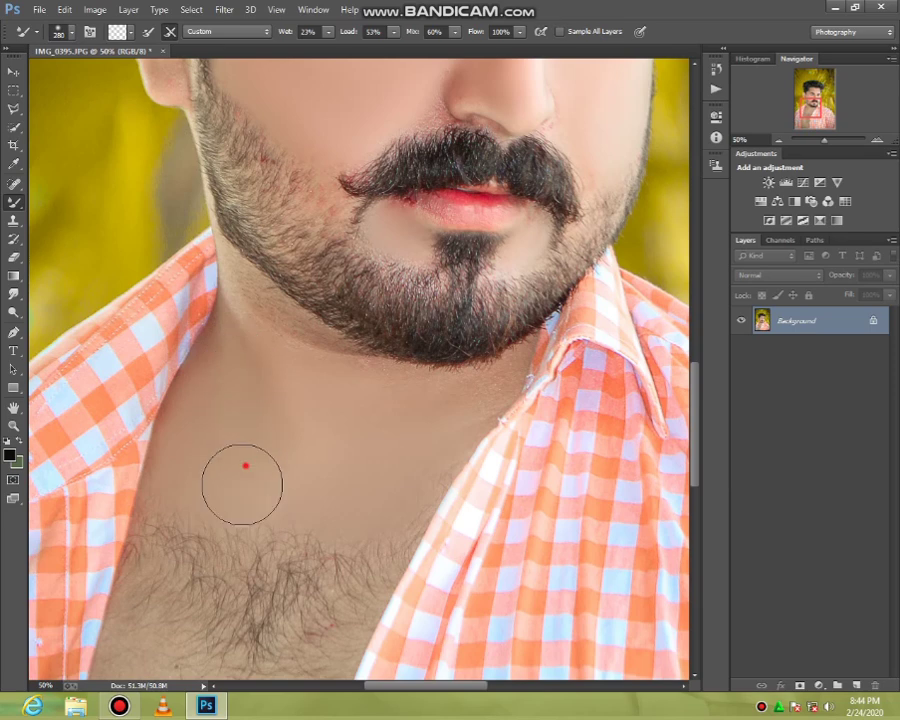
- Resize the Mixer Brush to about 174 px
right_click(394, 444)
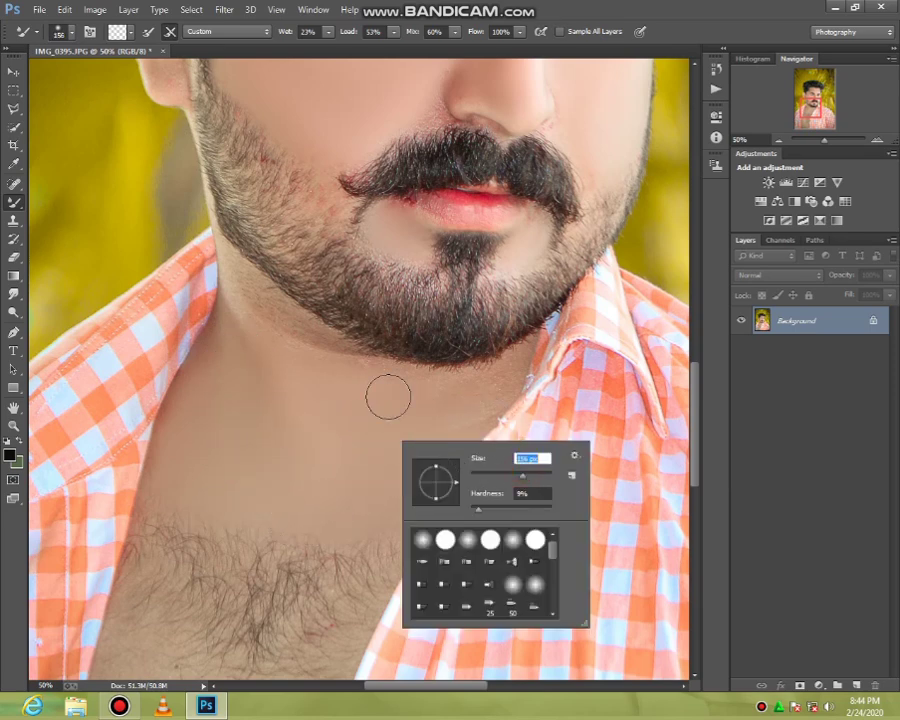
click(350, 380)
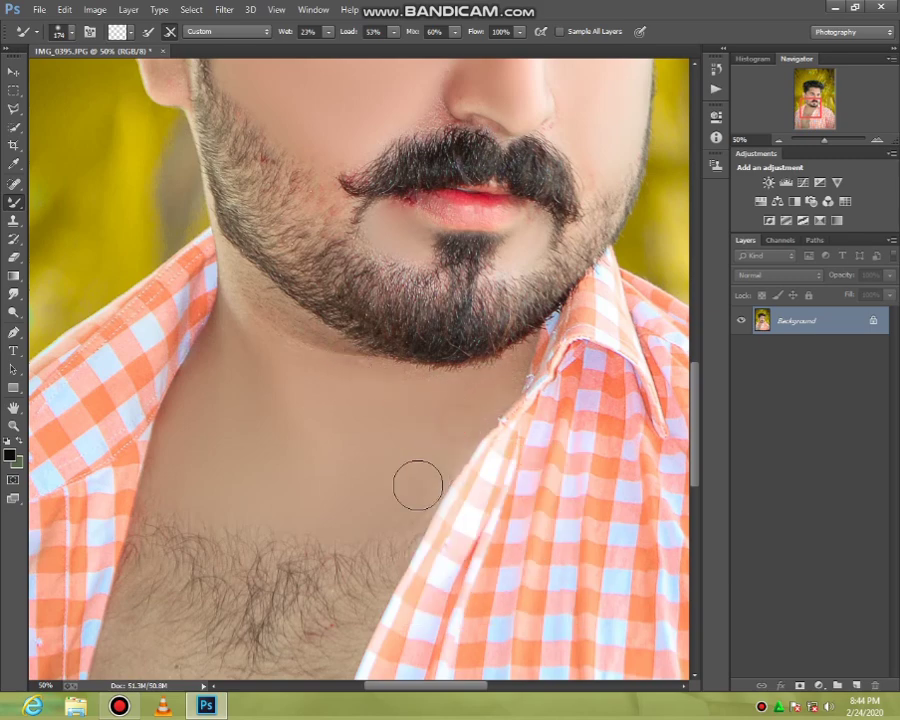
scroll(307, 497, down, 3)
- Enlarge the Mixer Brush to 434 px and stroke away the stray lower-chest hair
scroll(250, 490, down, 3)
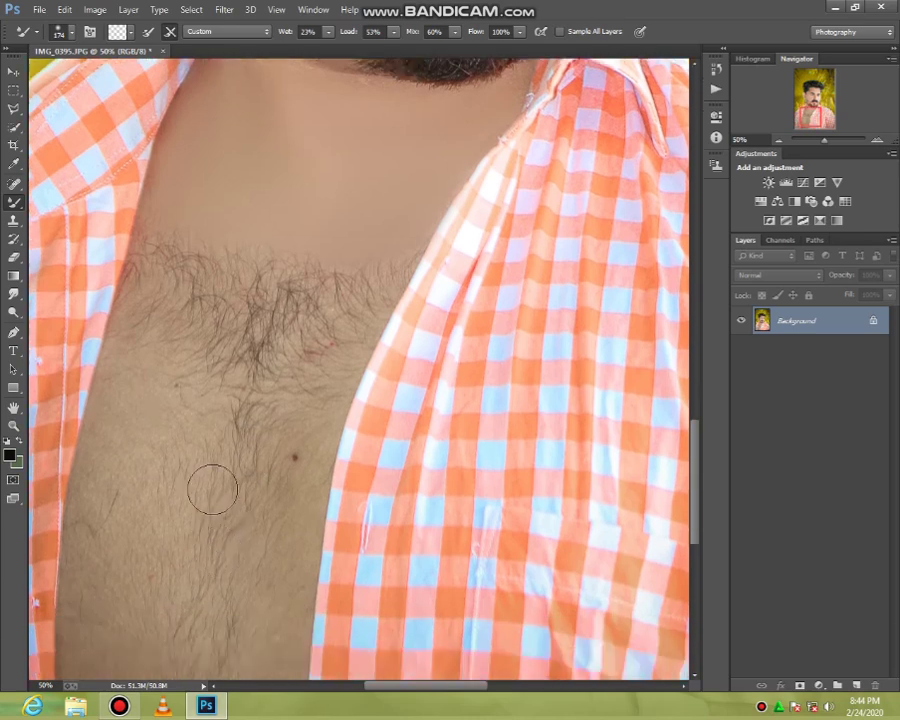
right_click(212, 487)
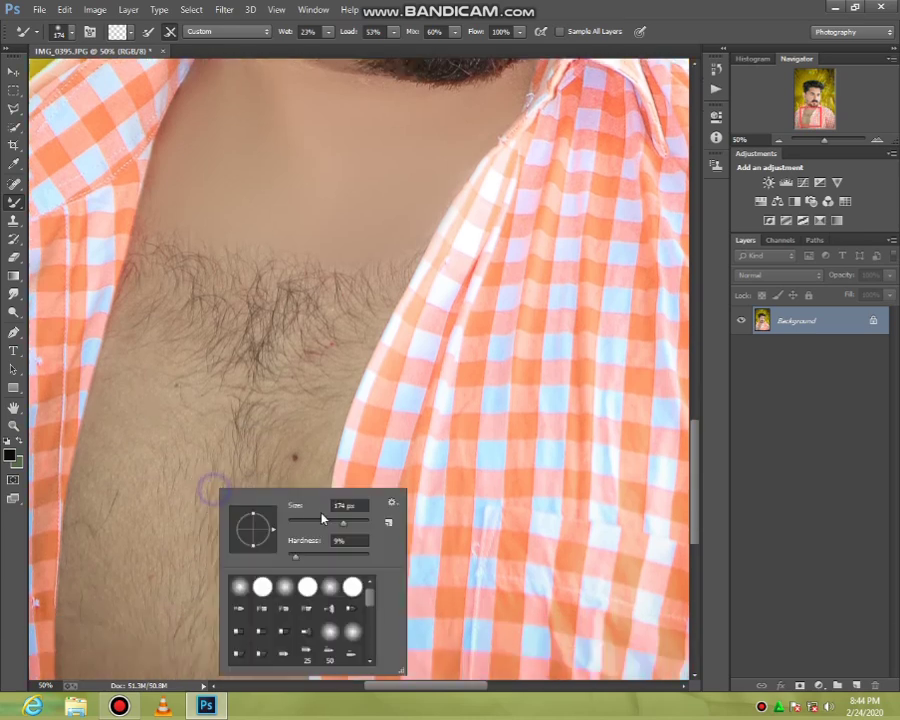
click(172, 452)
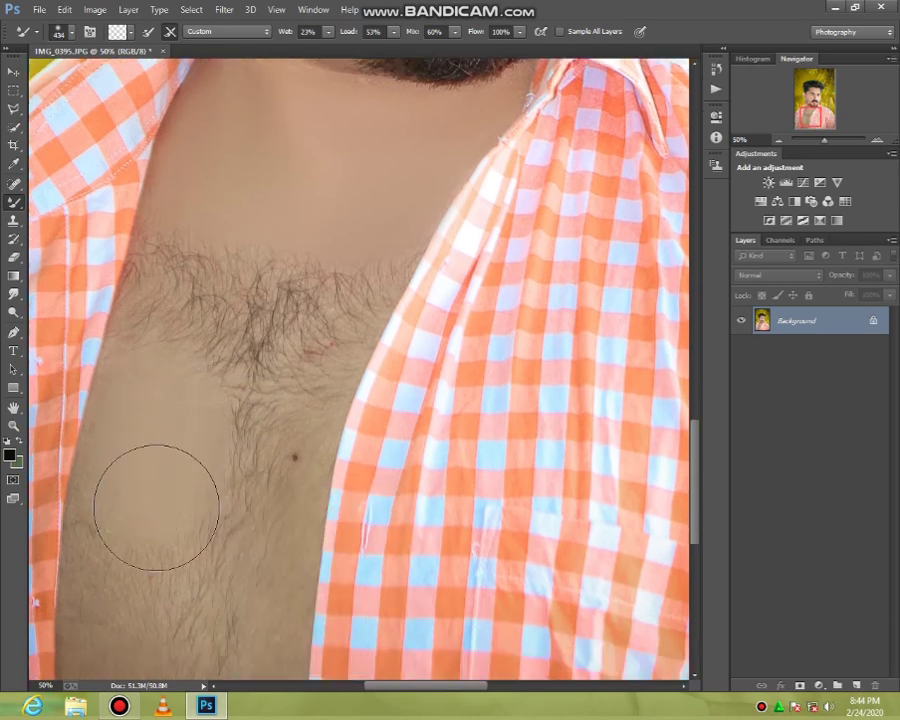
scroll(153, 460, down, 3)
drag(133, 482, 134, 430)
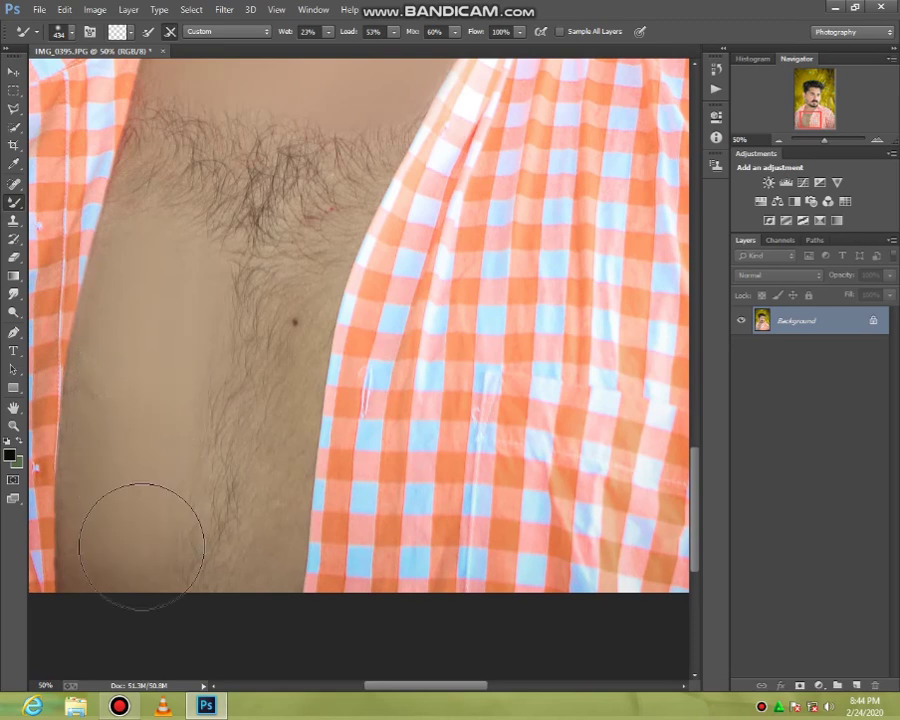
drag(135, 535, 149, 289)
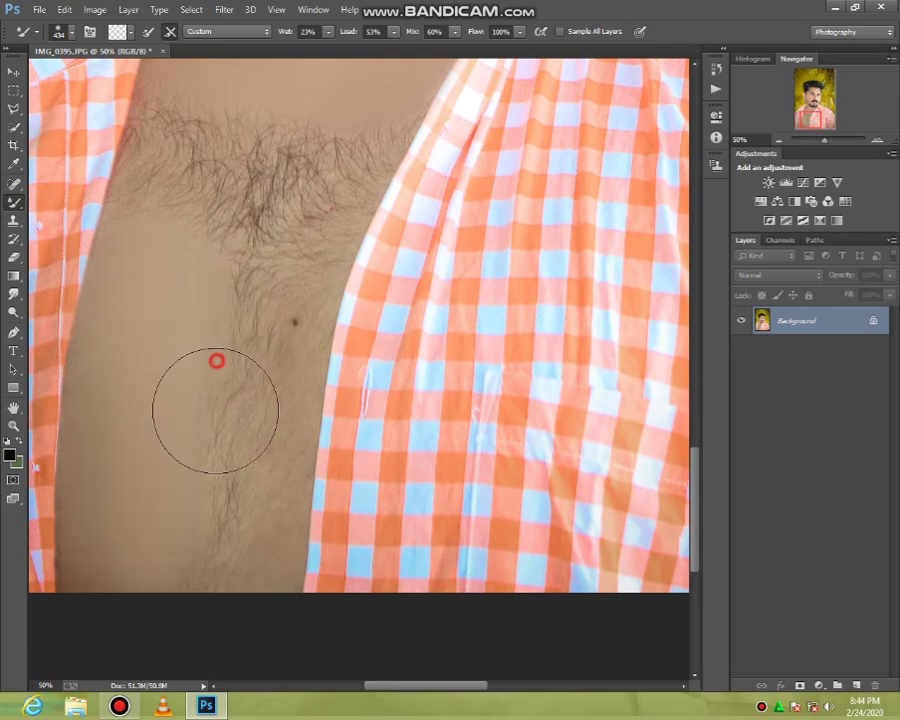
mouse_move(213, 410)
mouse_down()
mouse_move(245, 542)
mouse_move(265, 331)
mouse_up()
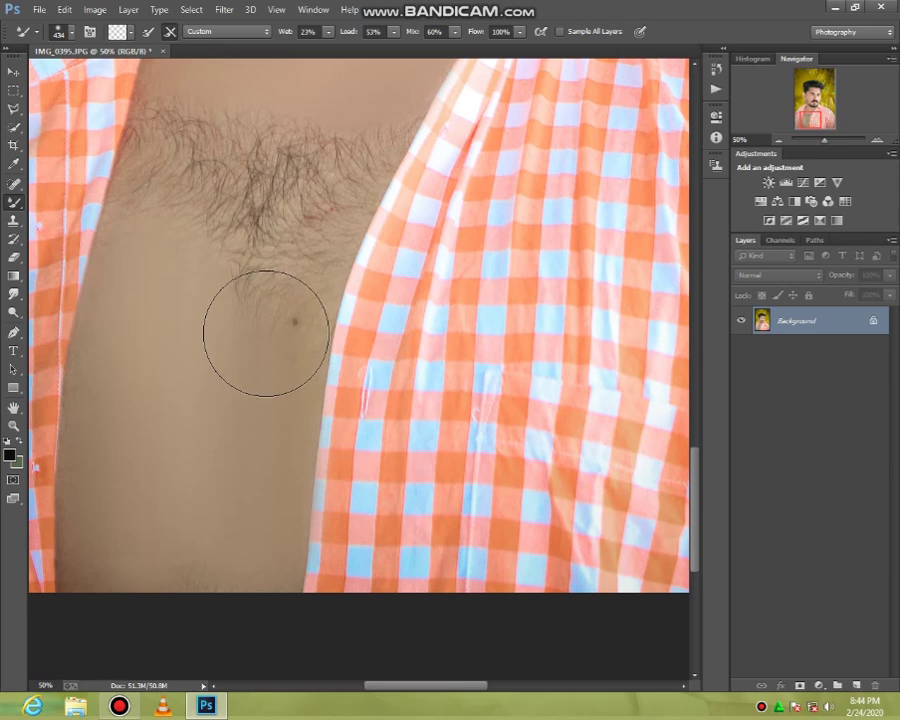
scroll(205, 350, up, 1)
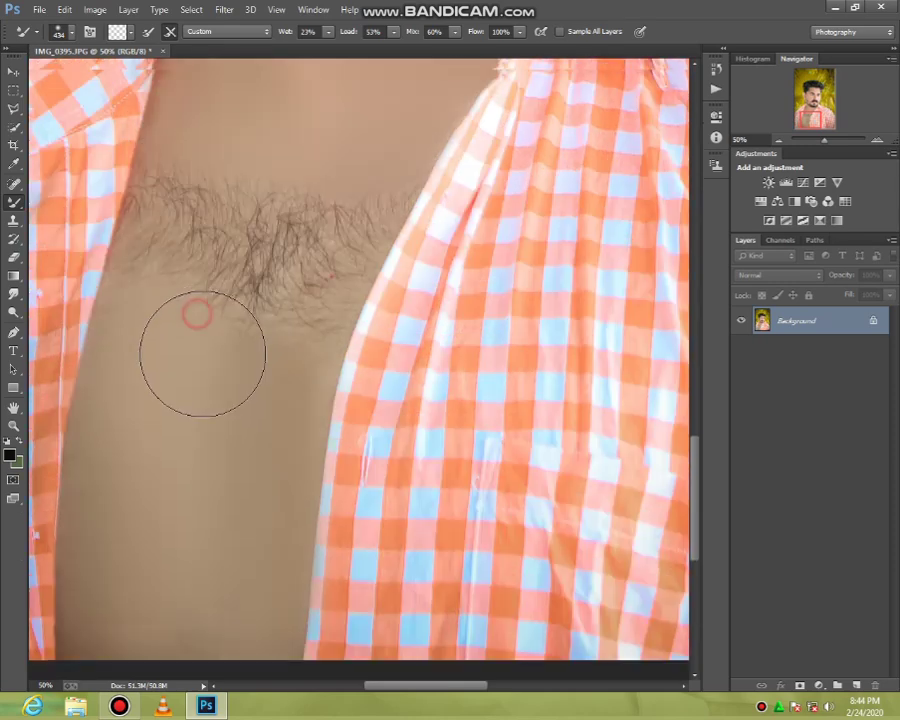
scroll(220, 330, up, 3)
scroll(255, 320, up, 2)
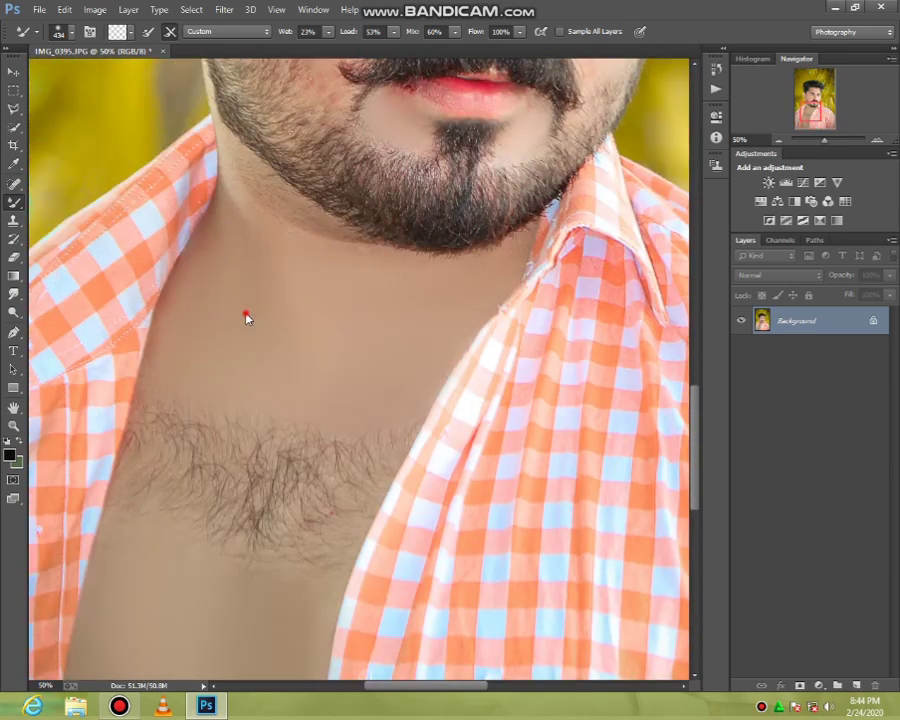
- Shrink the brush to about 181 px and smooth the neck below the beard and the cheek
right_click(239, 310)
drag(385, 343, 370, 343)
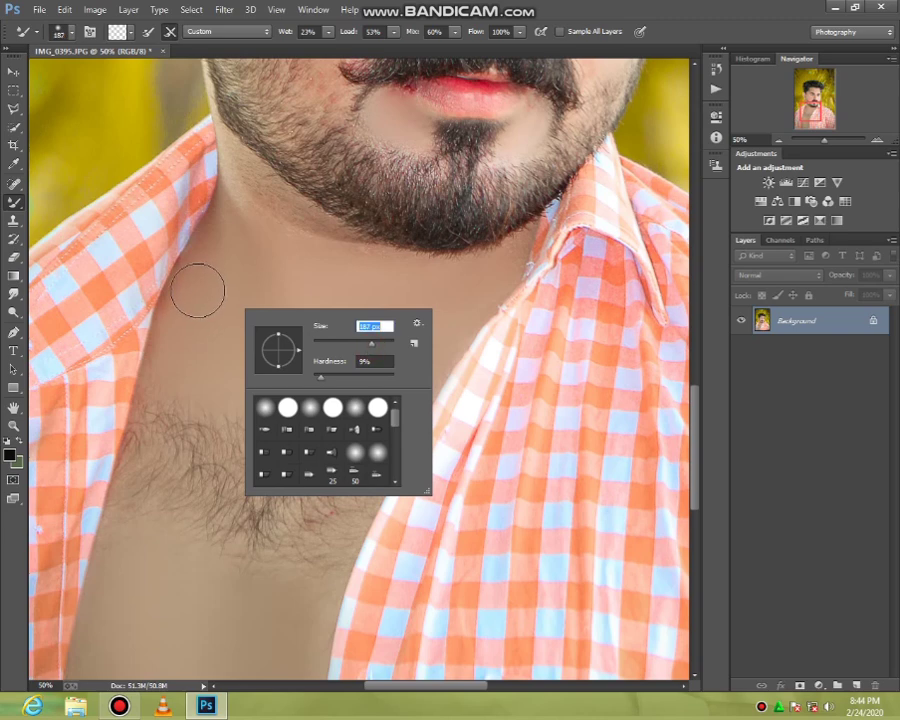
drag(213, 295, 220, 256)
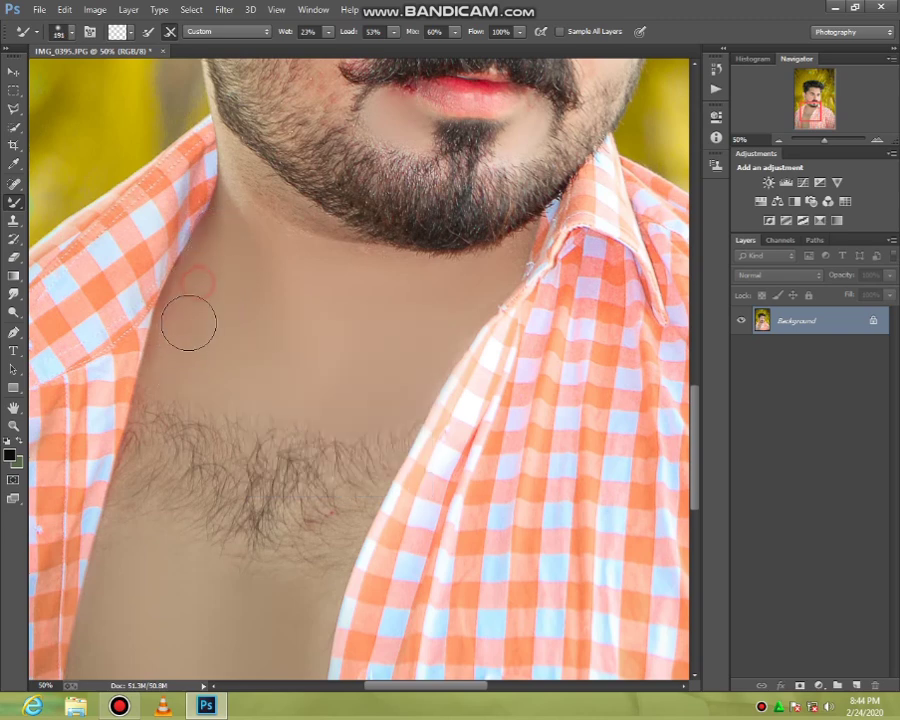
scroll(264, 262, up, 2)
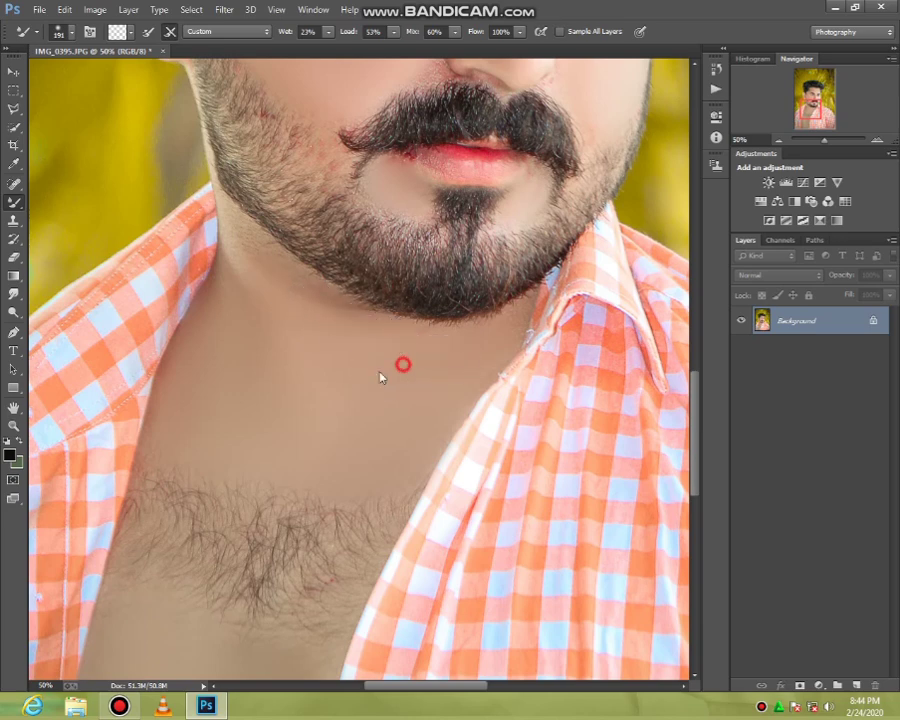
scroll(365, 310, up, 4)
scroll(352, 255, up, 2)
mouse_move(388, 290)
mouse_down()
mouse_move(428, 261)
mouse_move(286, 250)
mouse_up()
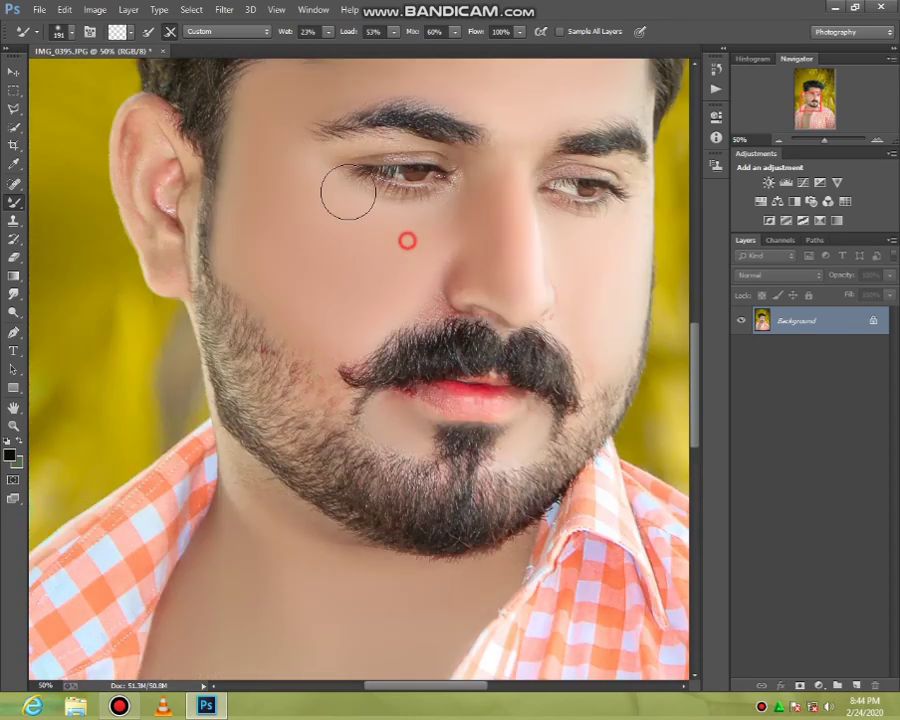
- Resize the brush to about 332 px and dab the forehead skin smooth
right_click(286, 250)
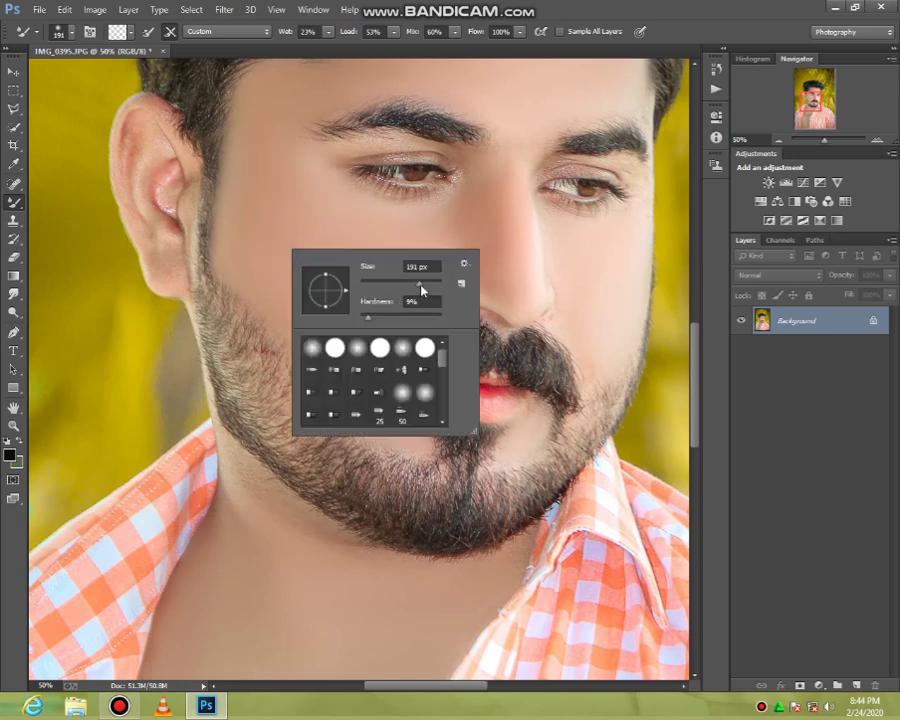
click(282, 220)
scroll(300, 180, up, 5)
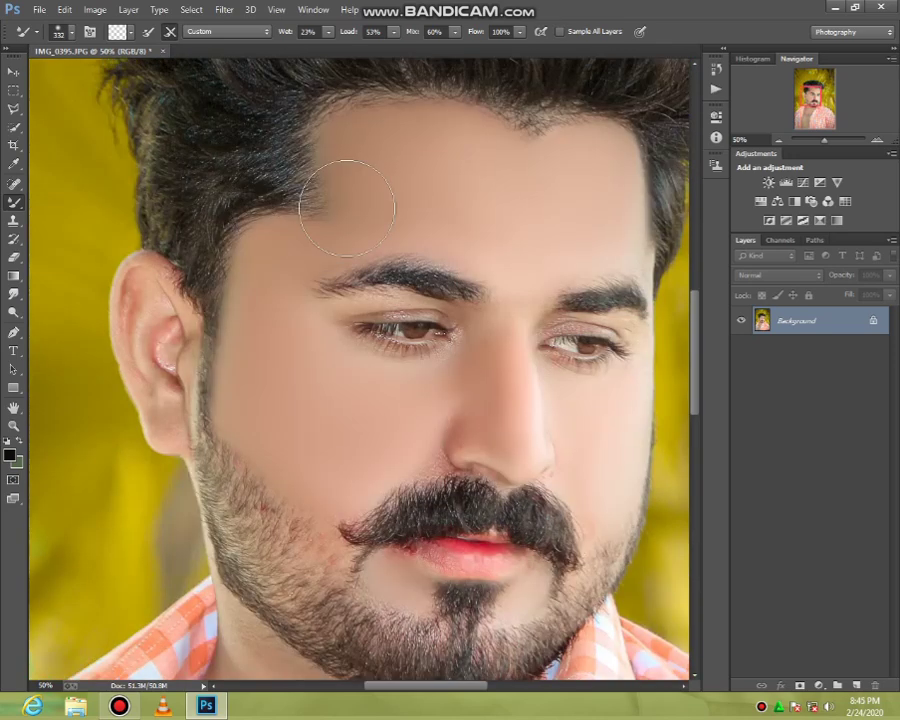
scroll(380, 220, up, 2)
click(408, 236)
drag(437, 234, 460, 238)
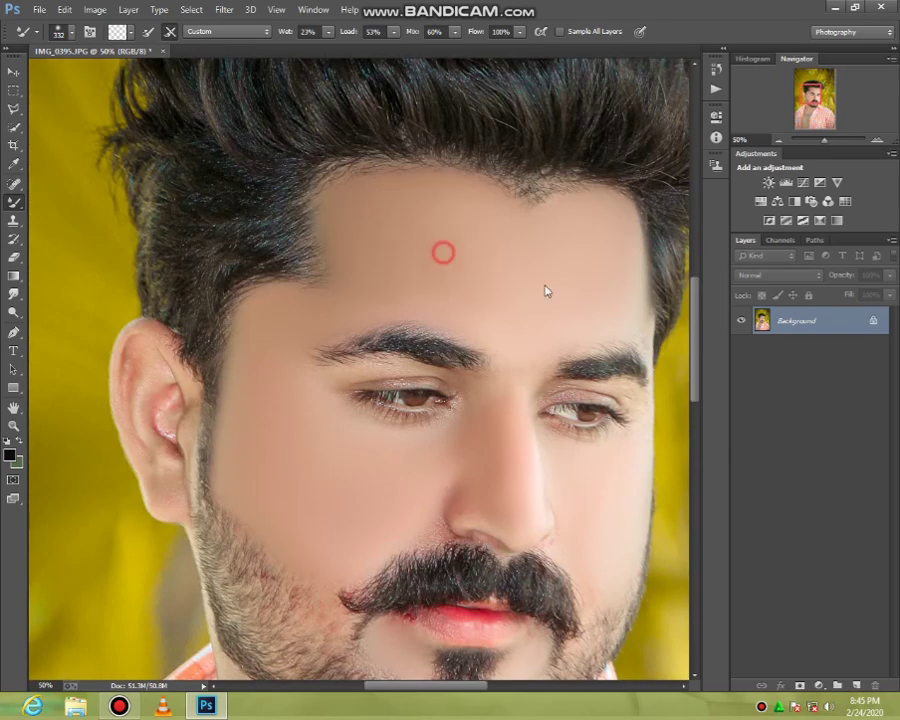
click(545, 275)
scroll(373, 387, down, 2)
scroll(373, 387, down, 2)
- Zoom in on the mouth and nose, then resize the Mixer Brush
click(14, 424)
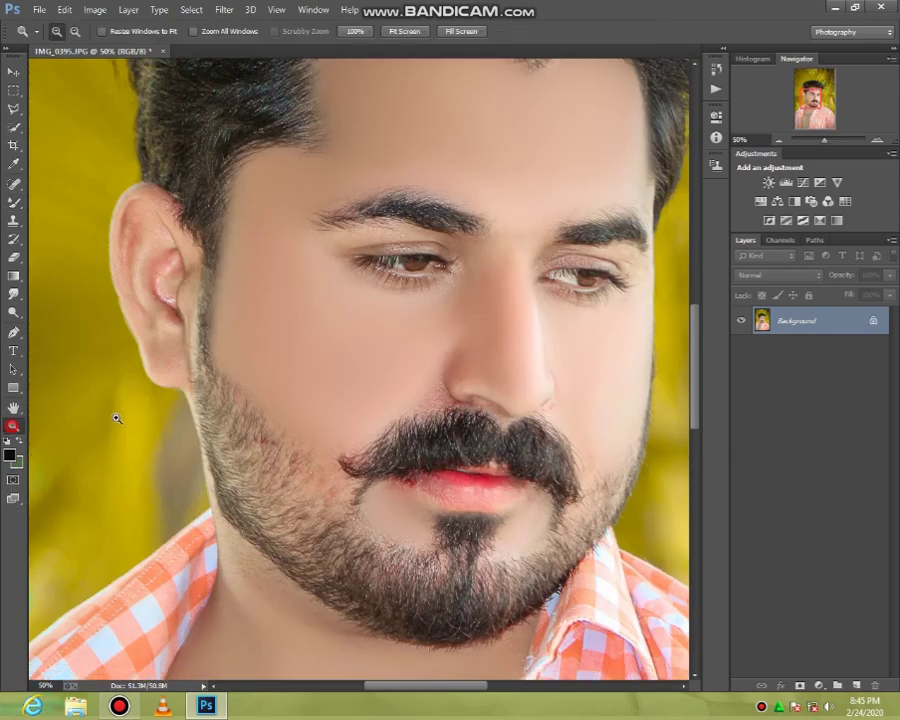
click(408, 412)
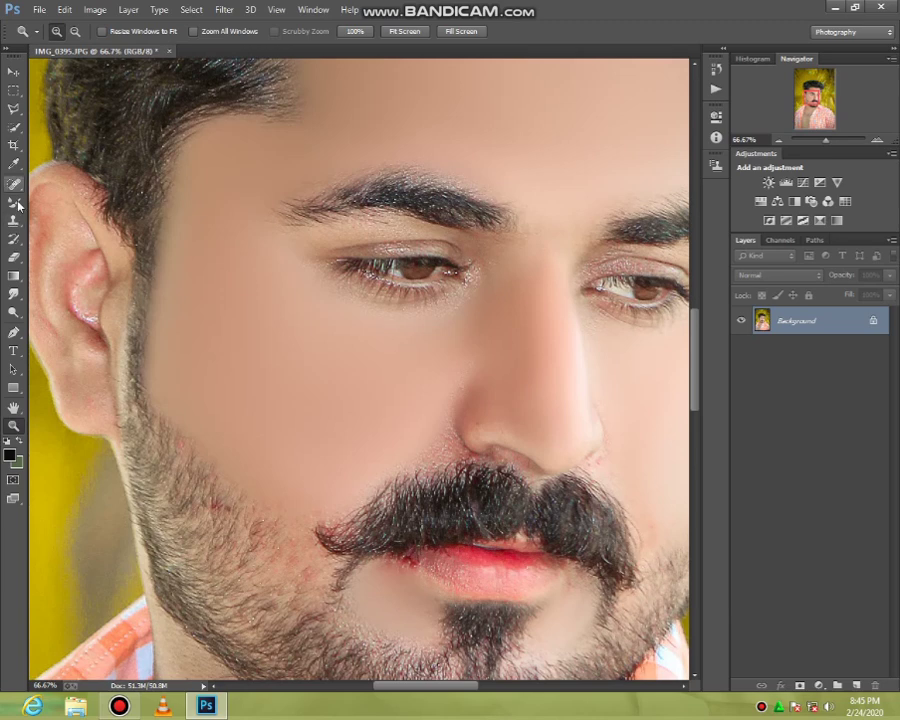
click(18, 205)
right_click(293, 376)
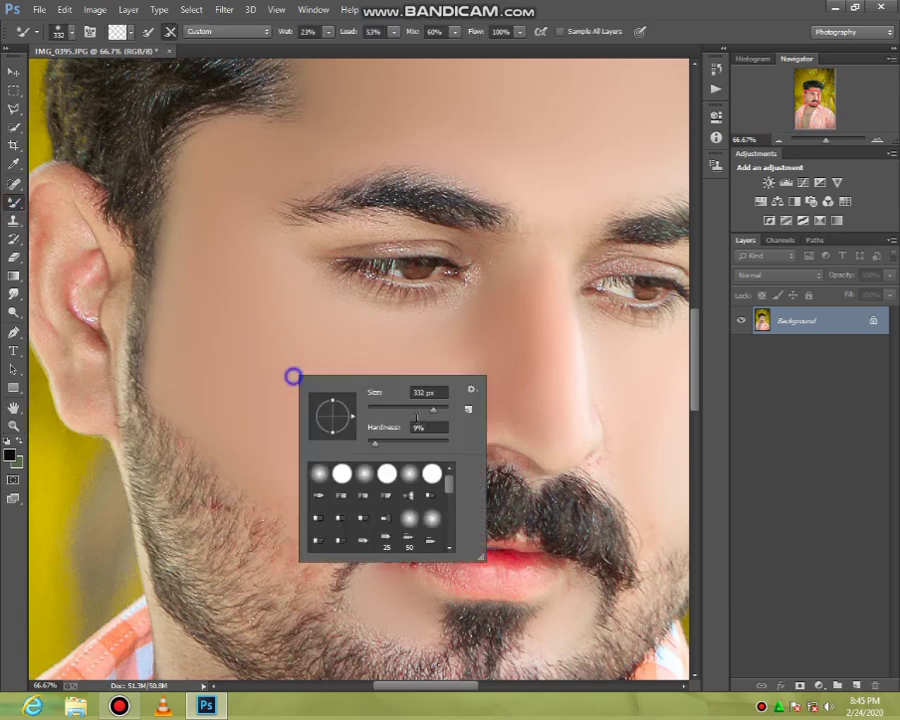
key(Return)
- Blend the skin under the left eye and near the inner eye corner
click(342, 338)
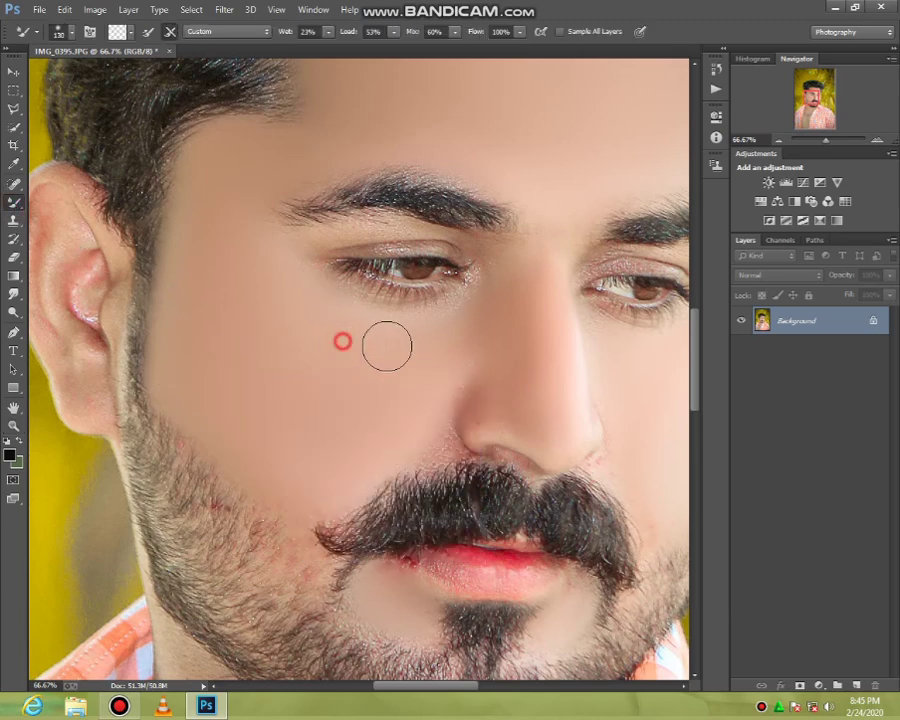
click(414, 328)
click(444, 330)
click(484, 307)
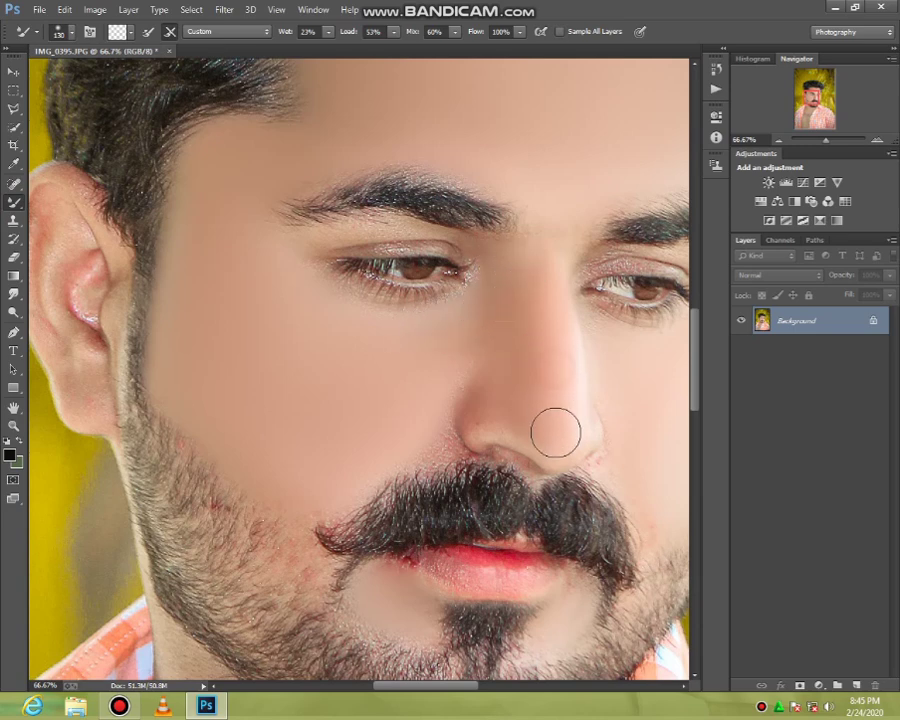
- Smooth the skin down the nose, across the bridge and beside it toward the moustache
drag(554, 392, 554, 345)
mouse_move(550, 294)
mouse_down()
mouse_move(551, 223)
mouse_move(547, 293)
mouse_up()
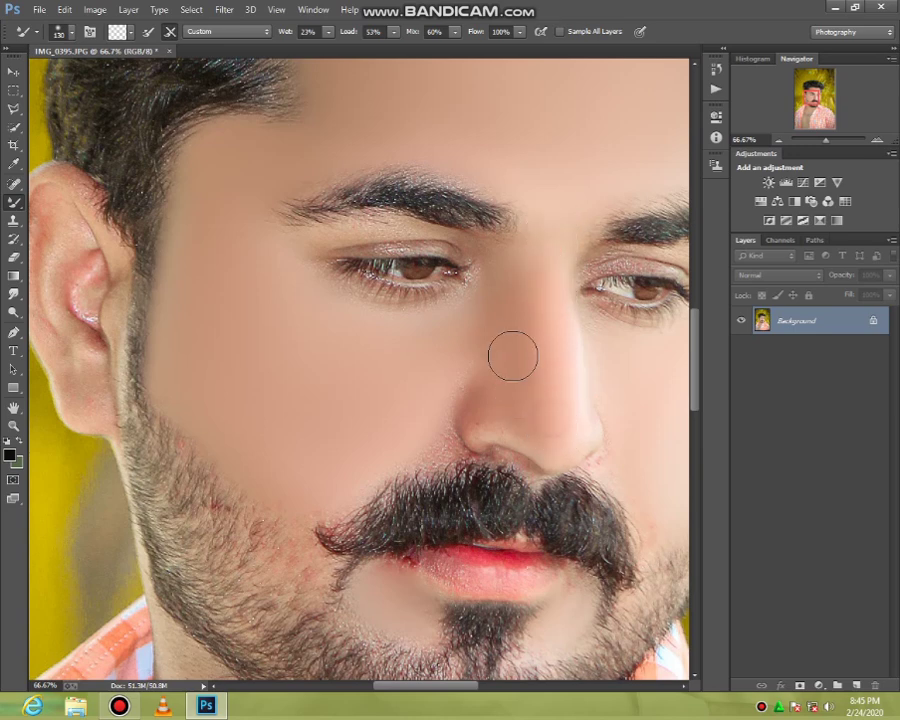
drag(516, 355, 474, 343)
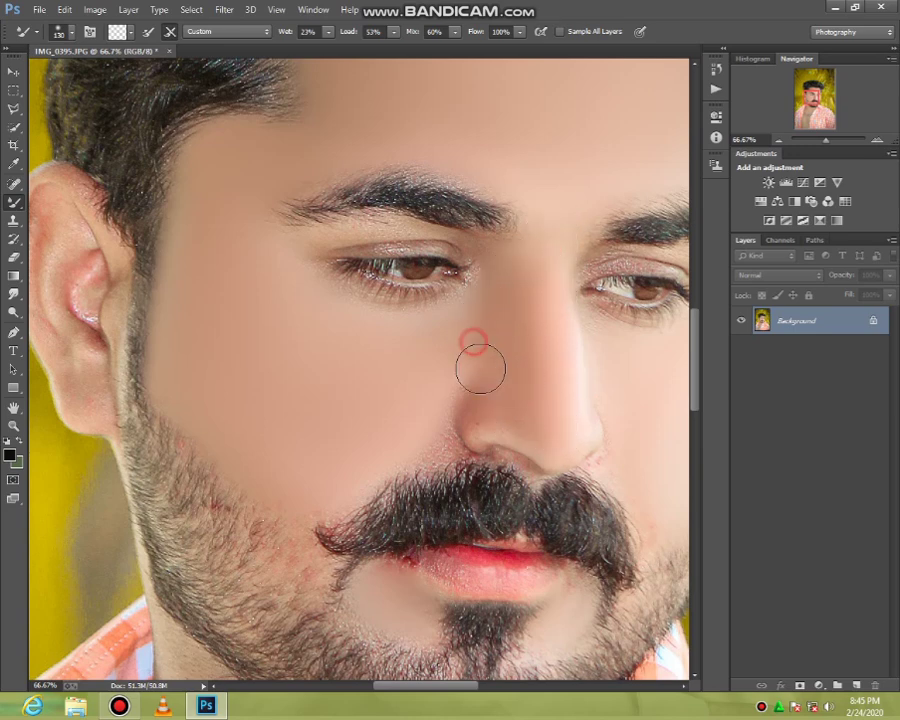
drag(488, 388, 436, 450)
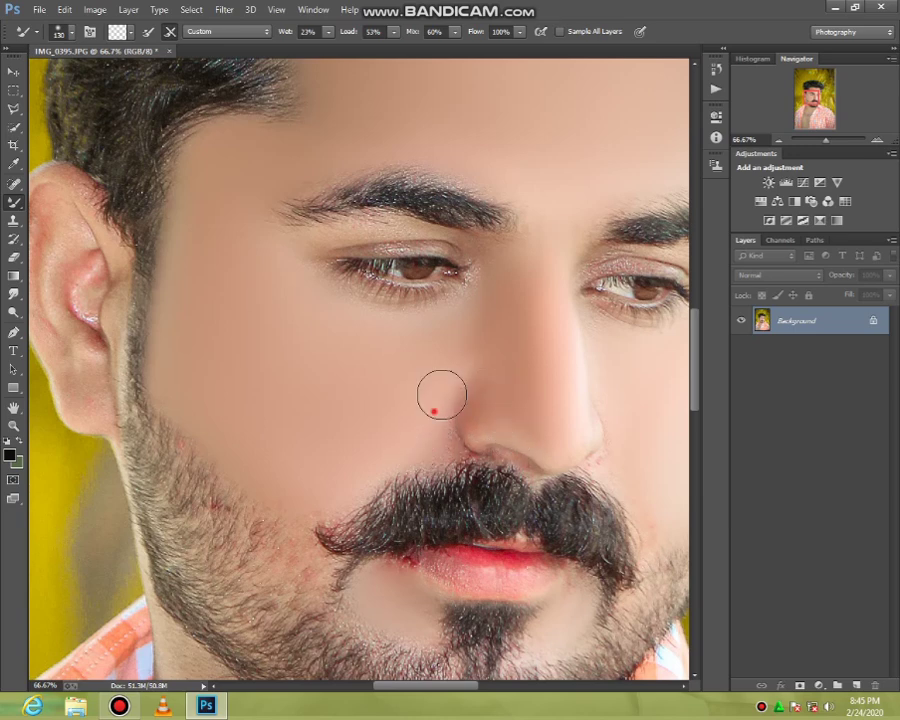
click(520, 404)
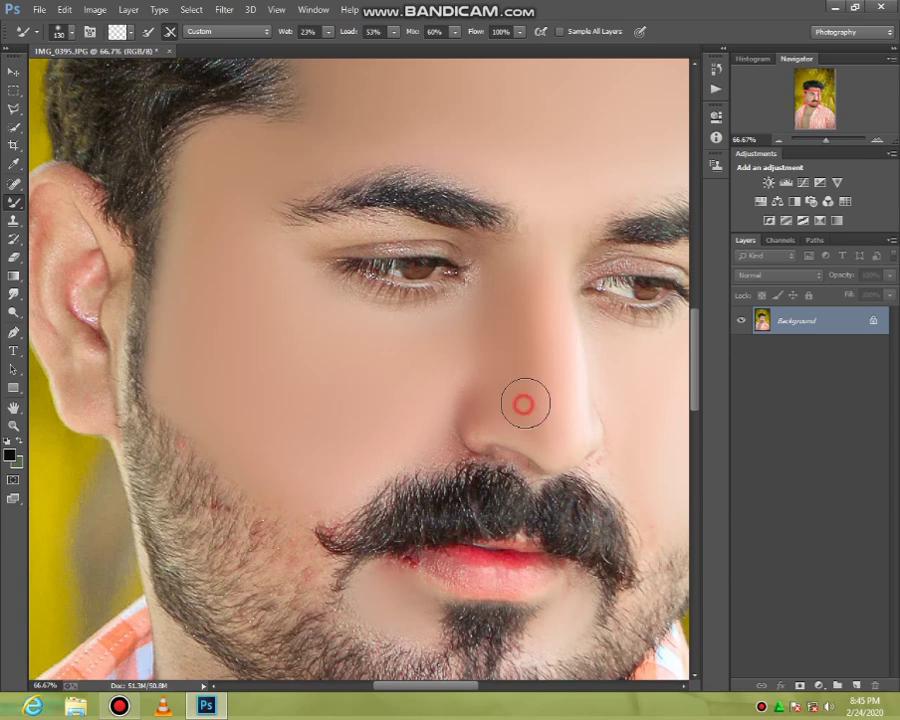
- Shrink the brush and dab the skin beside the nose
scroll(518, 480, down, 3)
right_click(544, 504)
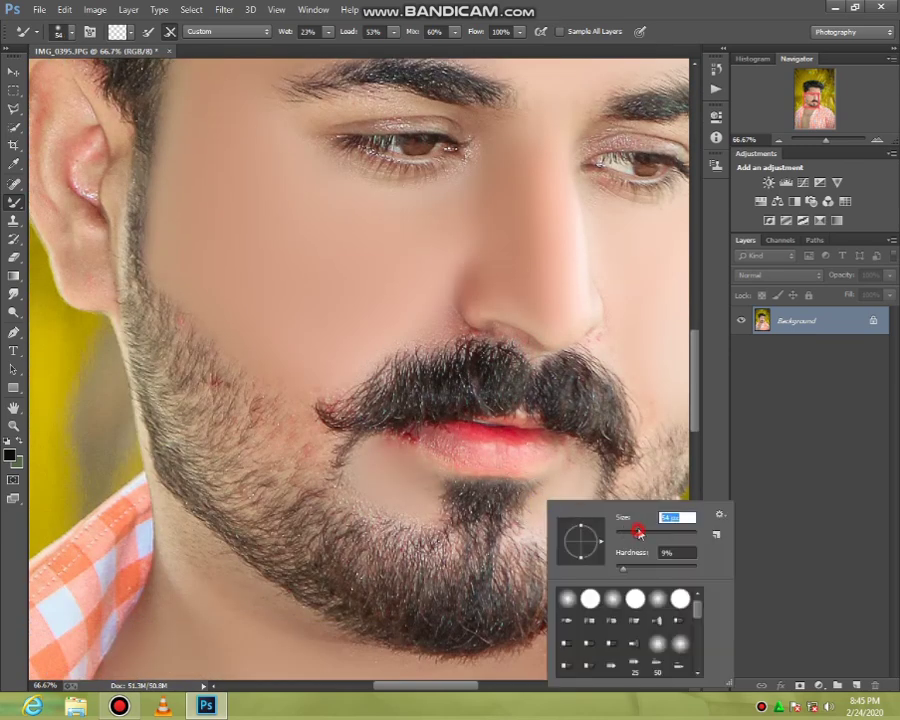
click(485, 451)
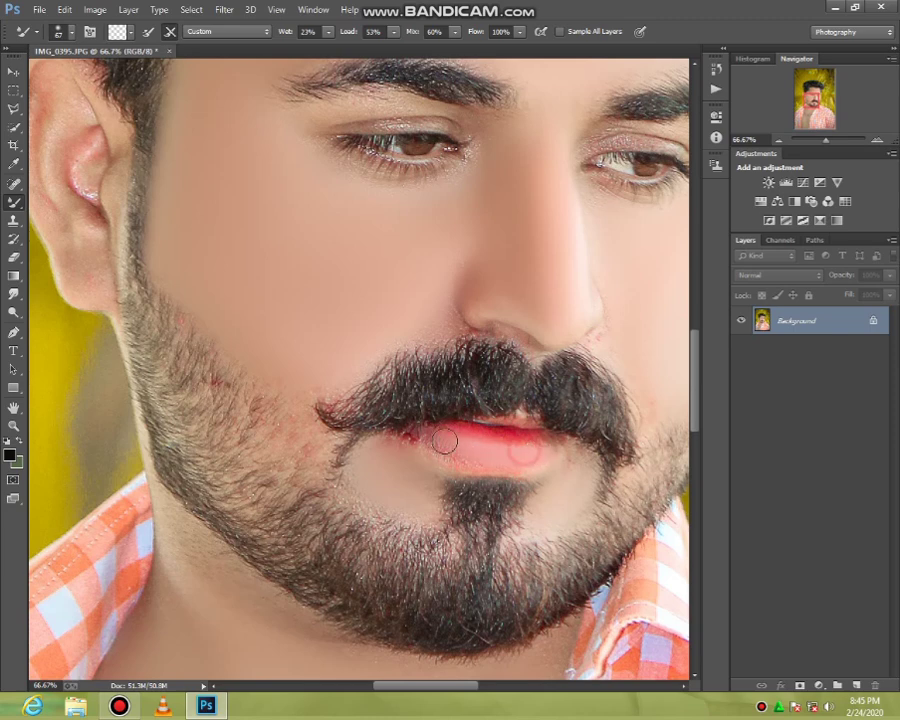
scroll(480, 450, up, 3)
click(631, 431)
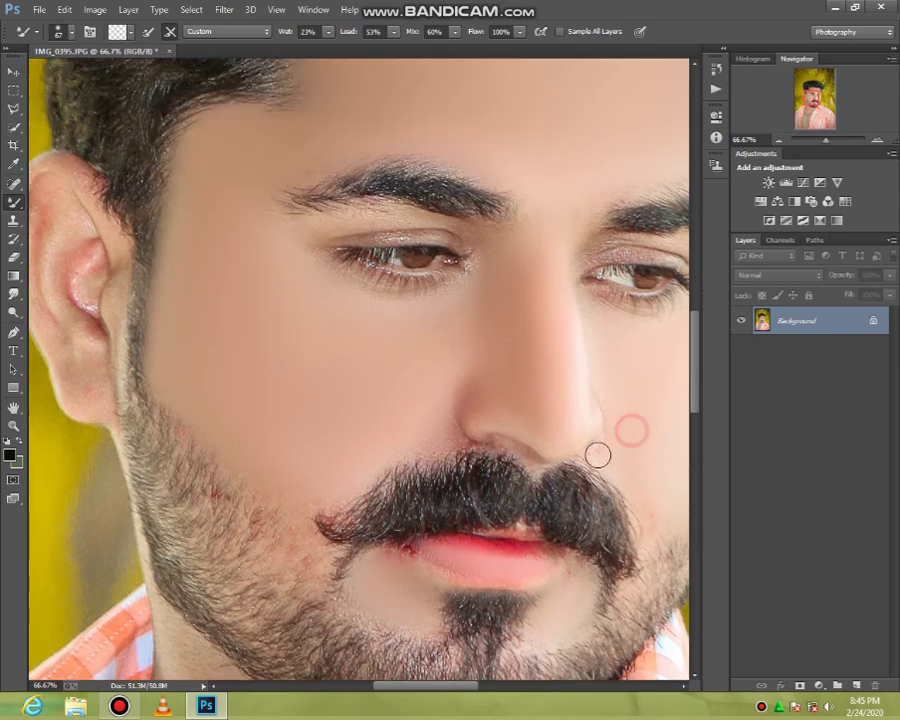
- Smooth the lower ear, earlobe and pink highlight inside the ear
scroll(458, 503, down, 2)
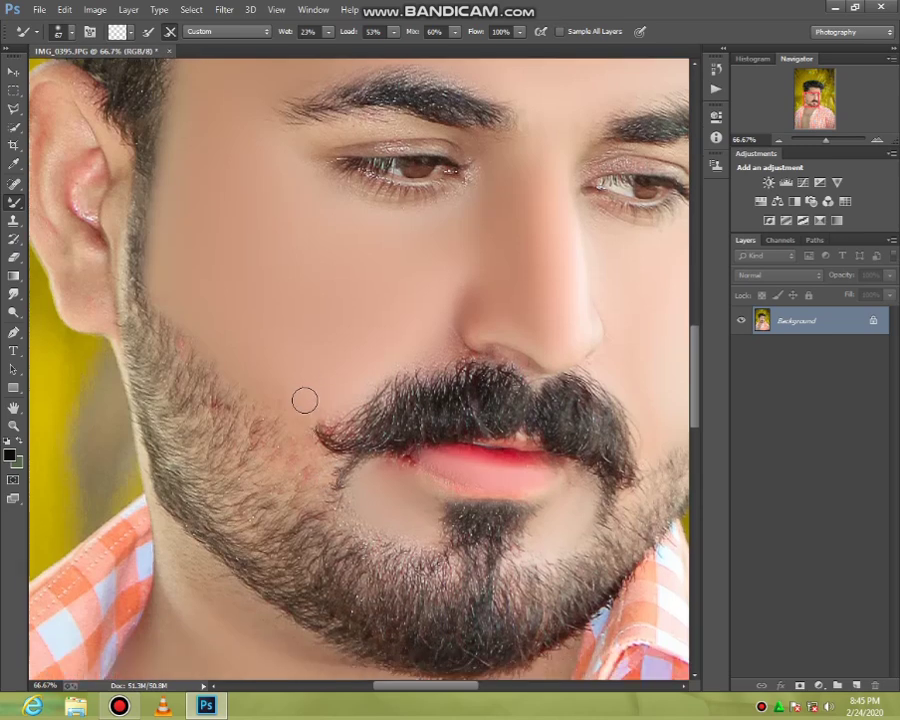
right_click(312, 375)
scroll(214, 278, up, 1)
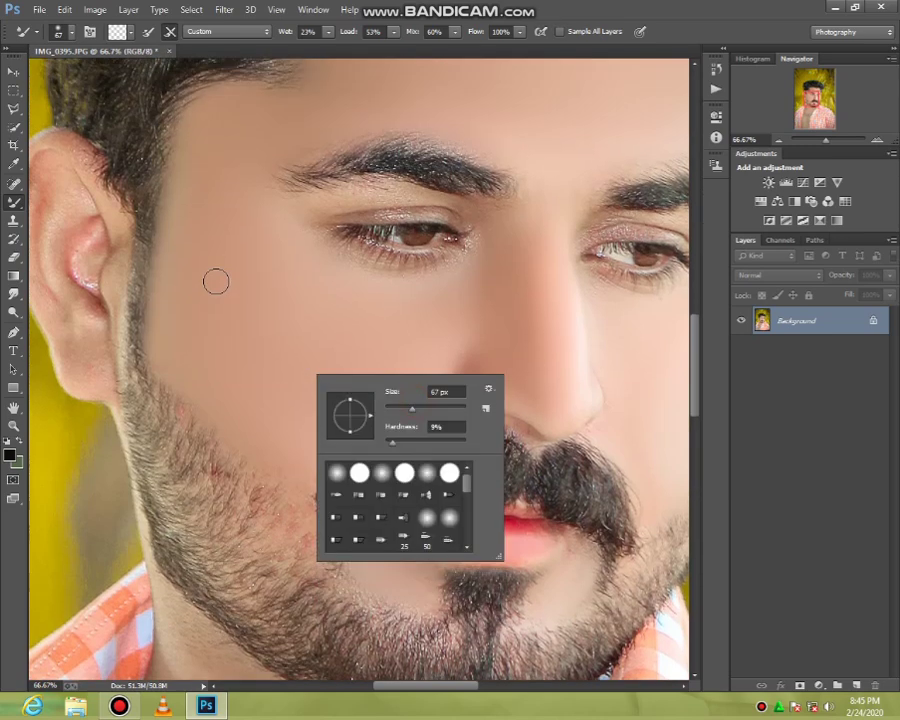
scroll(110, 296, up, 2)
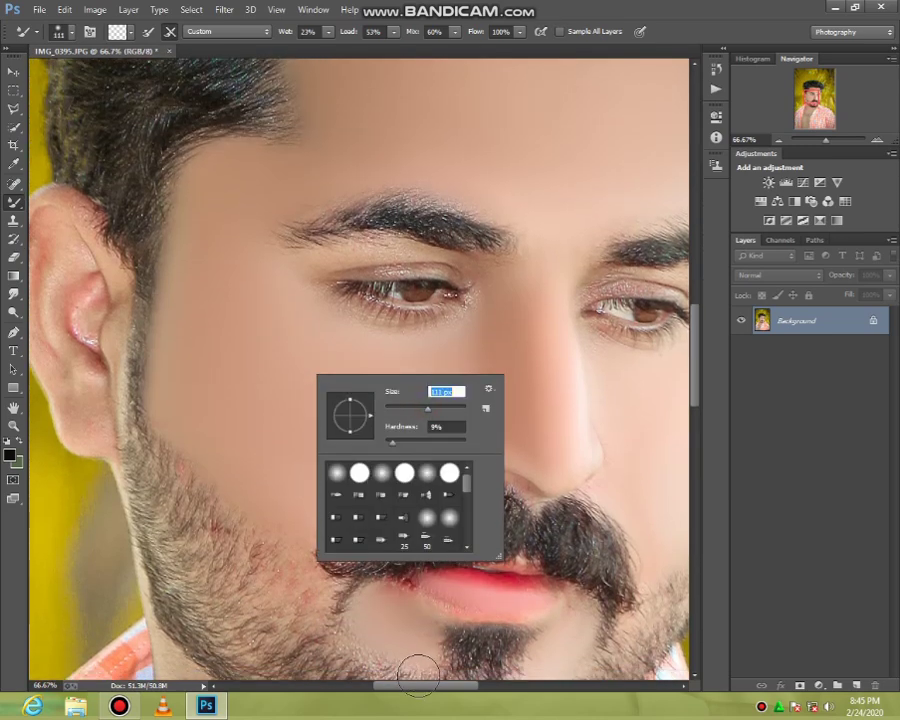
drag(420, 686, 291, 392)
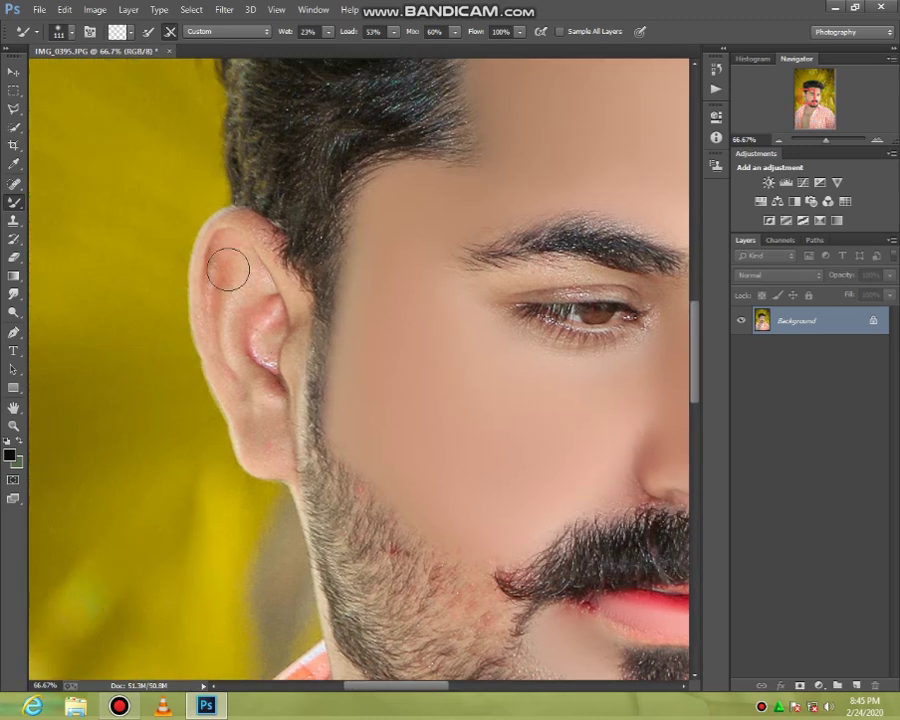
drag(218, 332, 273, 438)
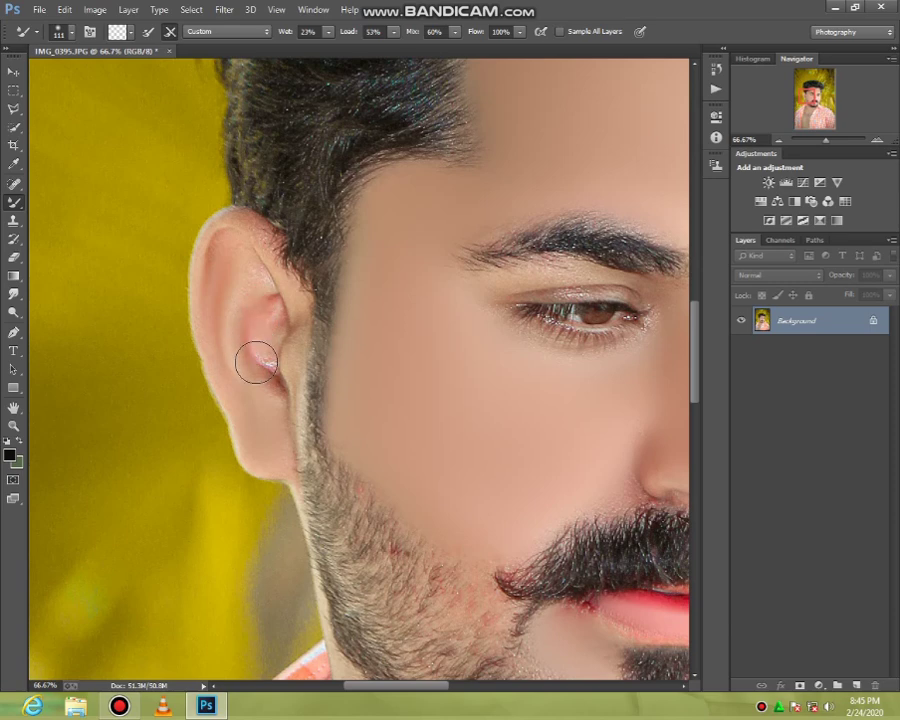
mouse_move(259, 348)
mouse_down()
mouse_move(255, 260)
mouse_move(290, 362)
mouse_up()
- Smooth the neck skin under the beard
scroll(368, 614, down, 2)
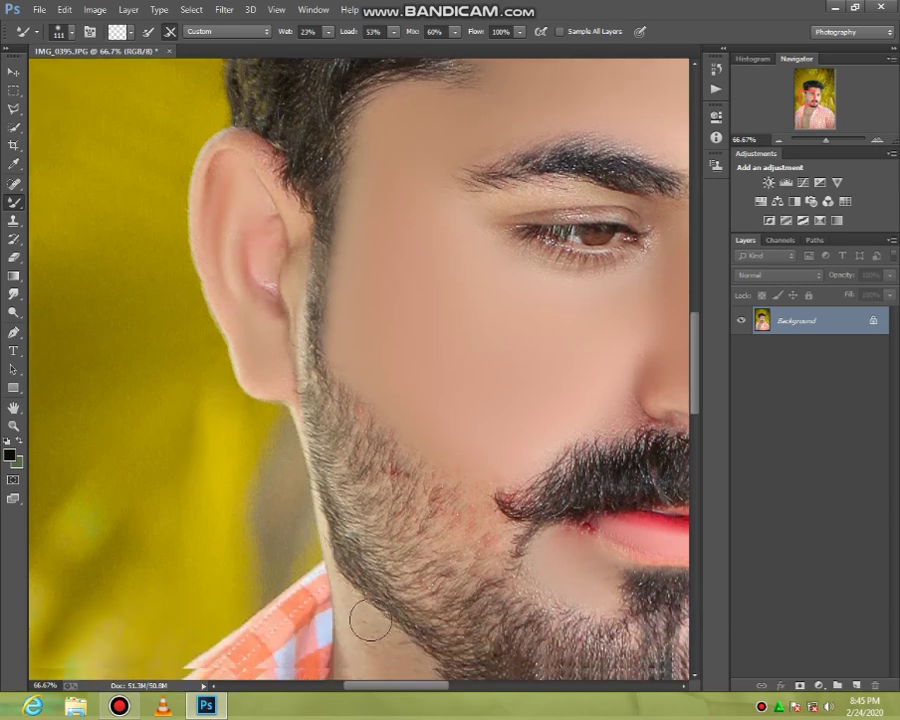
scroll(400, 584, down, 5)
scroll(380, 468, down, 2)
mouse_move(380, 452)
mouse_down()
mouse_move(396, 466)
mouse_move(354, 472)
mouse_up()
click(350, 518)
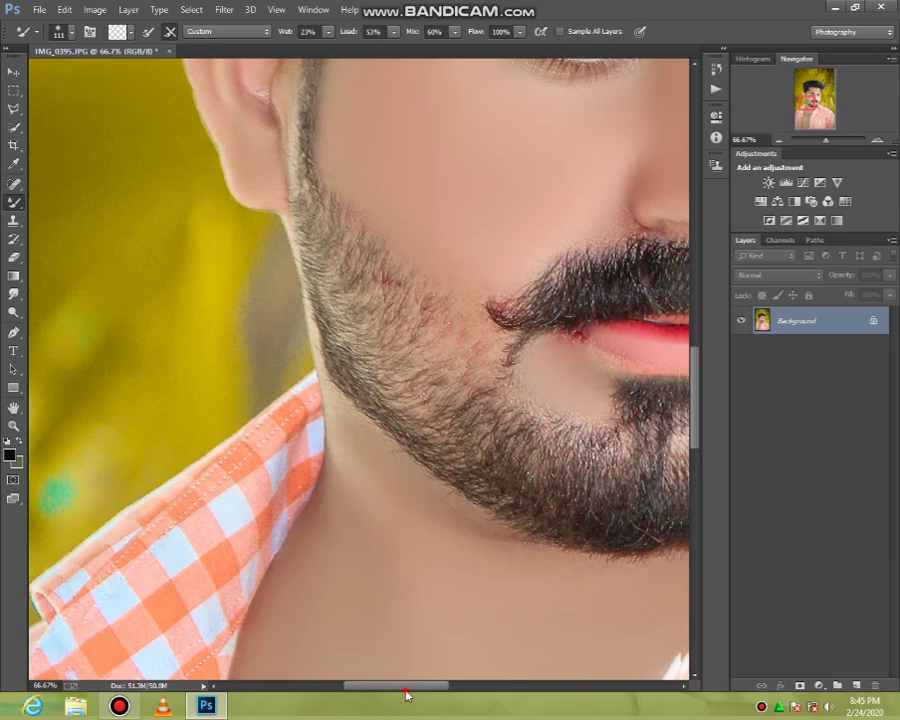
- Set the Mixer Brush to 173 px and blend the cheek skin beside the nose
scroll(450, 520, right, 5)
scroll(520, 400, up, 3)
scroll(520, 388, up, 2)
right_click(520, 388)
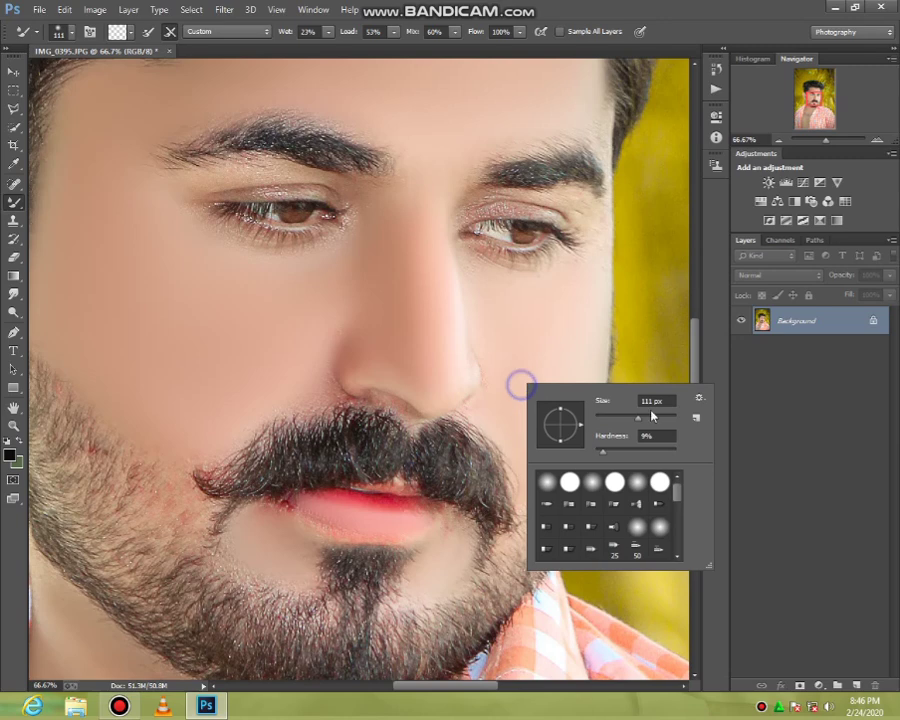
text(173)
click(559, 313)
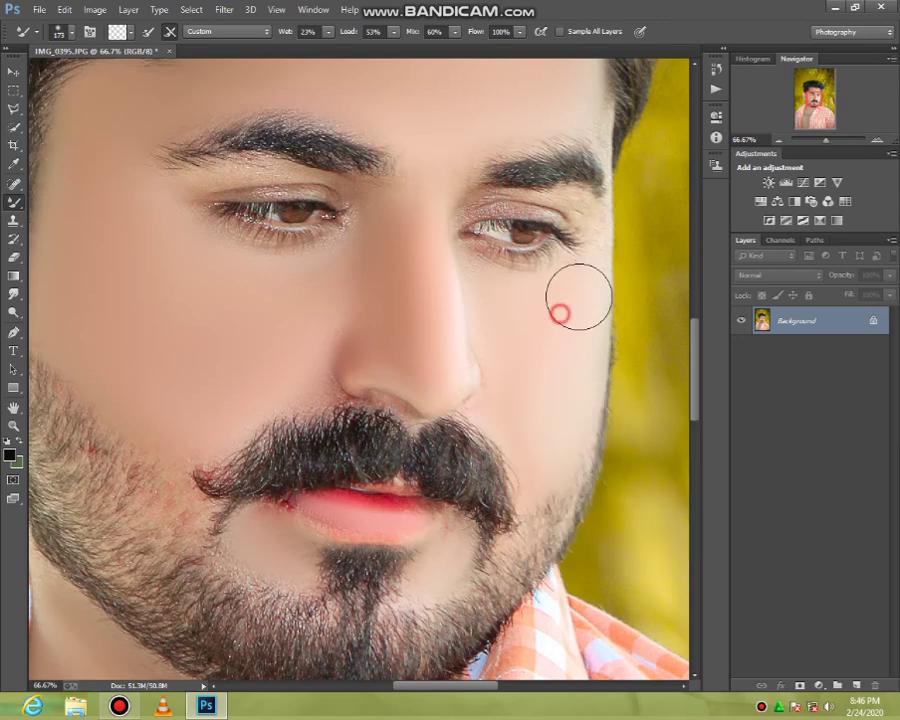
click(540, 364)
click(525, 413)
- Reduce the brush size and dab the nose skin smooth
right_click(507, 326)
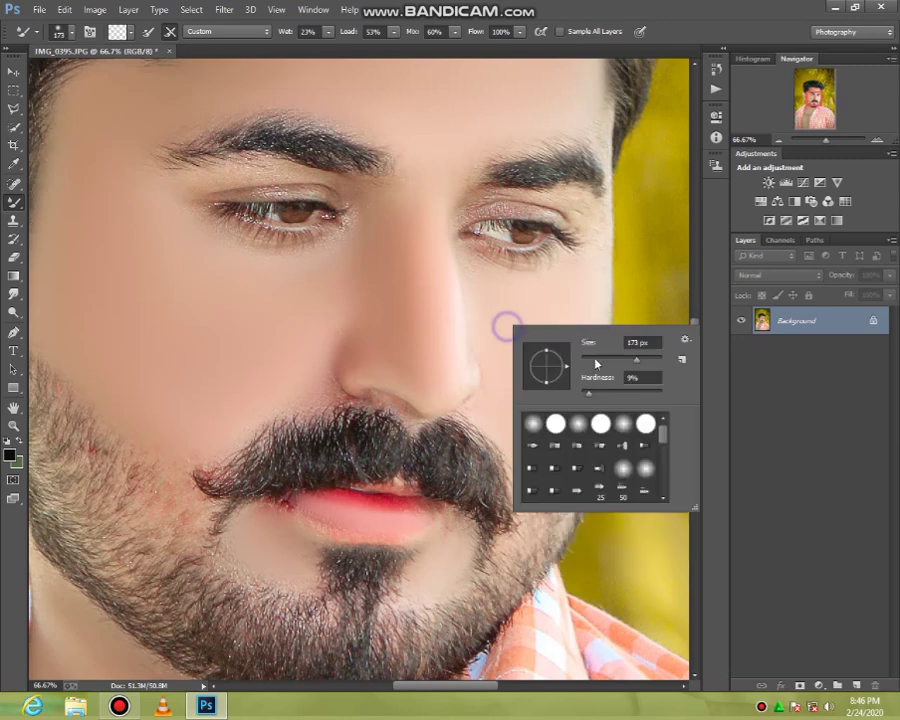
drag(622, 360, 587, 353)
click(474, 300)
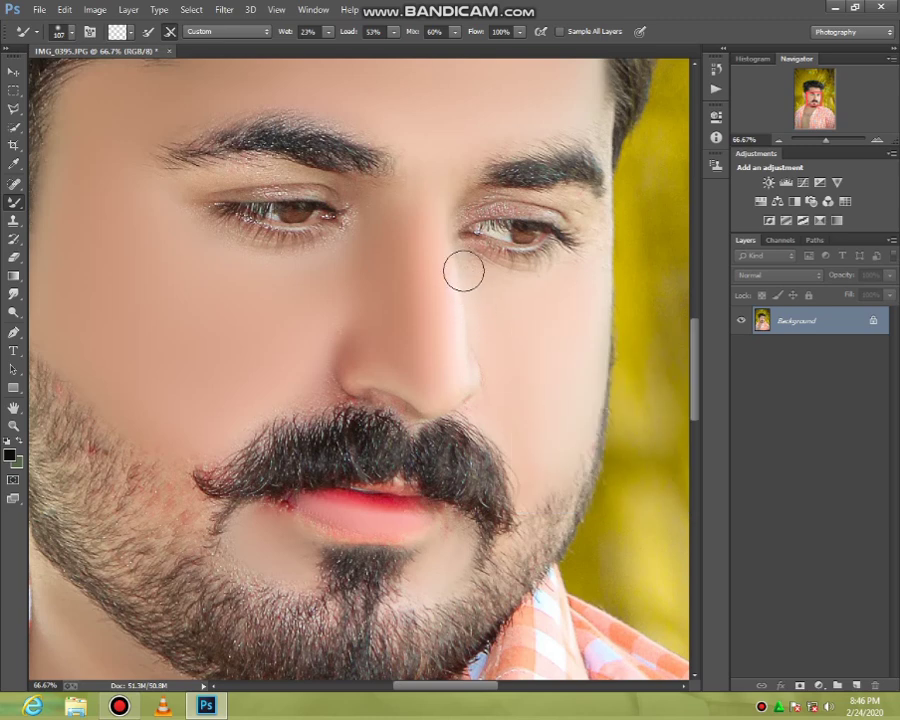
click(462, 267)
click(467, 307)
- Dab across the forehead skin to blend it into an even tone
click(452, 356)
scroll(540, 300, up, 3)
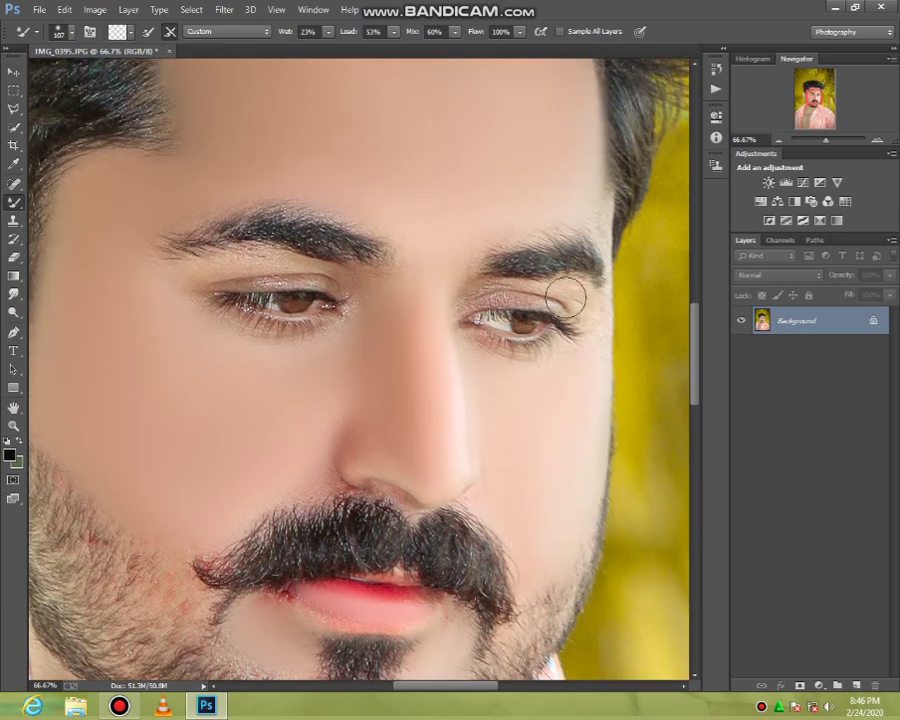
scroll(540, 250, up, 2)
click(573, 253)
click(563, 263)
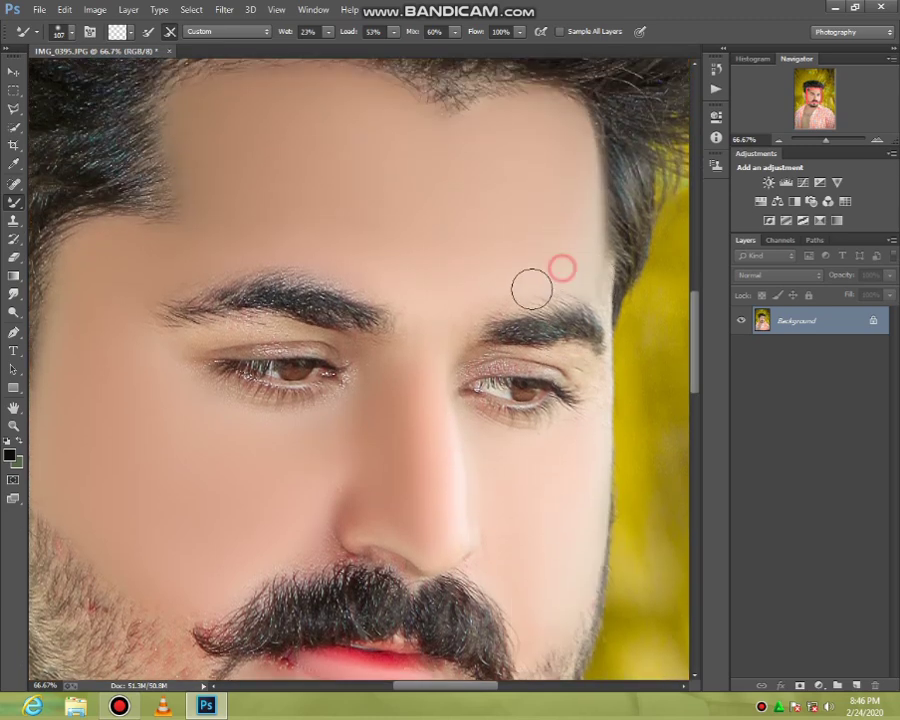
click(494, 293)
click(13, 425)
- Fit the photo, zoom in on the face, and enlarge the Mixer Brush
right_click(182, 372)
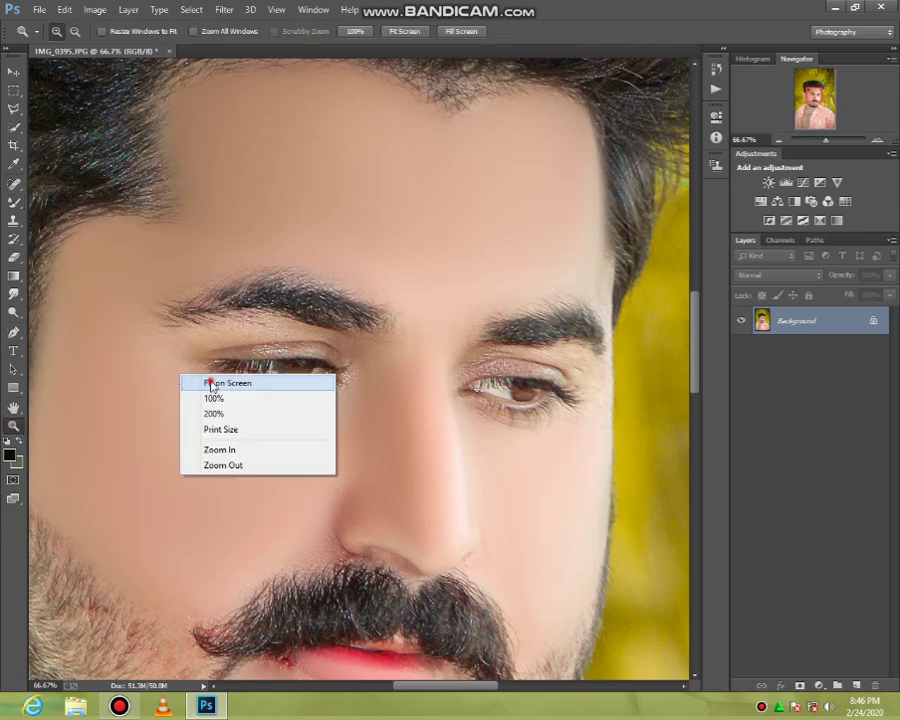
click(212, 380)
click(367, 292)
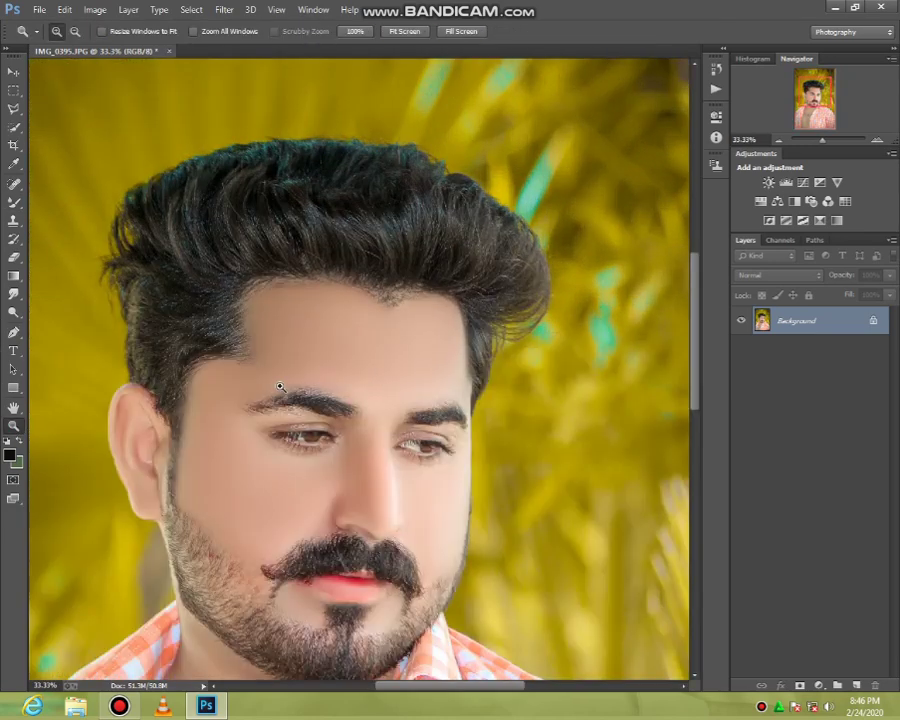
click(15, 201)
right_click(354, 340)
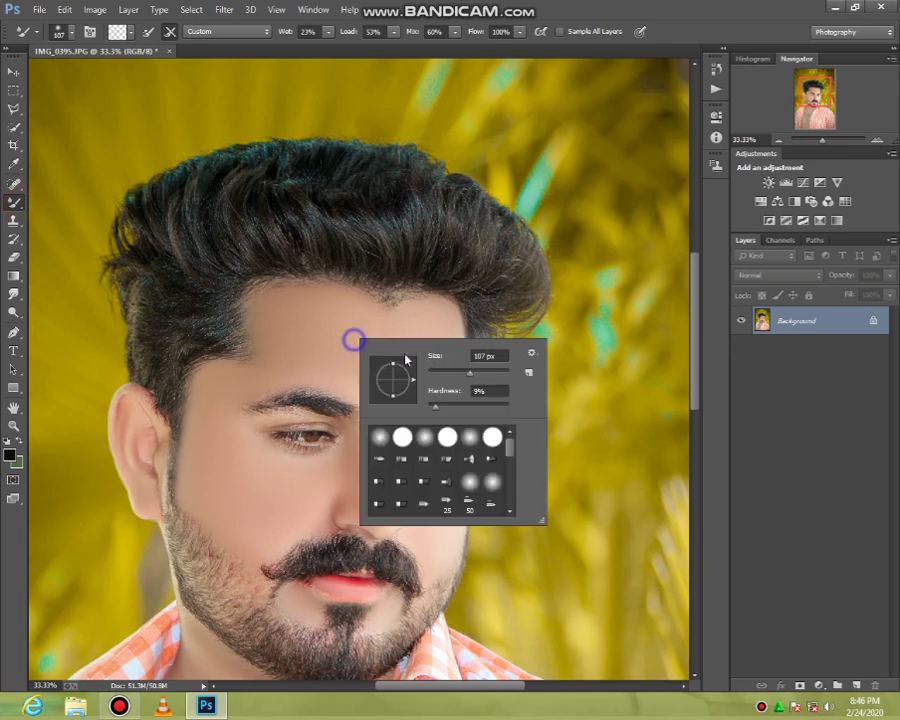
click(494, 374)
key(Return)
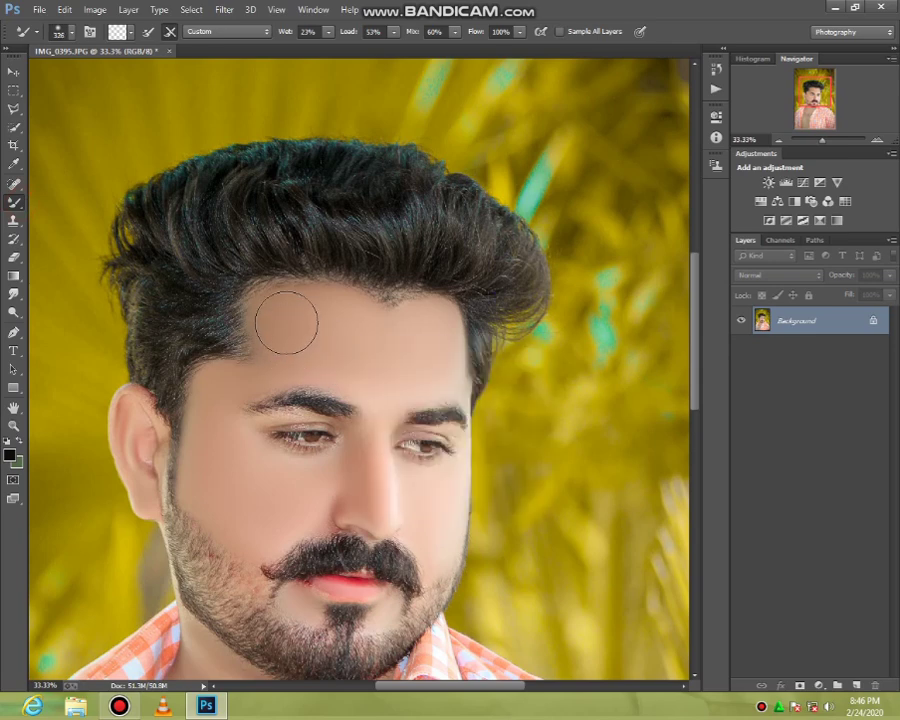
- Smooth the skin on the left cheek and neck
scroll(390, 350, down, 2)
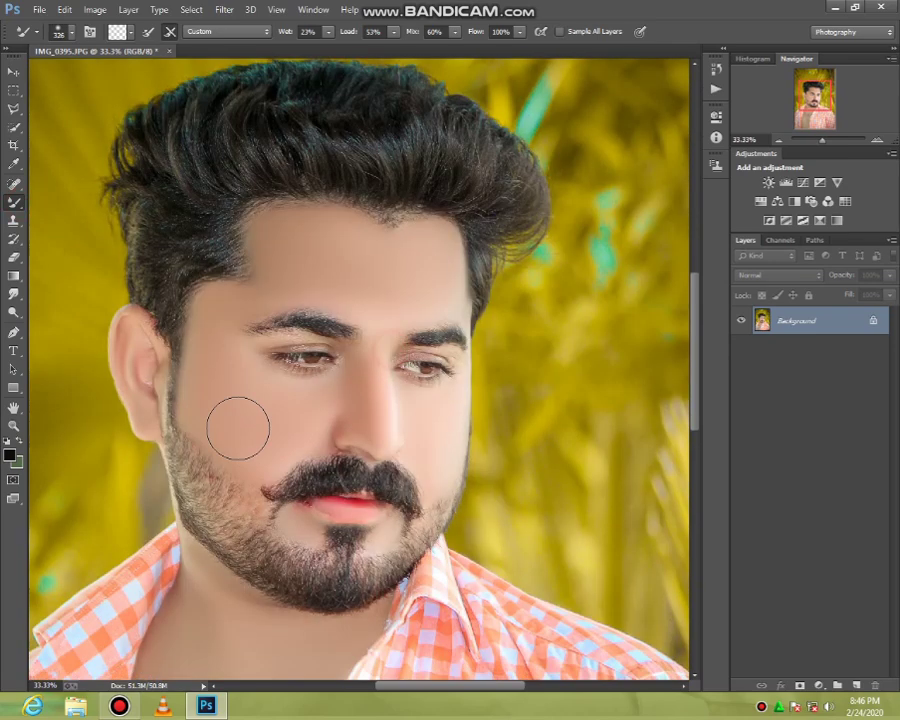
mouse_move(266, 419)
mouse_down()
mouse_move(218, 366)
mouse_move(214, 410)
mouse_move(258, 446)
mouse_up()
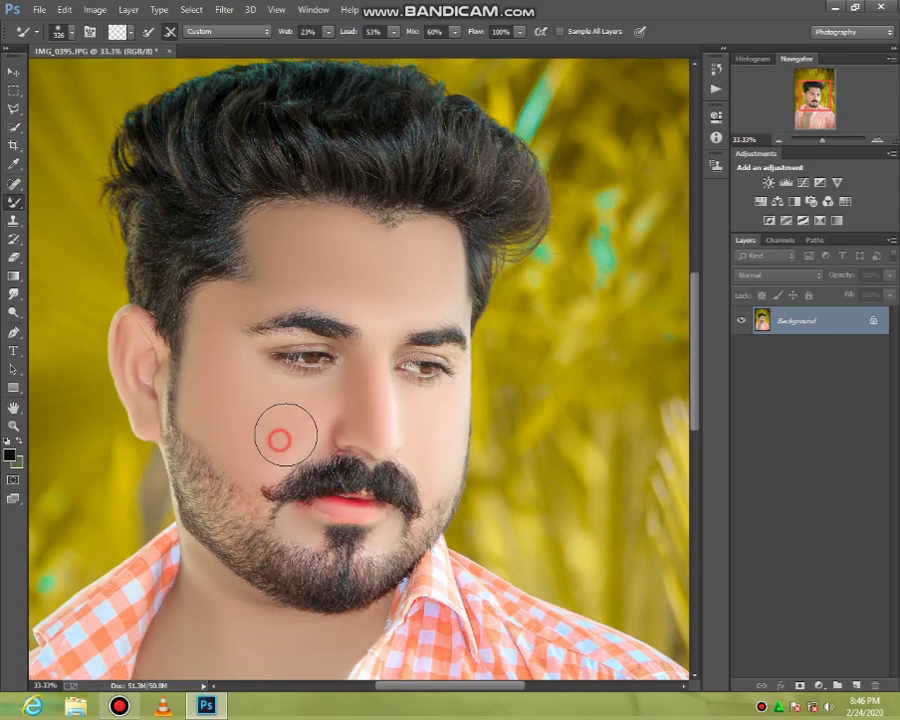
right_click(281, 432)
scroll(240, 500, down, 3)
click(233, 529)
mouse_move(227, 522)
mouse_down()
mouse_move(281, 532)
mouse_move(221, 512)
mouse_up()
click(201, 468)
- Dab over the chest skin down to the bottom of the chest to even it out
scroll(181, 583, down, 3)
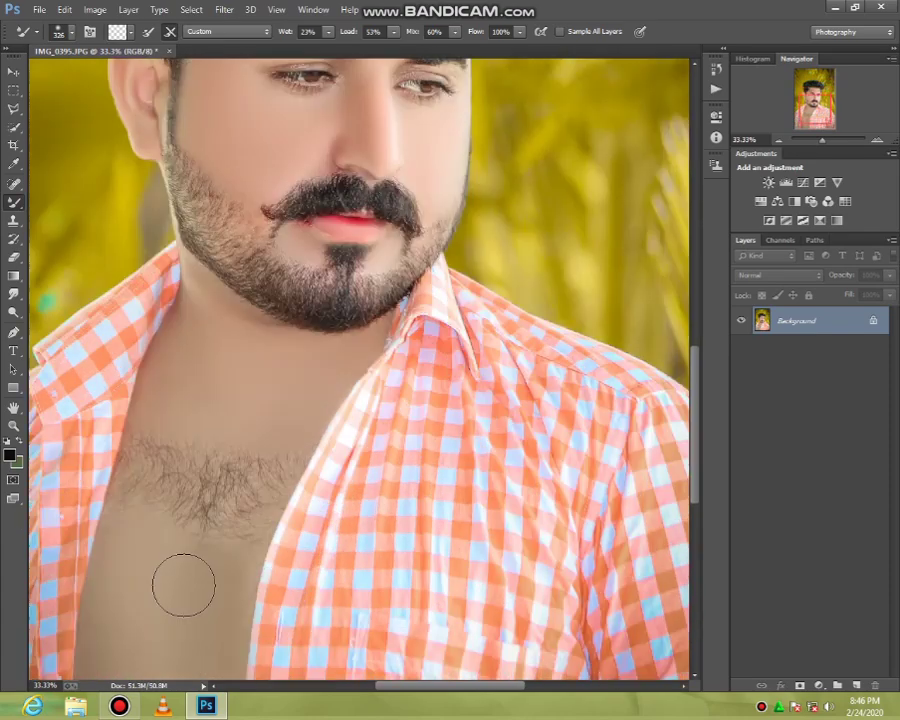
scroll(153, 529, down, 3)
click(145, 458)
click(147, 516)
click(191, 474)
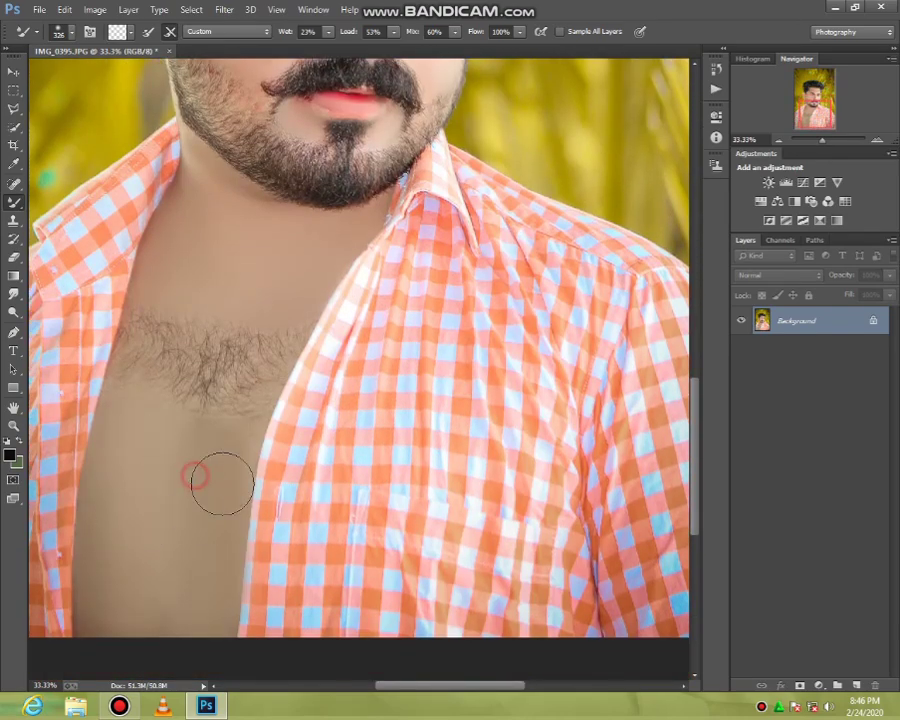
click(229, 472)
click(207, 589)
click(191, 625)
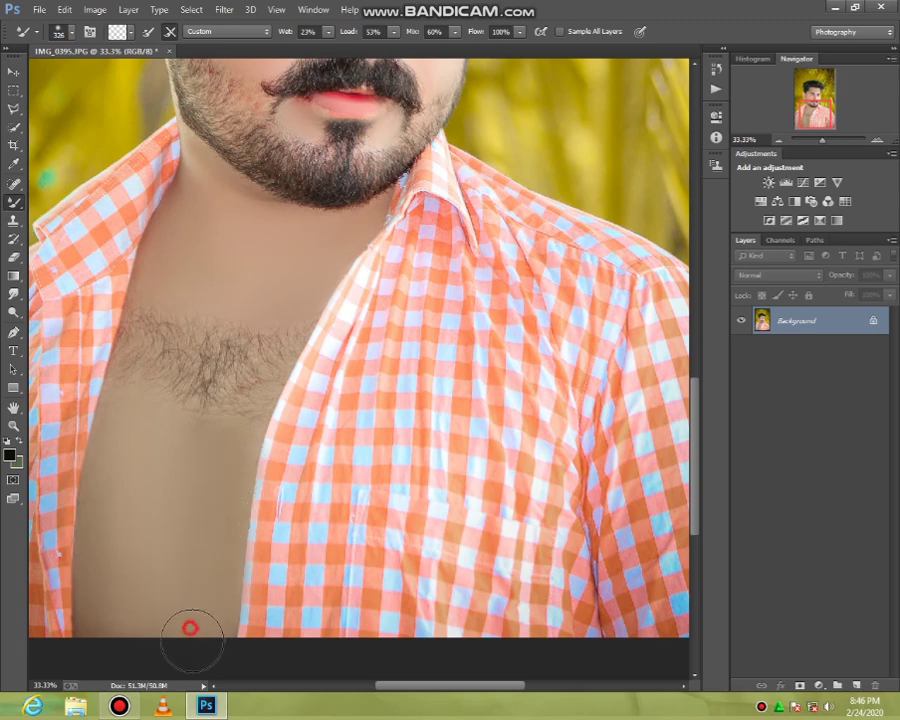
click(141, 605)
click(129, 498)
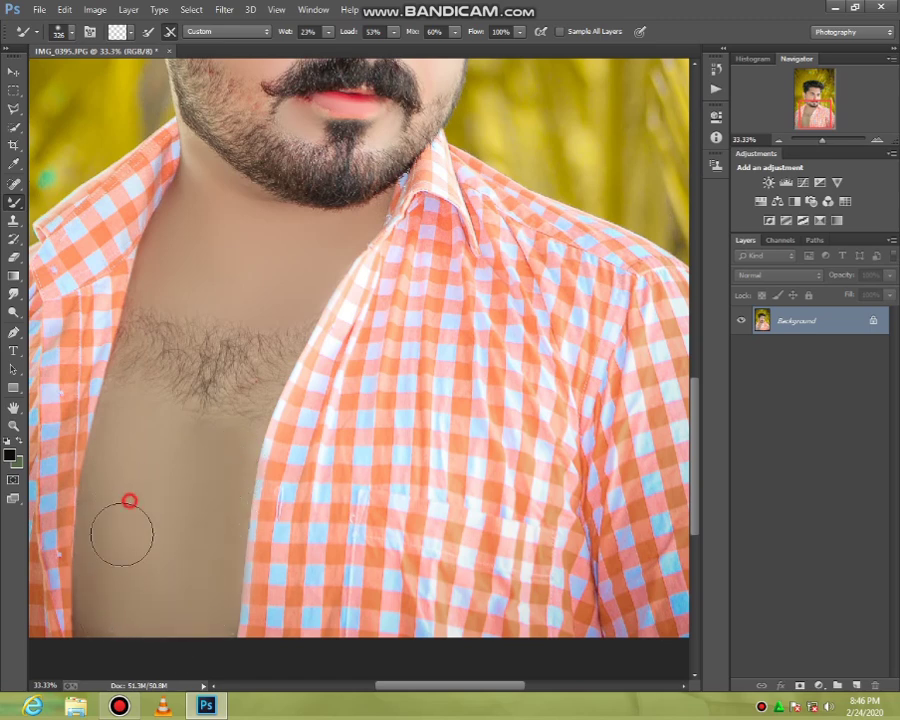
- Fit the whole photo on screen with the Zoom tool
click(13, 425)
right_click(202, 392)
click(244, 398)
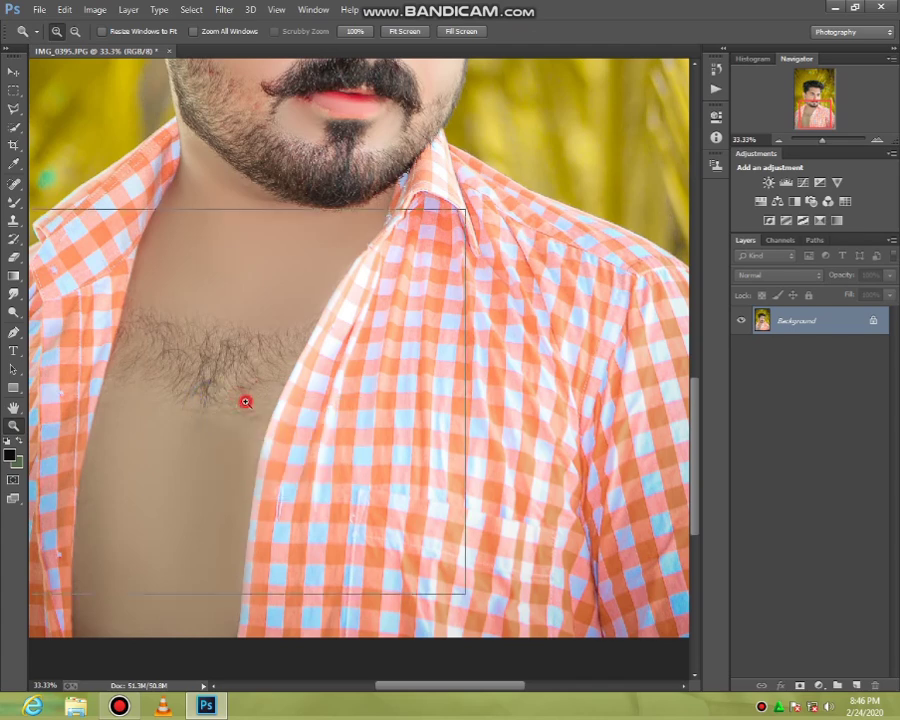
right_click(258, 390)
click(314, 400)
- Duplicate the Background layer and give it a 3 px Inside stroke
drag(823, 333, 855, 686)
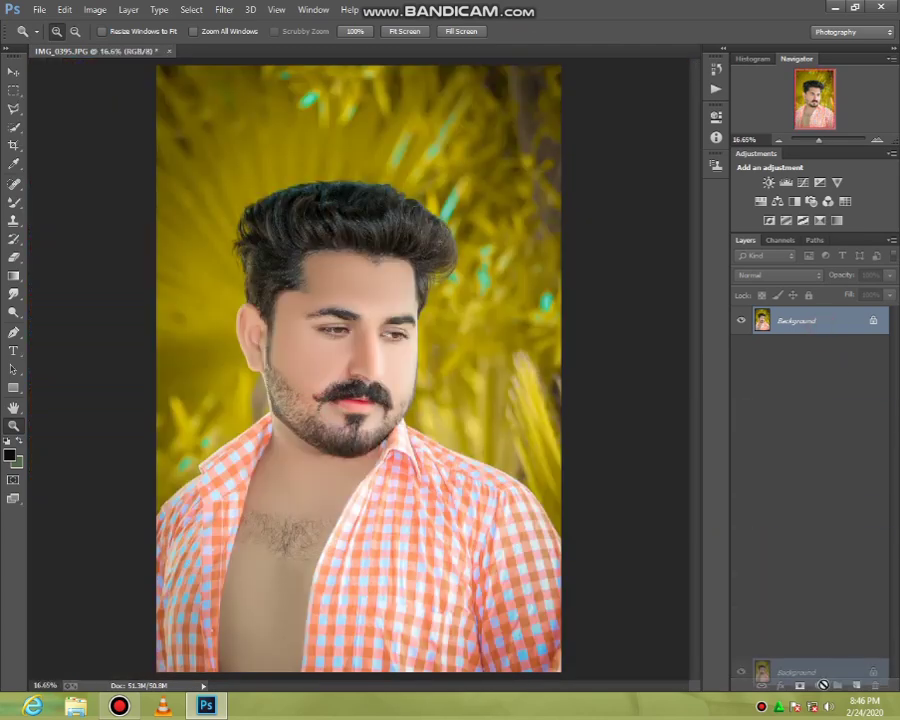
click(781, 686)
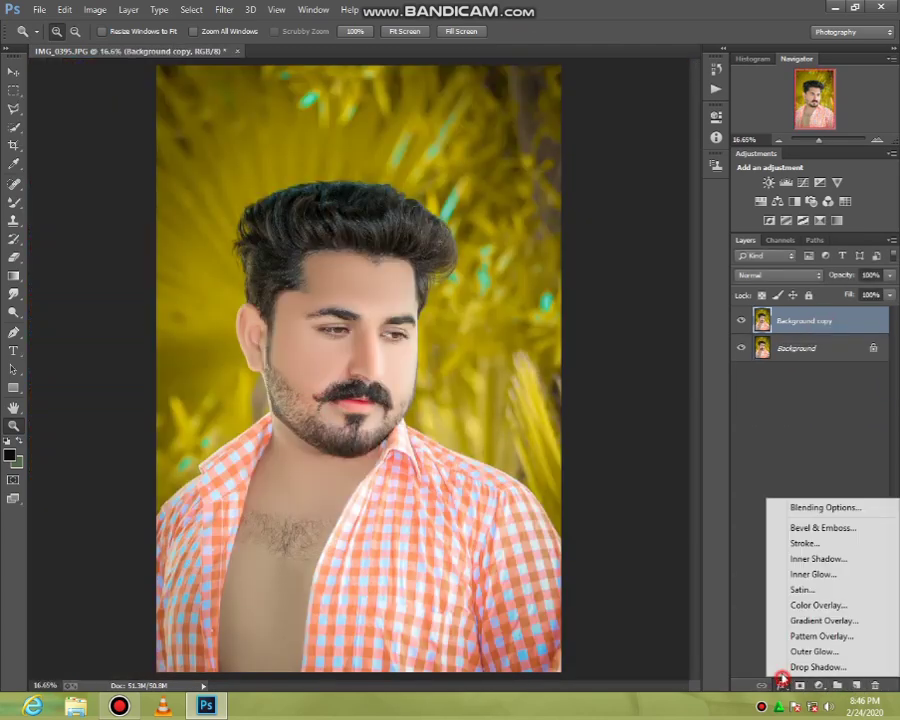
click(810, 539)
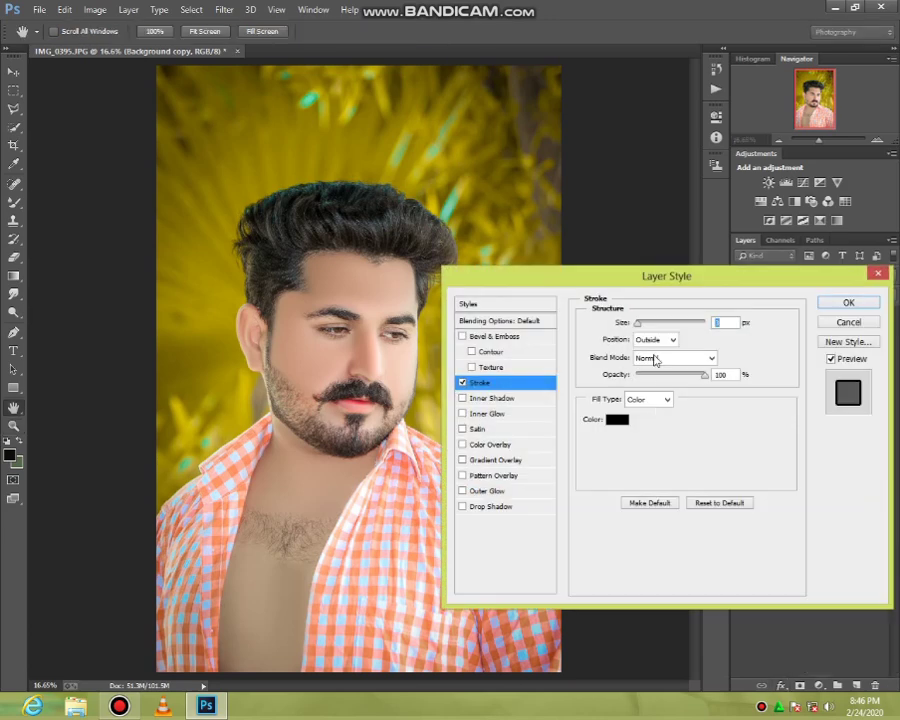
text(3)
click(655, 340)
click(652, 366)
- Make the stroke colour white, apply it, and merge the visible layers
click(612, 419)
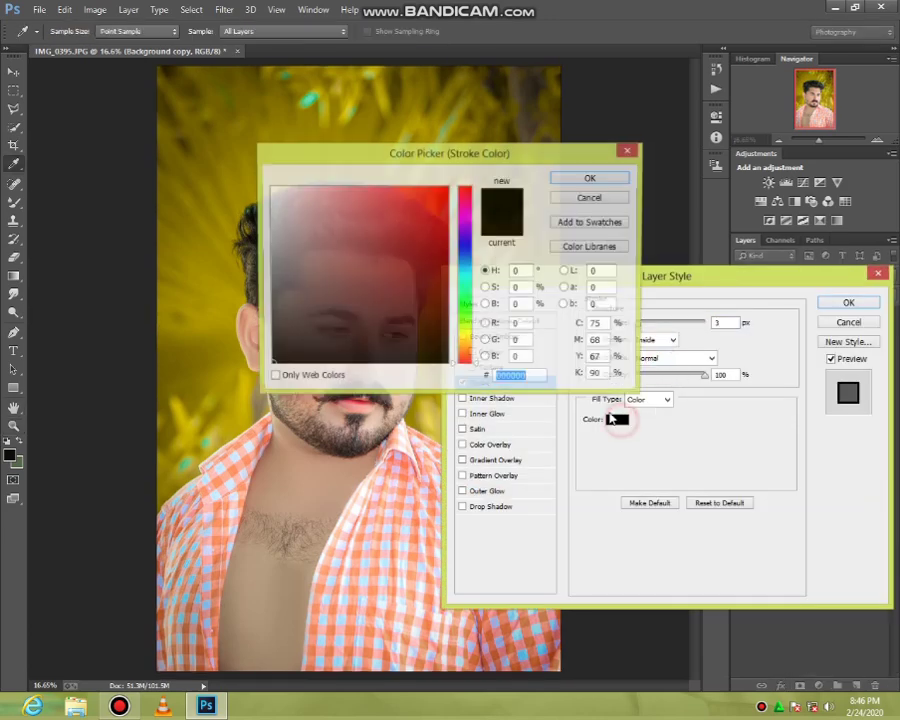
click(271, 188)
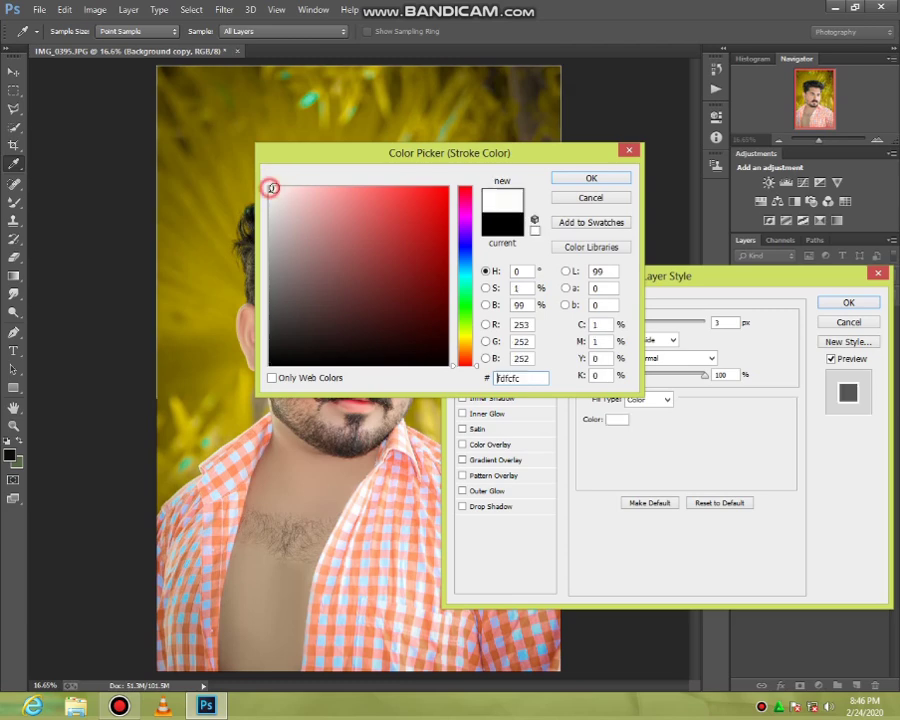
click(591, 178)
click(848, 303)
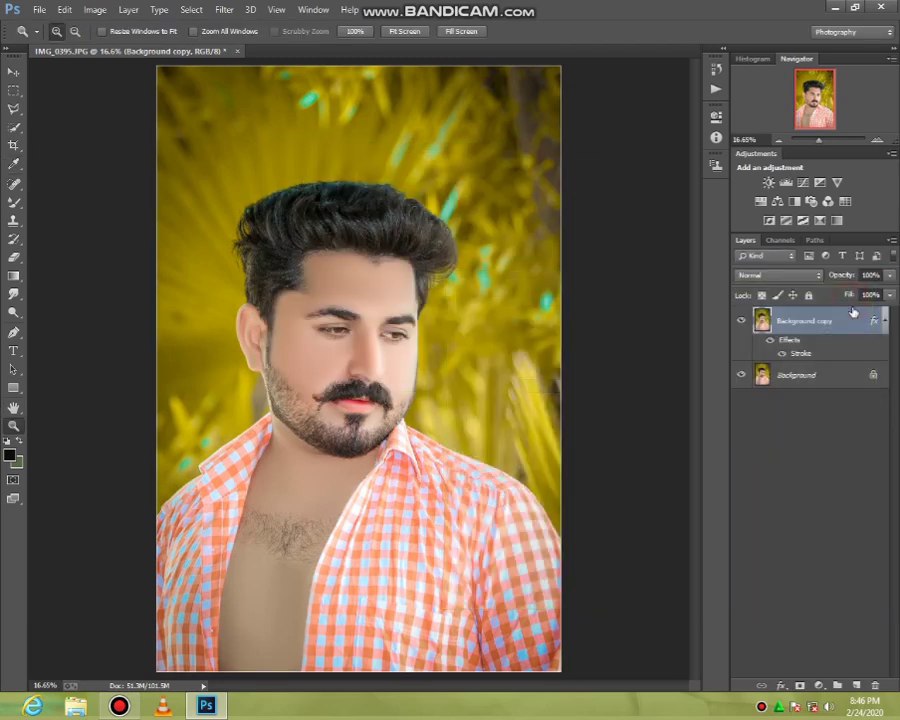
right_click(807, 382)
click(816, 476)
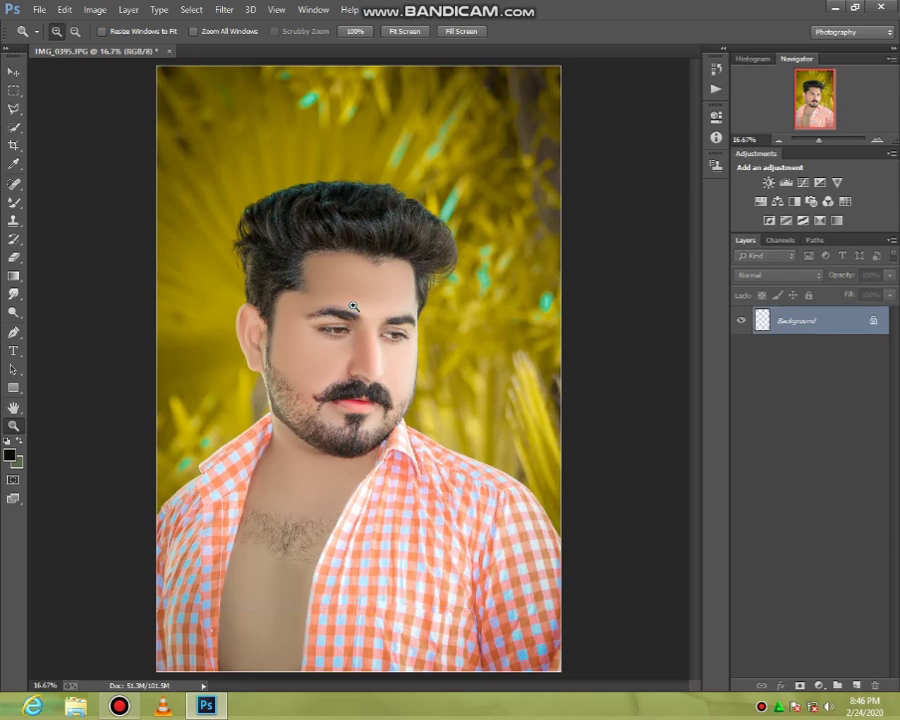
- Copy the layer to Layer 1, open Liquify zoomed on the face, and enlarge the Forward Warp brush
key(ctrl+j)
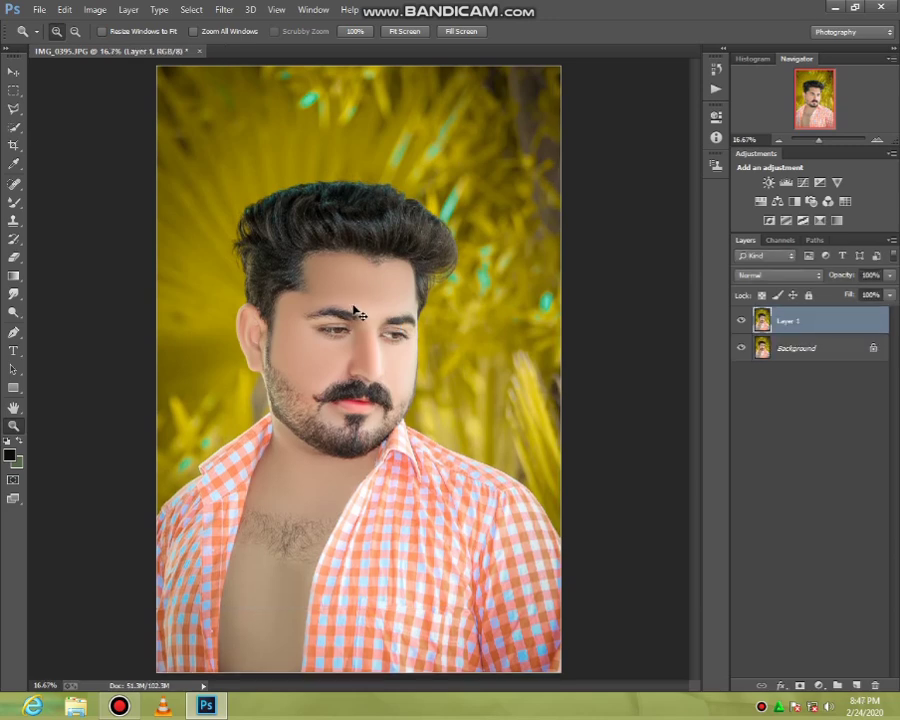
key(shift+ctrl+x)
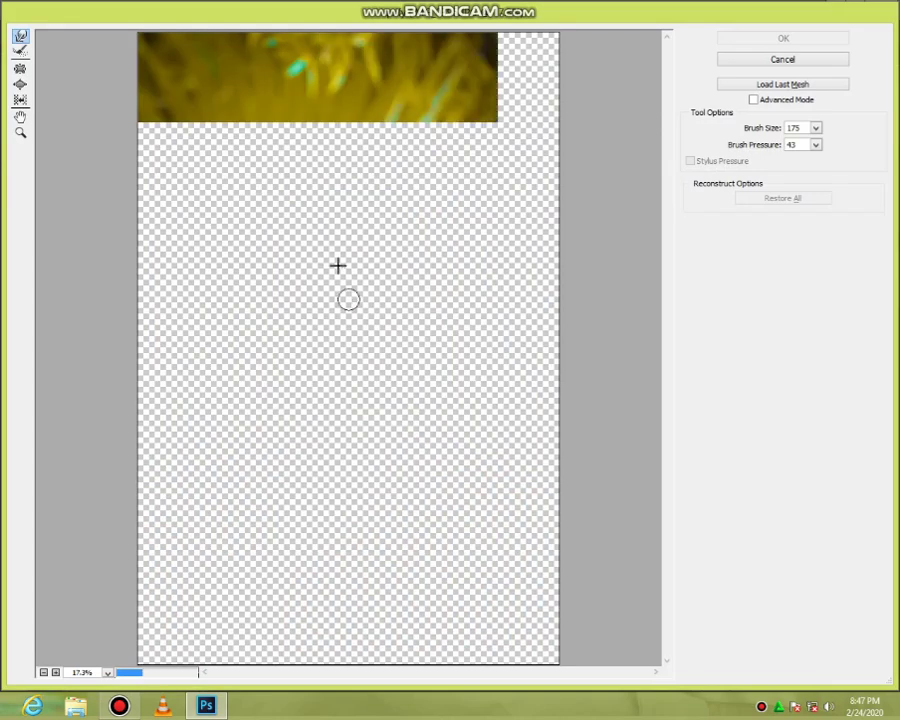
click(20, 133)
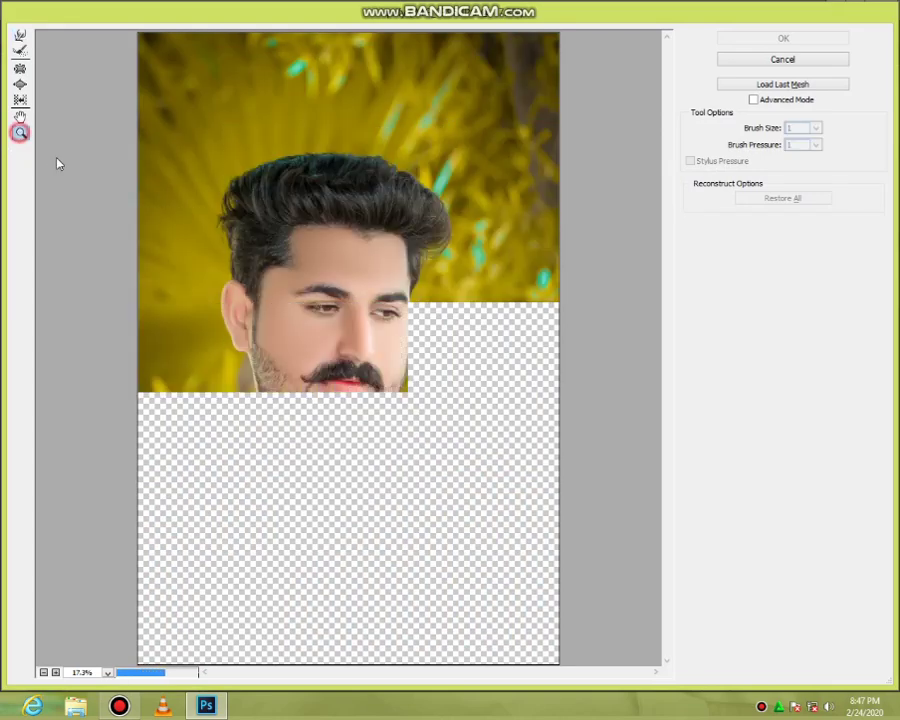
click(315, 261)
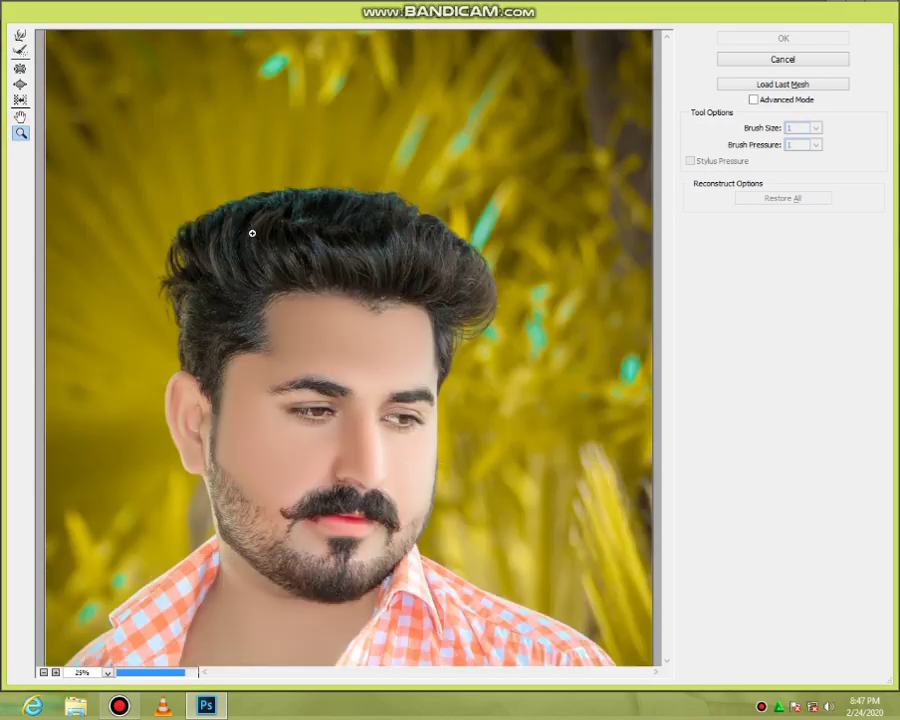
click(19, 37)
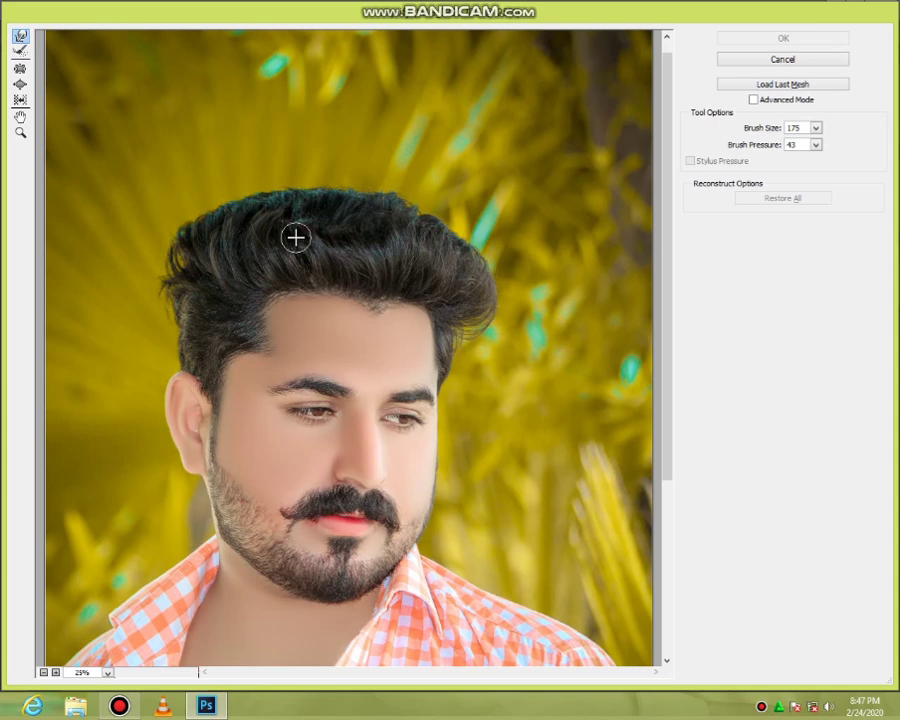
key(bracketright)
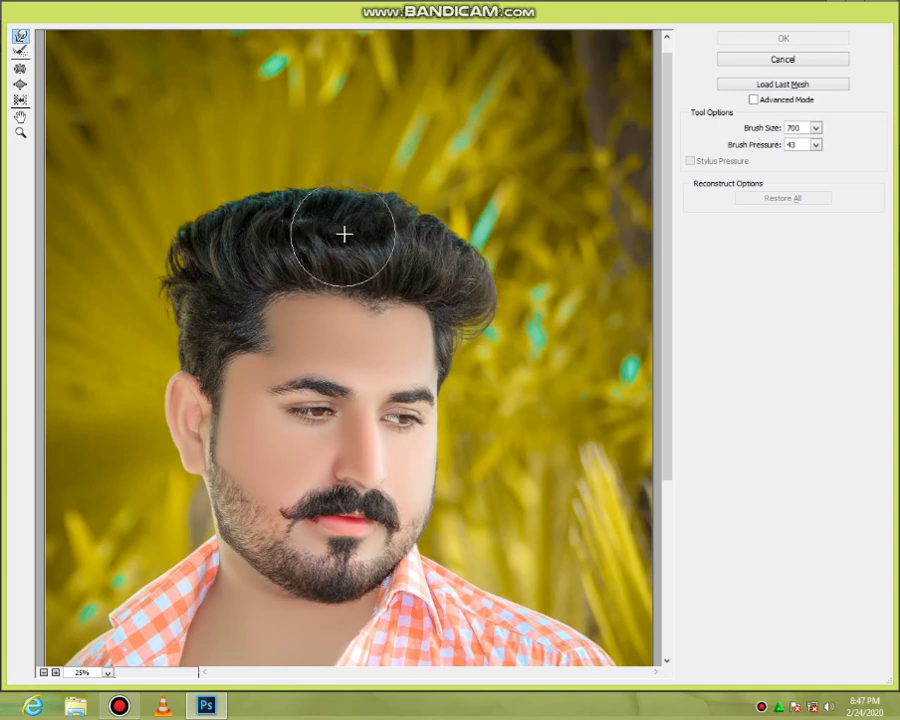
- Push the top of the hair fuller and taller, then apply the Liquify
mouse_move(374, 249)
mouse_down()
mouse_move(280, 218)
mouse_move(227, 237)
mouse_up()
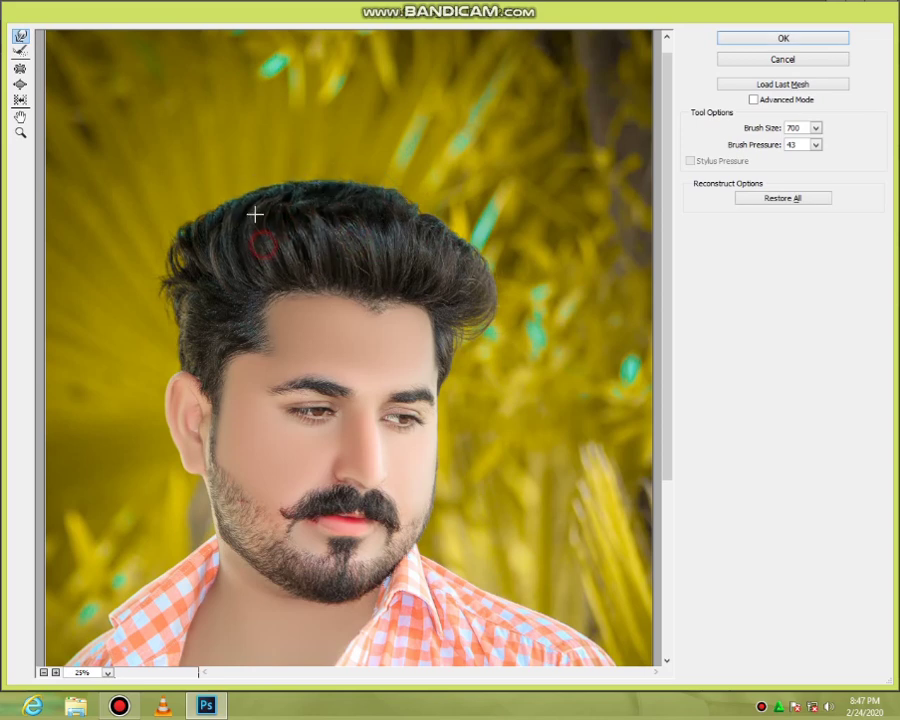
drag(363, 264, 381, 240)
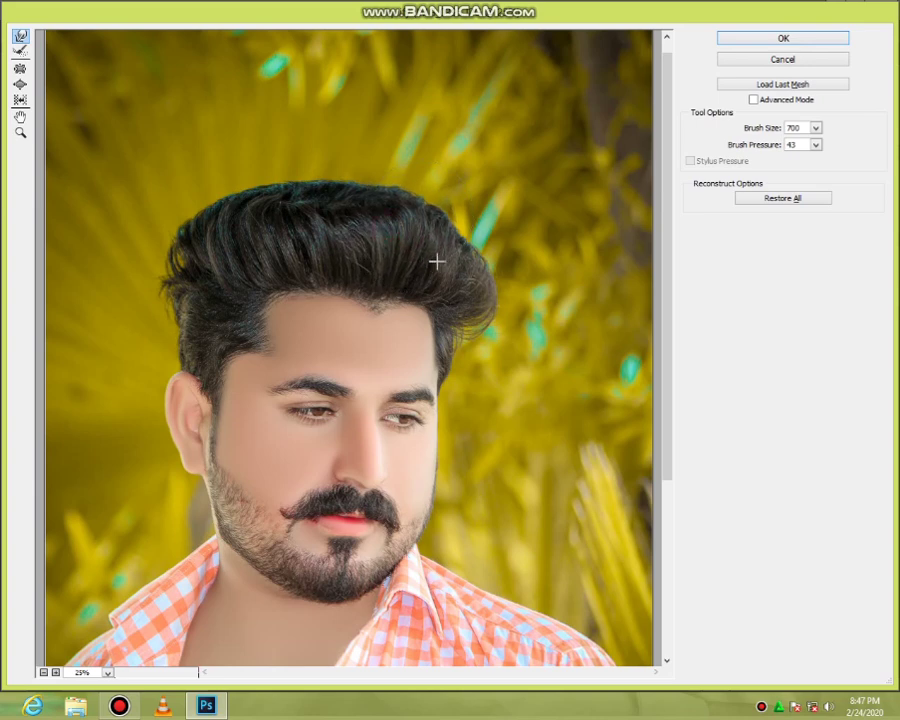
key(bracketright)
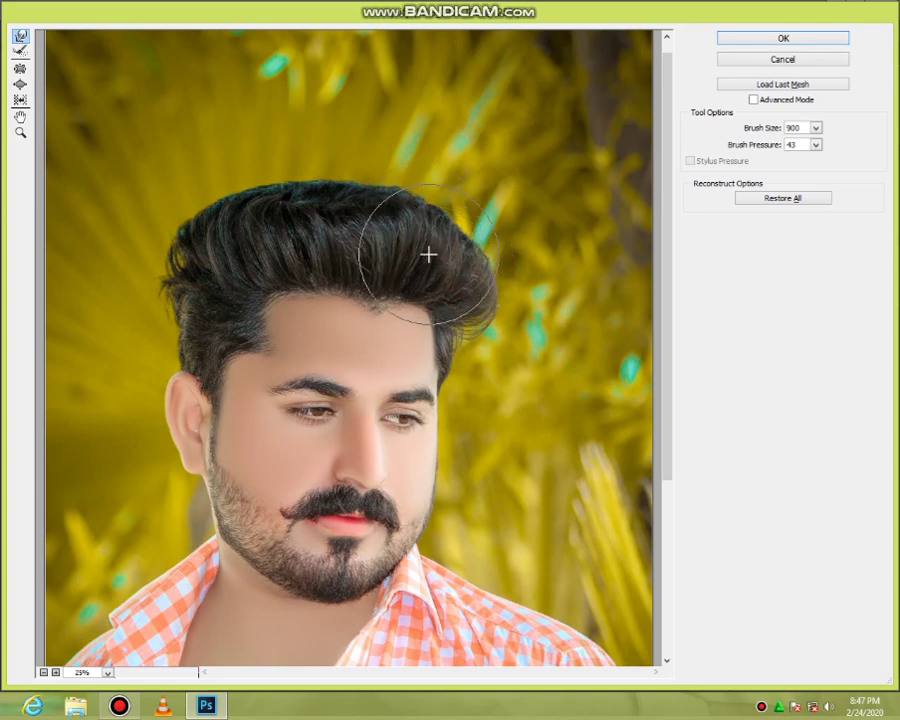
key(bracketright)
key(bracketright)
mouse_move(386, 248)
mouse_down()
mouse_move(357, 209)
mouse_move(260, 216)
mouse_move(348, 220)
mouse_up()
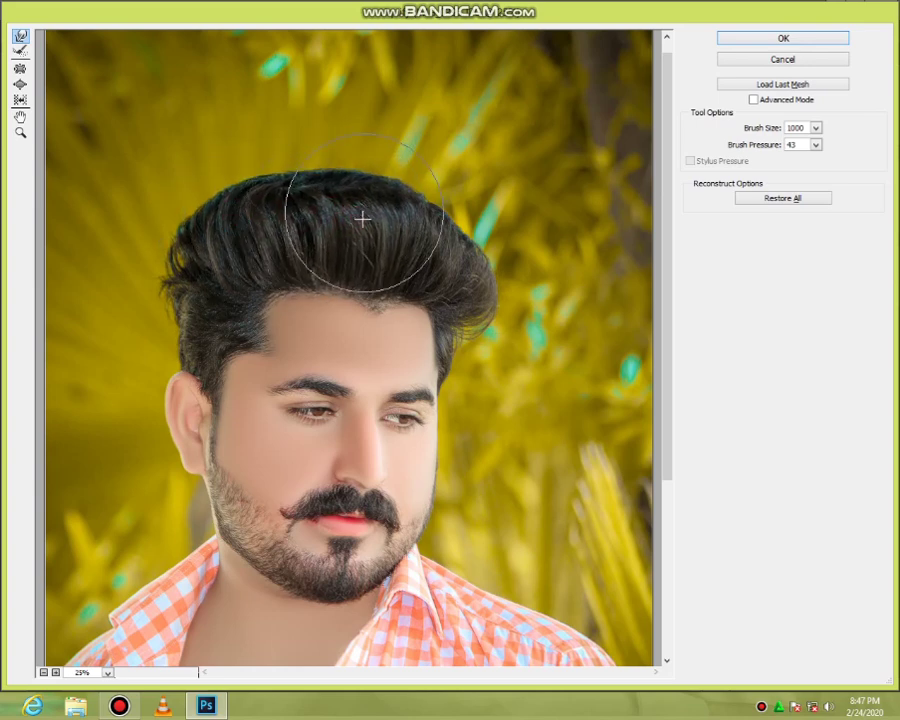
drag(348, 220, 432, 237)
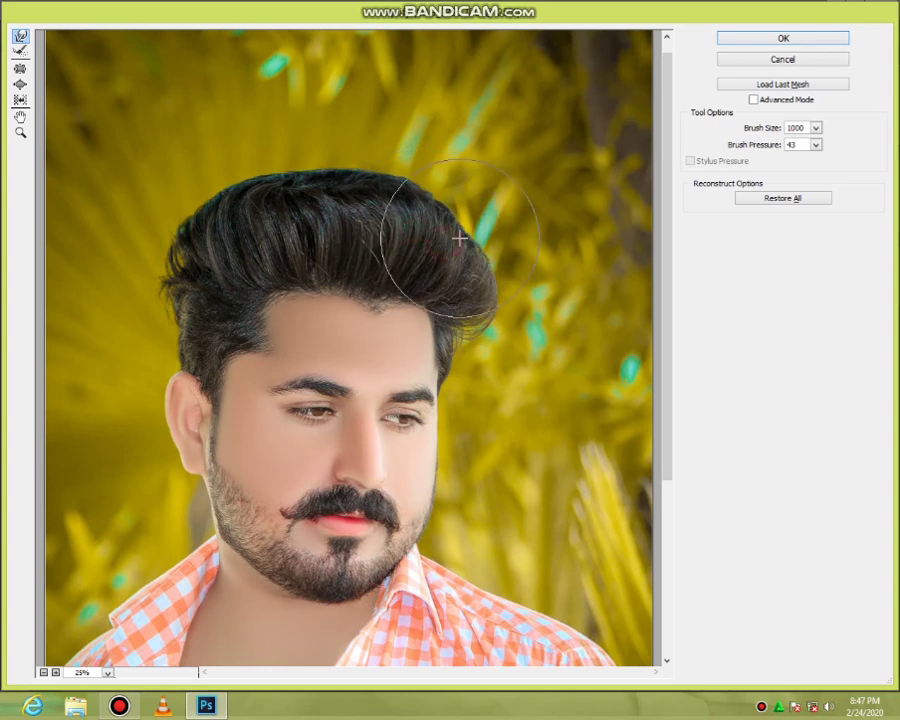
mouse_move(512, 268)
mouse_down()
mouse_move(521, 301)
mouse_move(426, 231)
mouse_up()
mouse_move(337, 195)
mouse_down()
mouse_move(295, 213)
mouse_move(231, 215)
mouse_move(331, 207)
mouse_move(372, 231)
mouse_up()
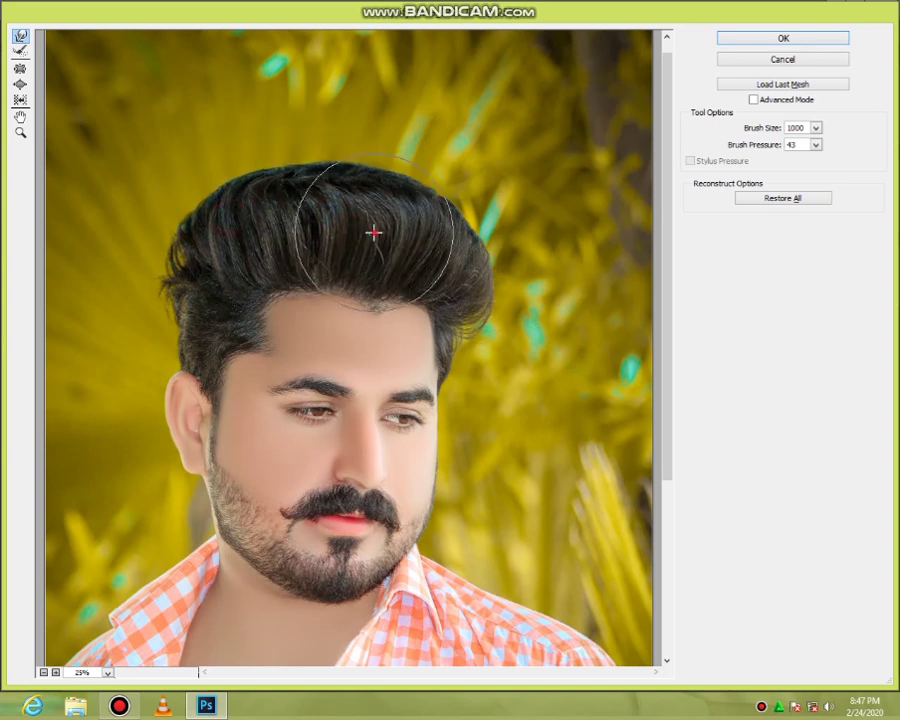
click(802, 37)
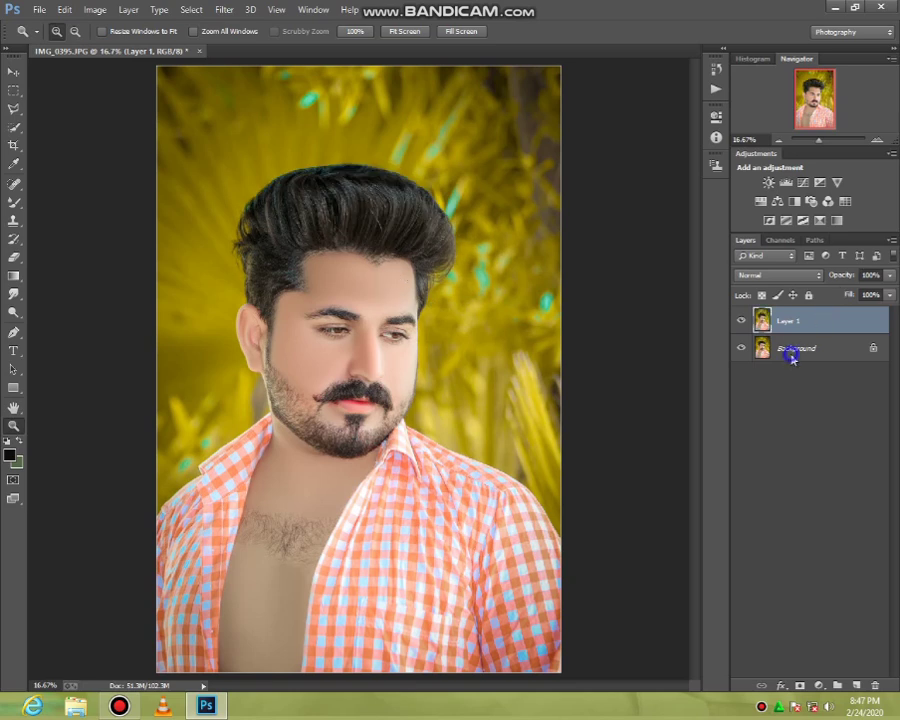
- Merge Layer 1 into the Background using Merge Visible
right_click(791, 356)
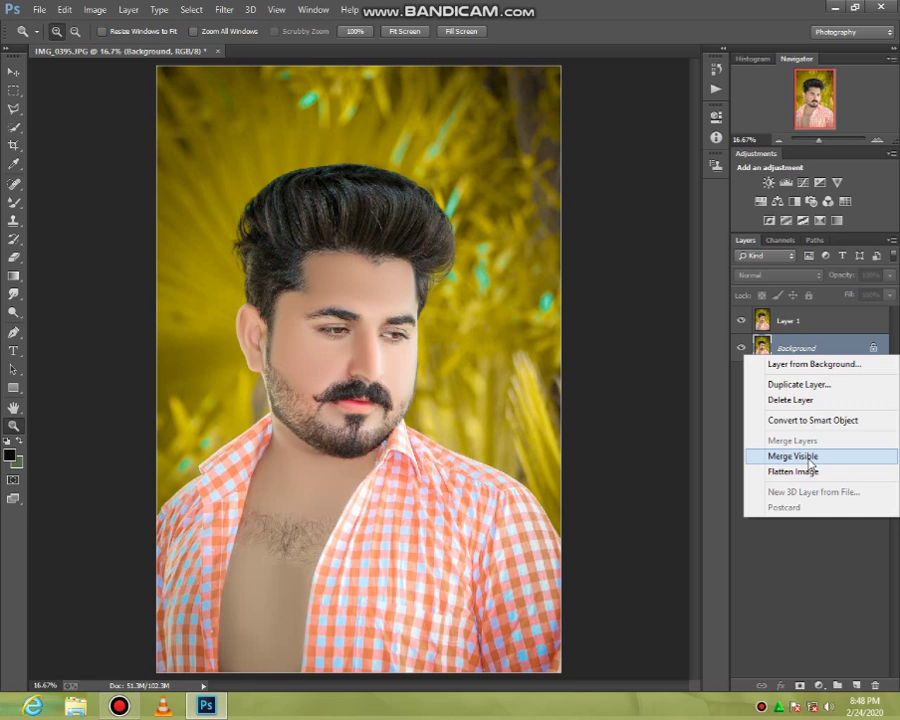
click(811, 458)
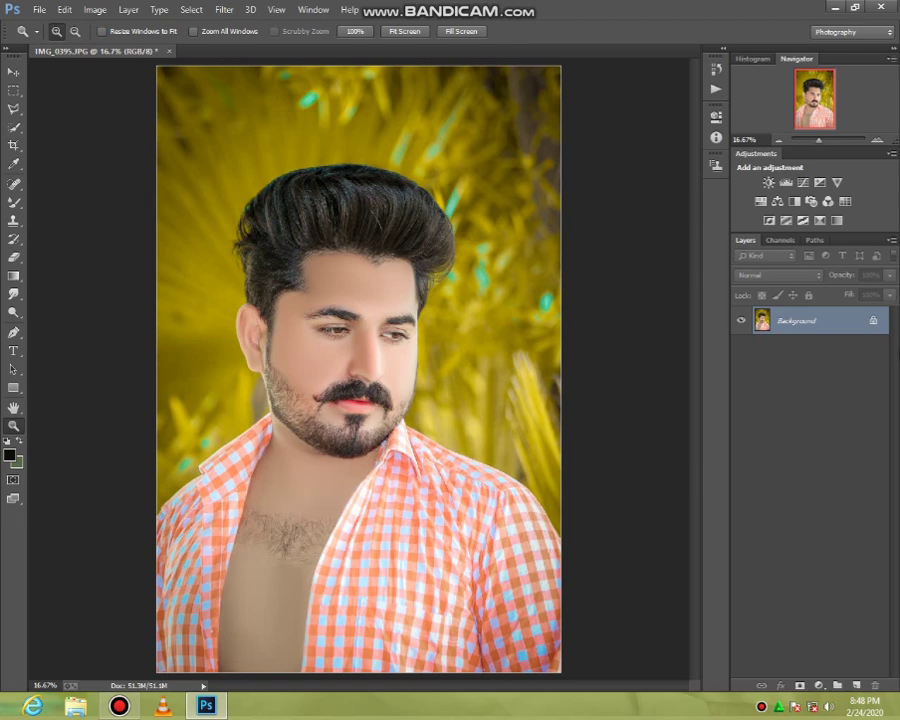
- Zoom in on the beard and mouth, then fit the photo back on screen
click(312, 338)
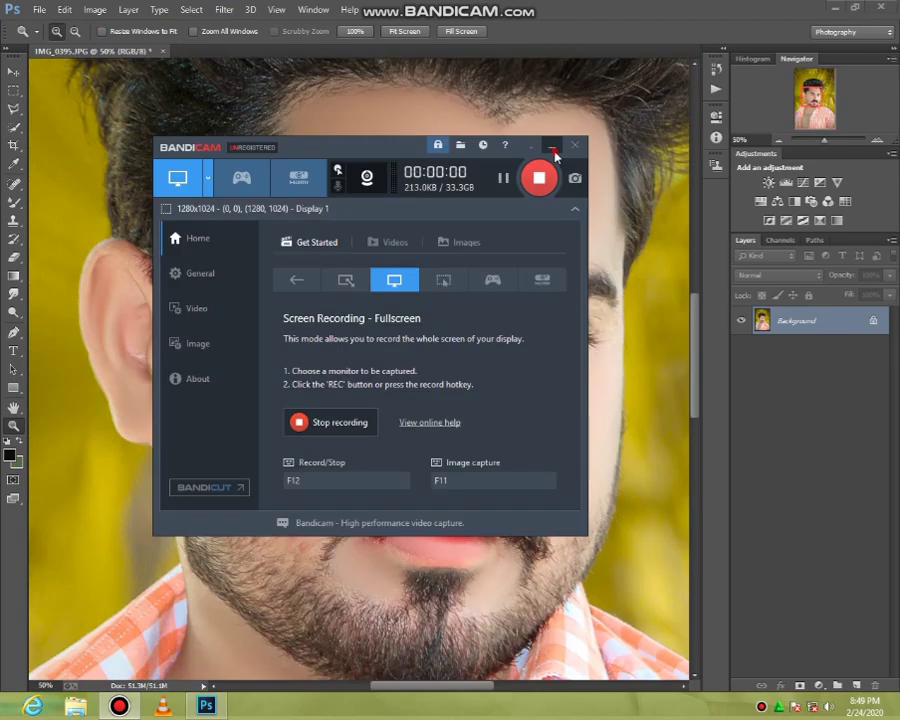
click(553, 147)
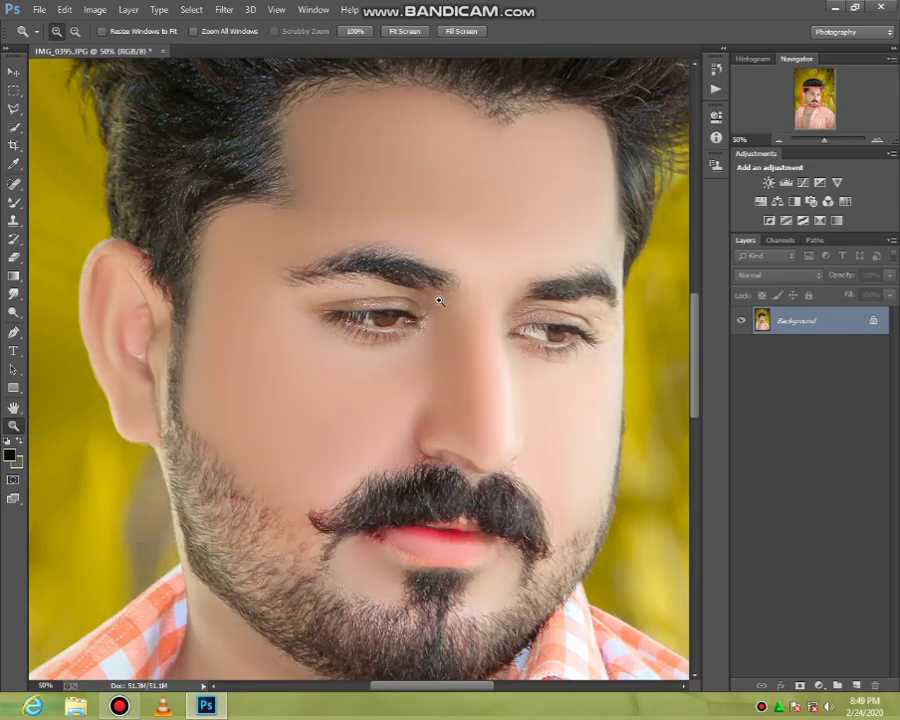
drag(277, 195, 526, 478)
scroll(475, 500, down, 3)
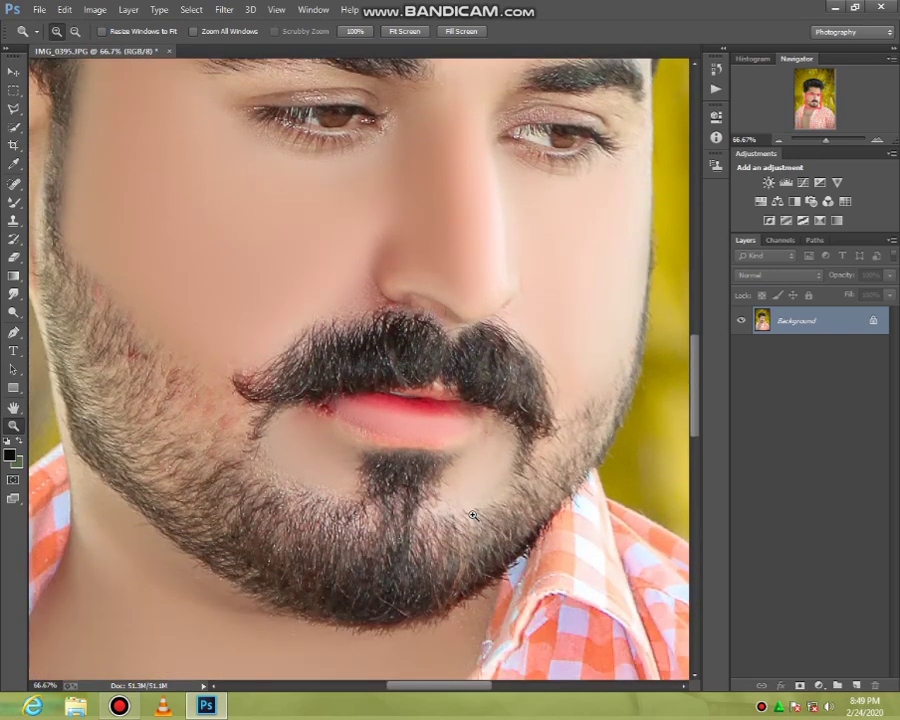
scroll(475, 500, up, 1)
right_click(472, 400)
click(484, 406)
- Create a Background copy layer, zoom into the beard, and select the Burn Tool
drag(783, 333, 838, 685)
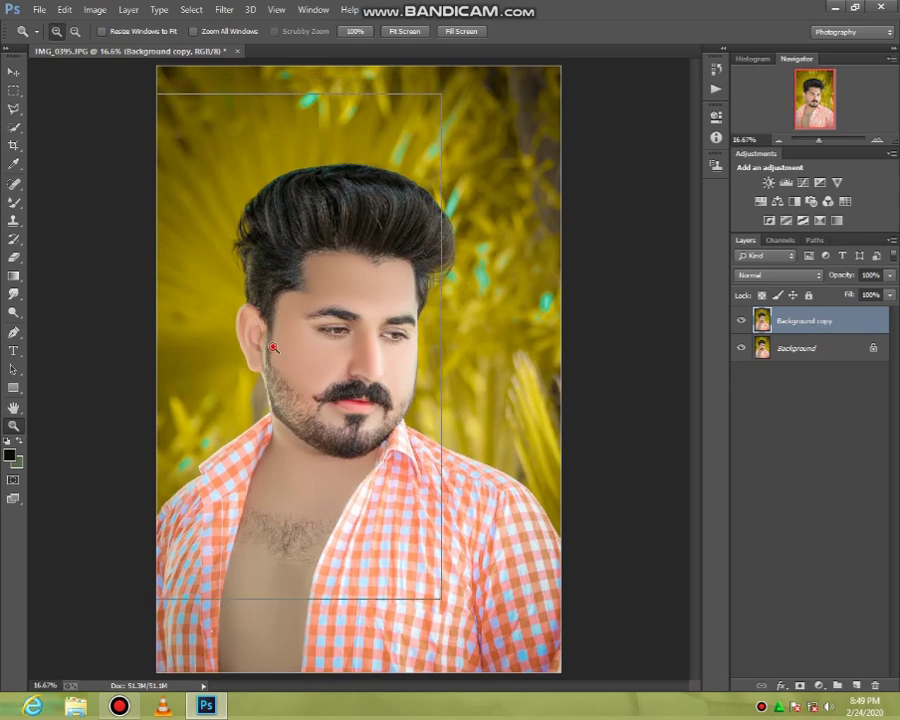
click(262, 415)
click(262, 415)
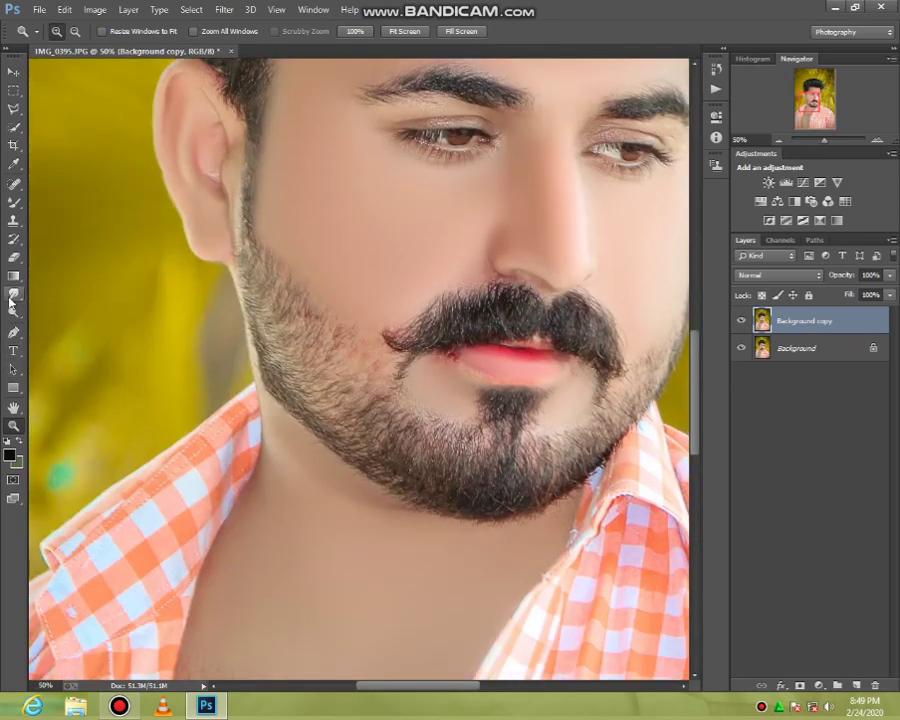
right_click(13, 310)
click(62, 321)
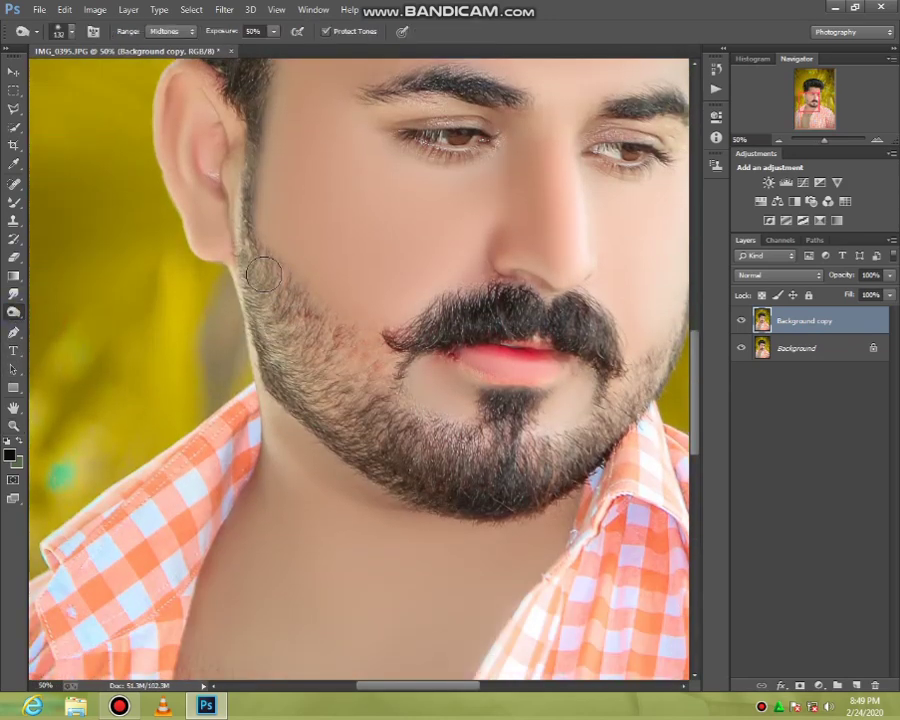
- Burn the beard darker along the jawline to the chin and across the cheek
drag(263, 273, 380, 357)
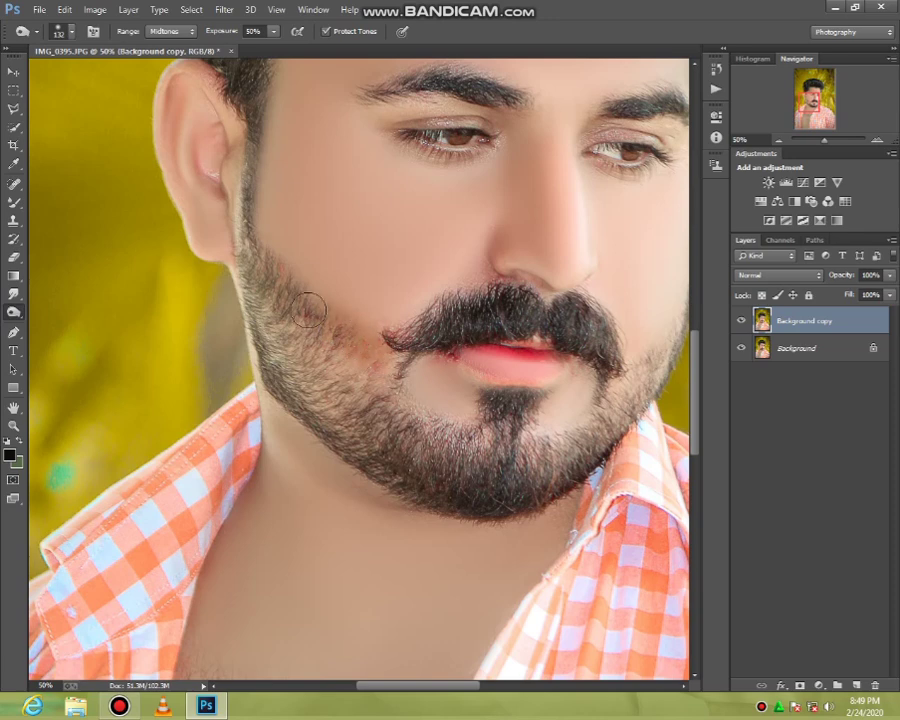
drag(267, 280, 350, 362)
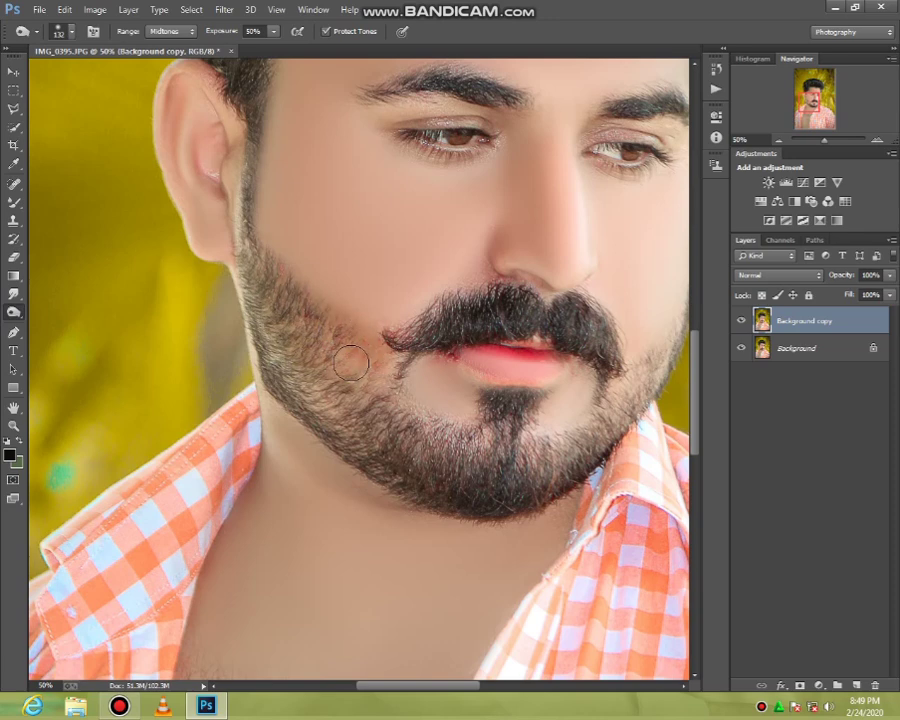
drag(289, 356, 338, 398)
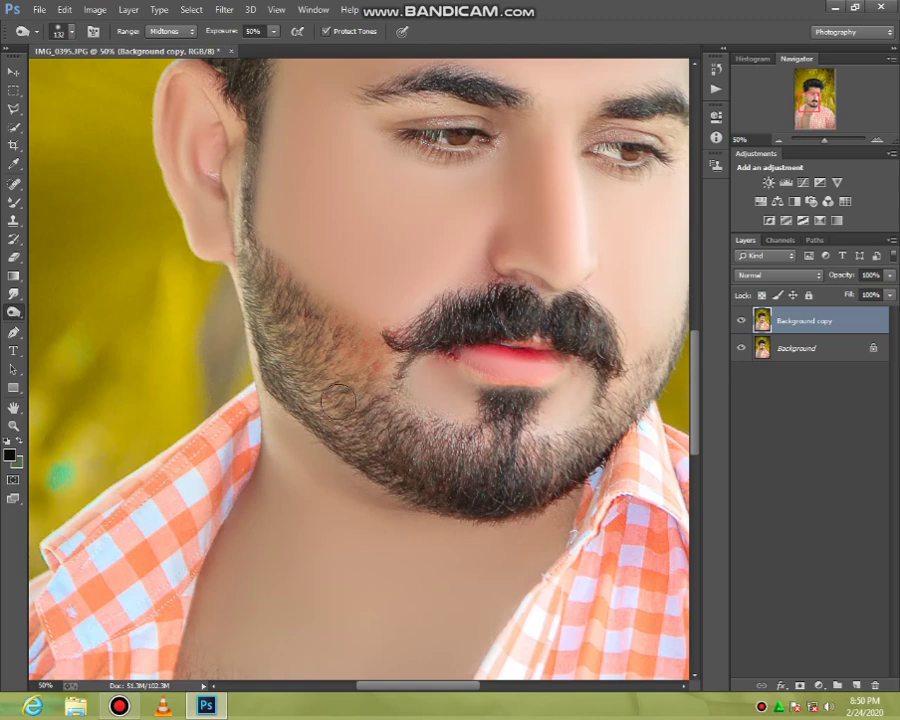
drag(255, 280, 590, 432)
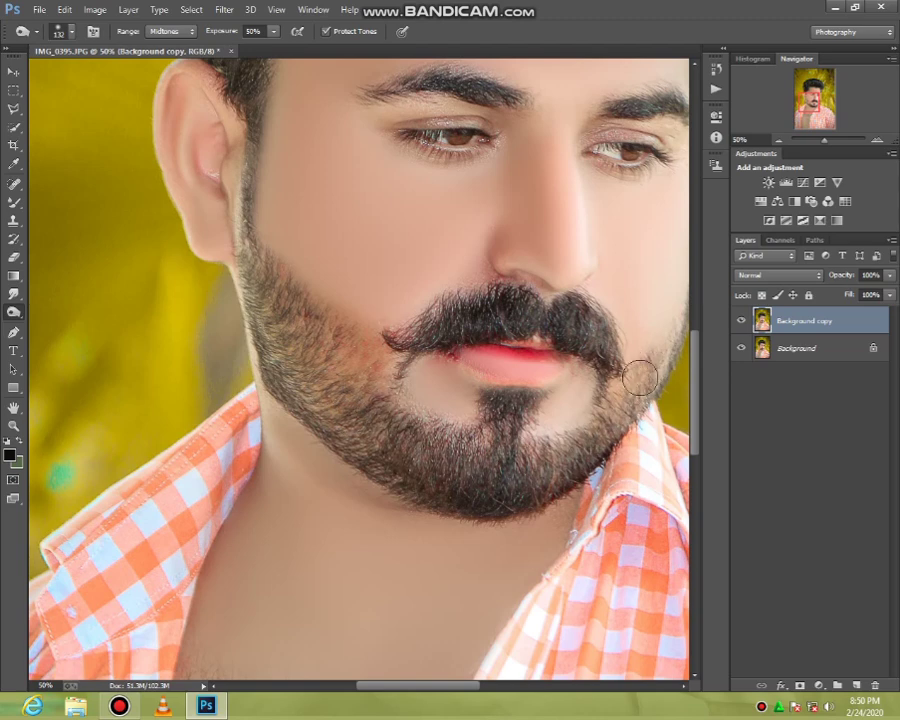
mouse_move(410, 328)
mouse_down()
mouse_move(340, 336)
mouse_move(252, 312)
mouse_up()
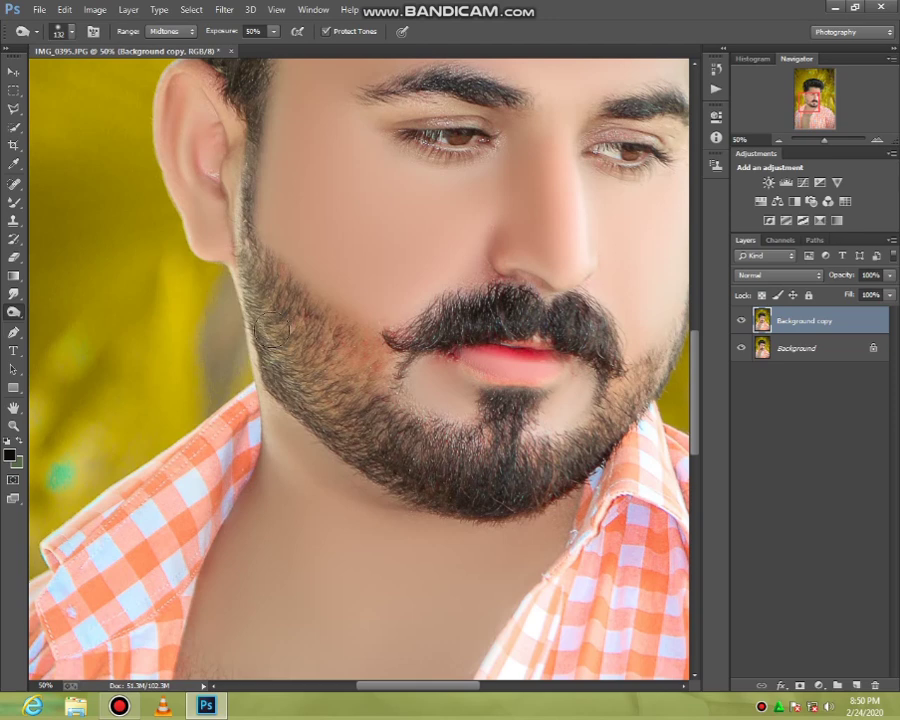
- Darken the hair near the temple and fit the photo on screen
scroll(300, 360, up, 2)
scroll(460, 415, up, 2)
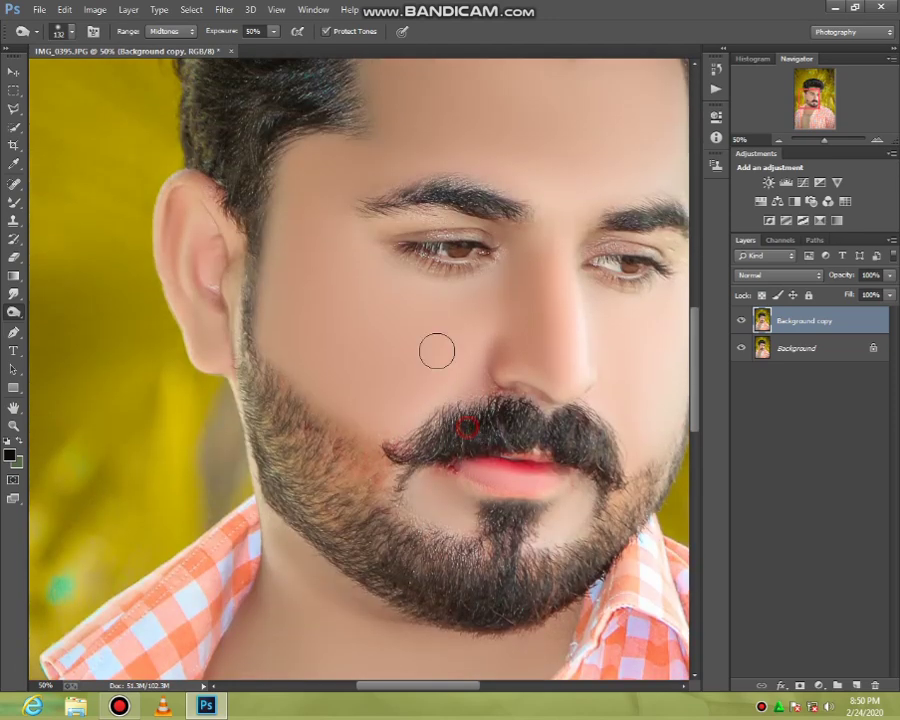
scroll(333, 249, up, 3)
scroll(333, 249, up, 1)
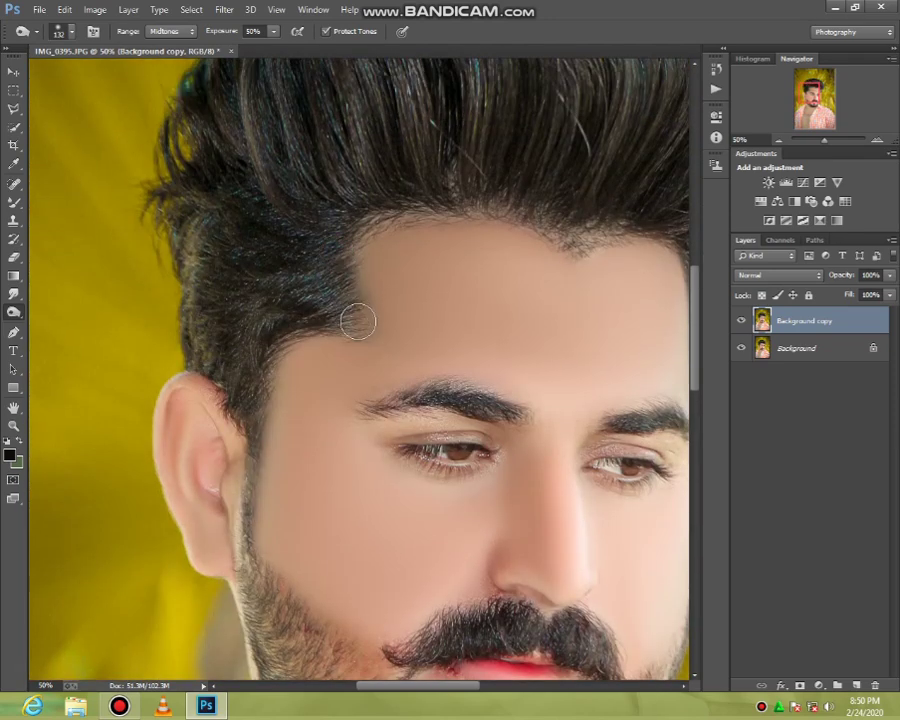
drag(320, 307, 298, 309)
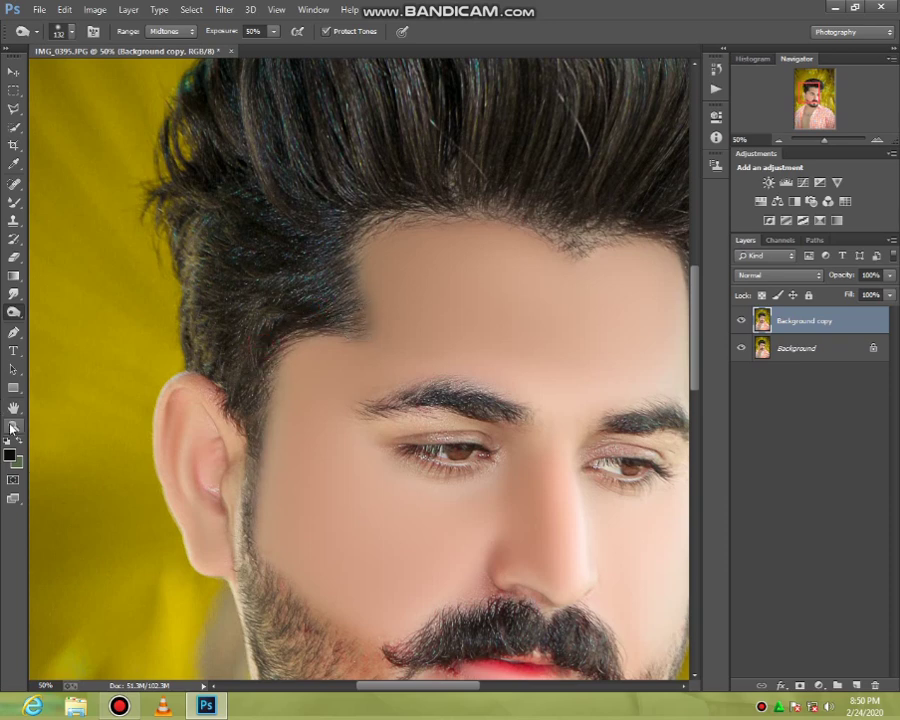
click(12, 427)
right_click(270, 312)
click(389, 316)
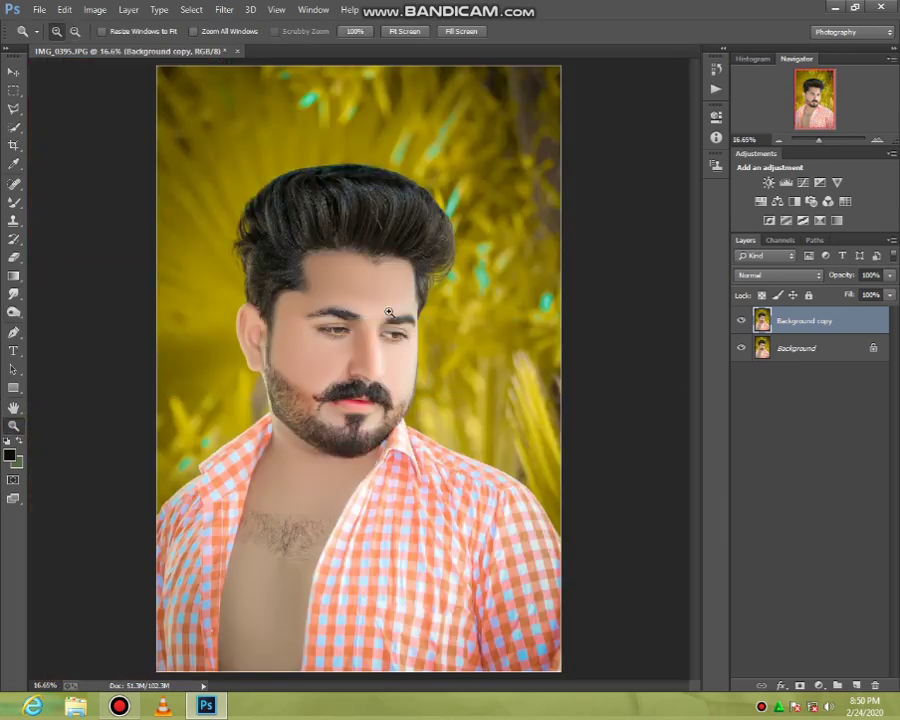
- Lower the Background copy to 61% opacity and merge it into the Background
click(890, 276)
drag(889, 291, 859, 292)
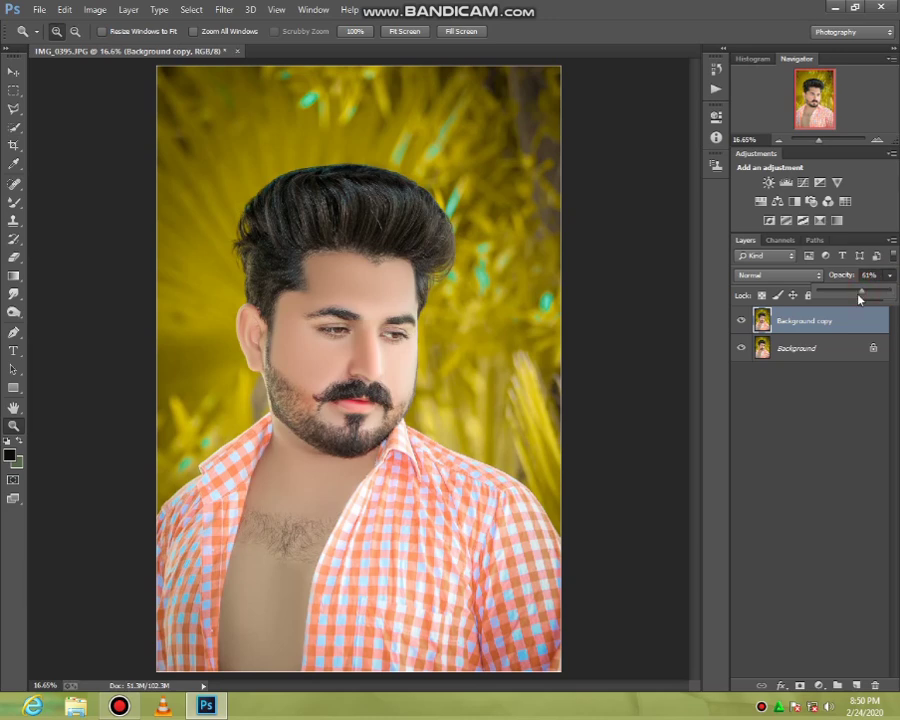
right_click(844, 350)
click(798, 447)
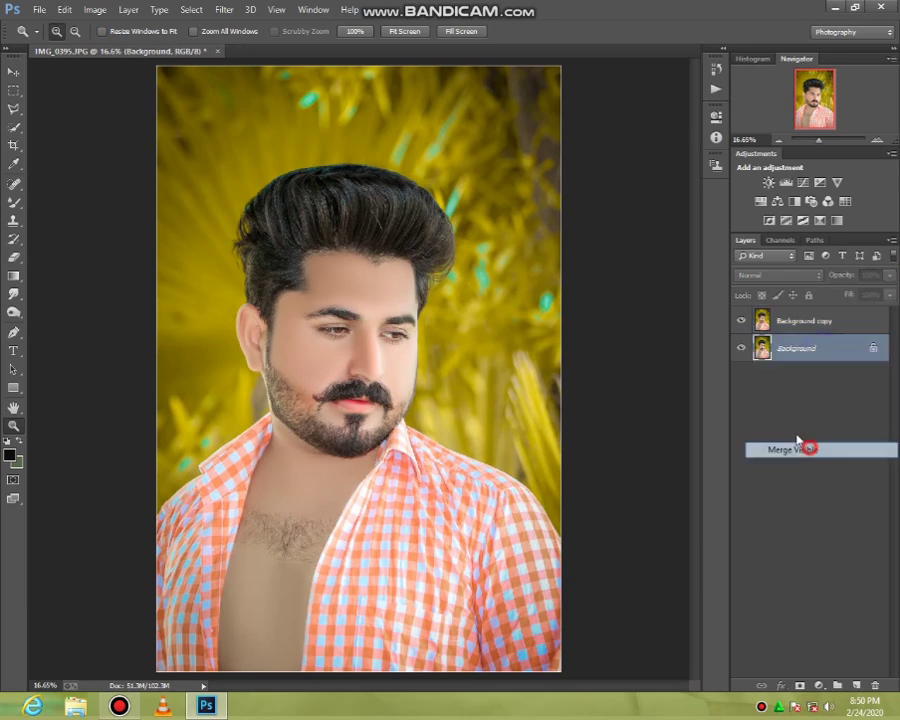
- Zoom in on the cheek and beard and choose the Polygonal Lasso
click(289, 384)
click(289, 384)
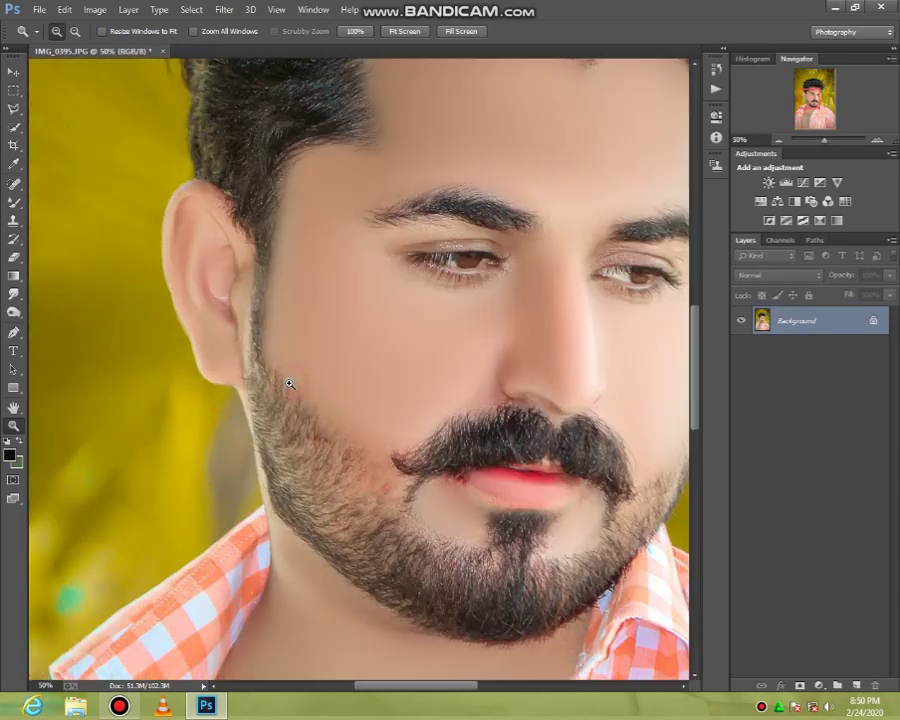
scroll(289, 384, down, 3)
click(13, 108)
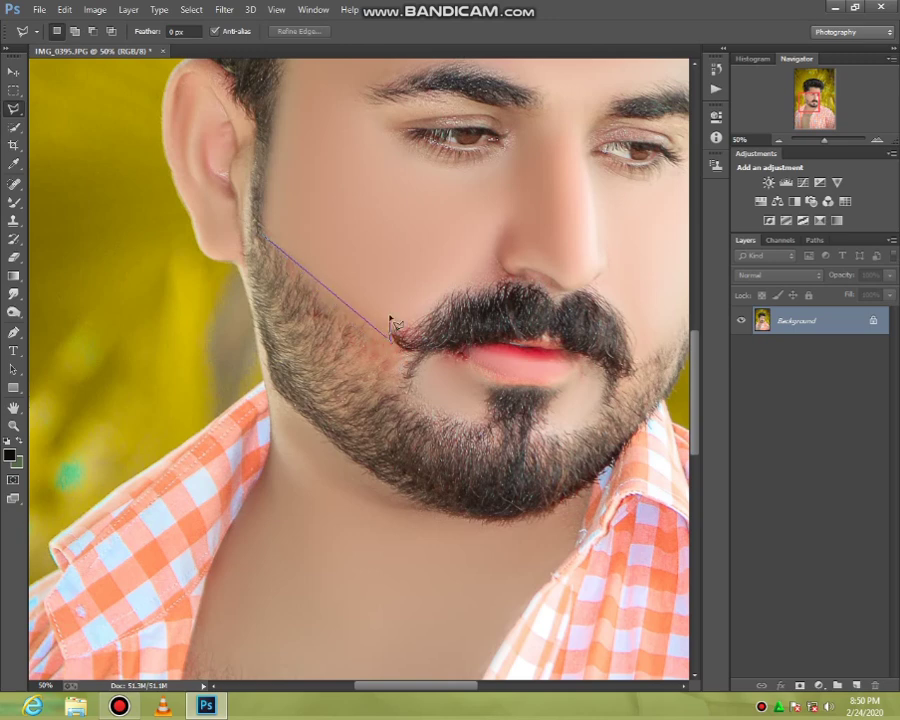
click(295, 210)
click(263, 237)
click(9, 207)
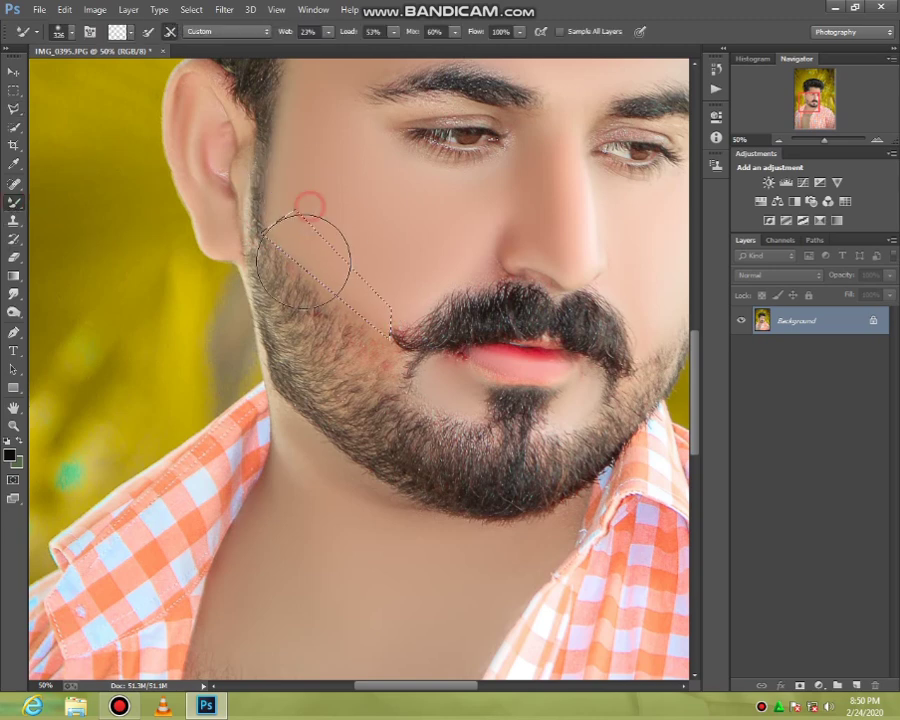
click(14, 108)
right_click(328, 160)
scroll(409, 247, up, 2)
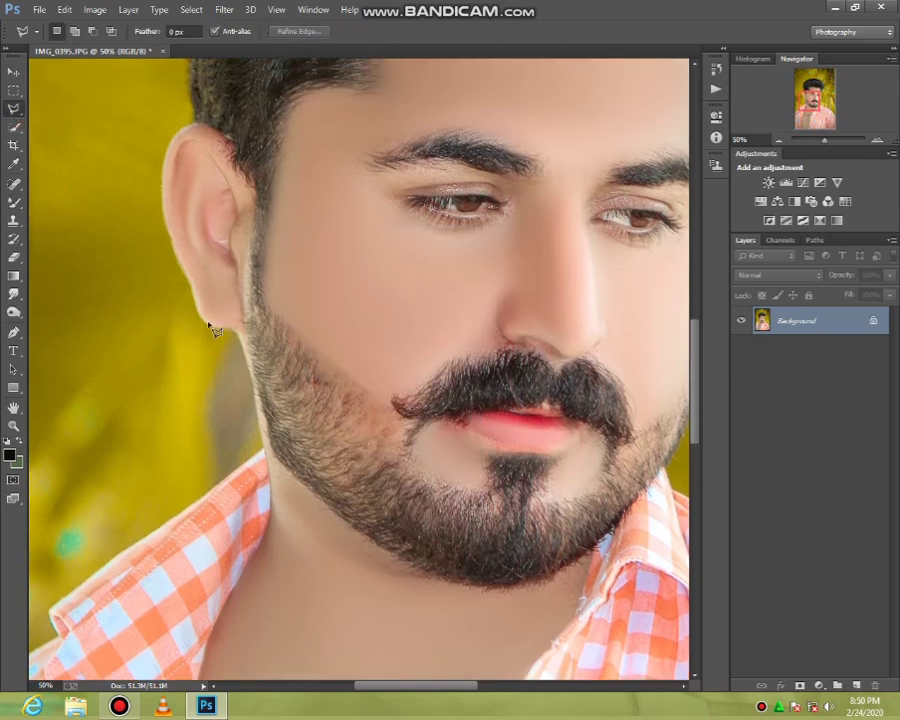
scroll(345, 387, down, 1)
scroll(360, 410, down, 2)
scroll(366, 426, down, 4)
scroll(366, 426, up, 2)
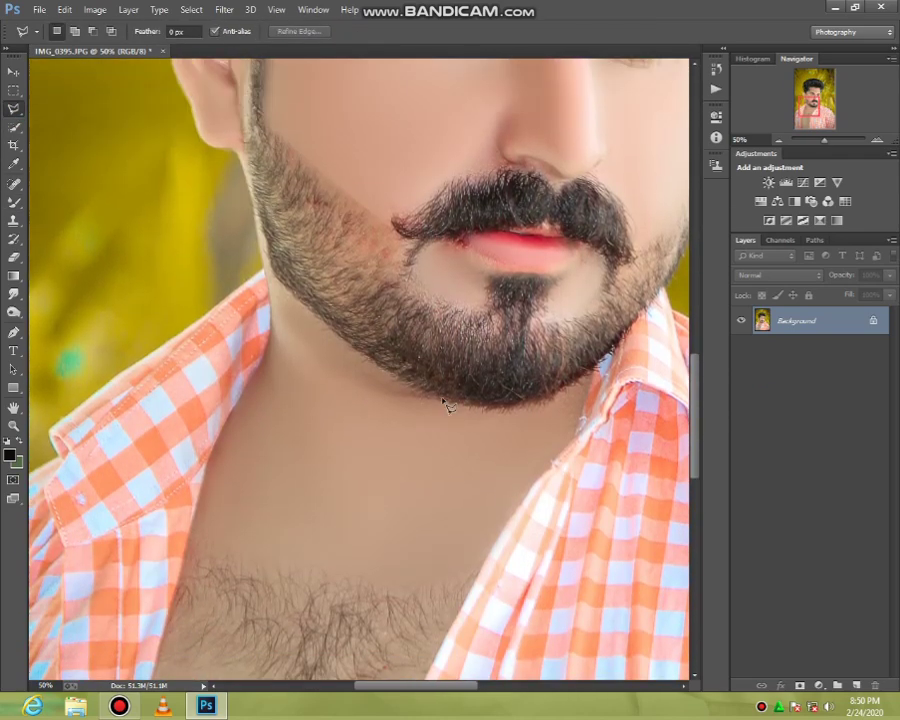
scroll(444, 400, up, 3)
right_click(466, 253)
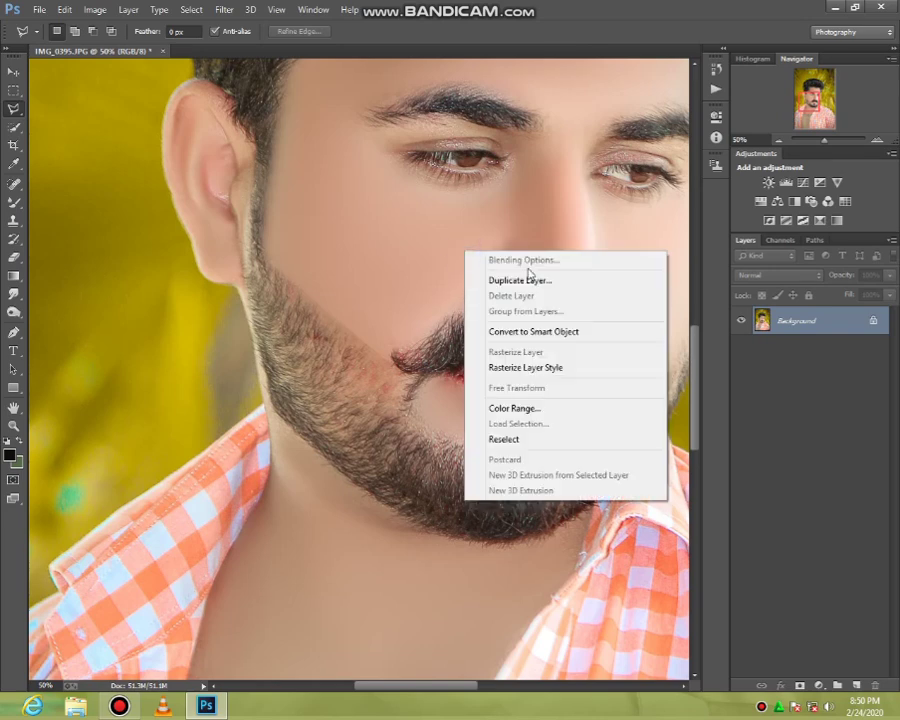
click(13, 425)
right_click(212, 300)
click(270, 311)
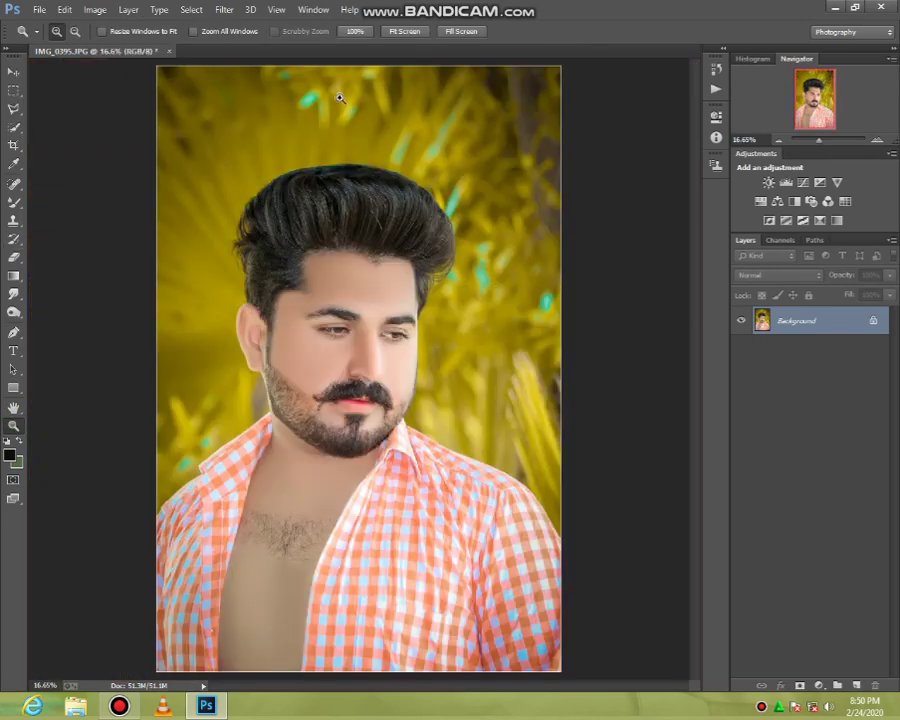
- In Camera Raw, set Highlights -54, Shadows +20 and Whites +20, and lower Blacks slightly
click(224, 9)
click(262, 89)
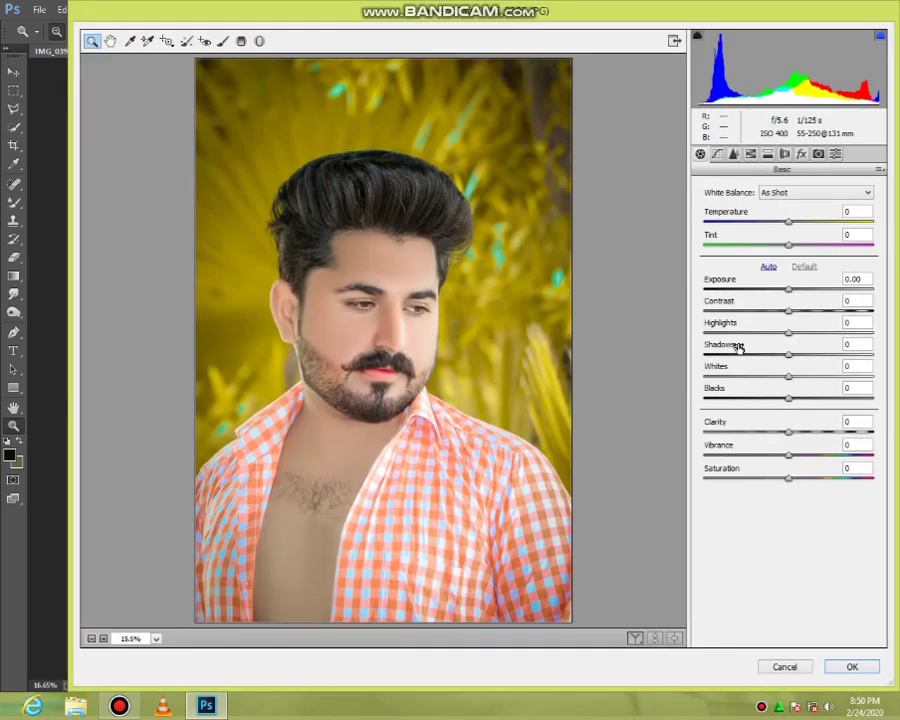
click(744, 335)
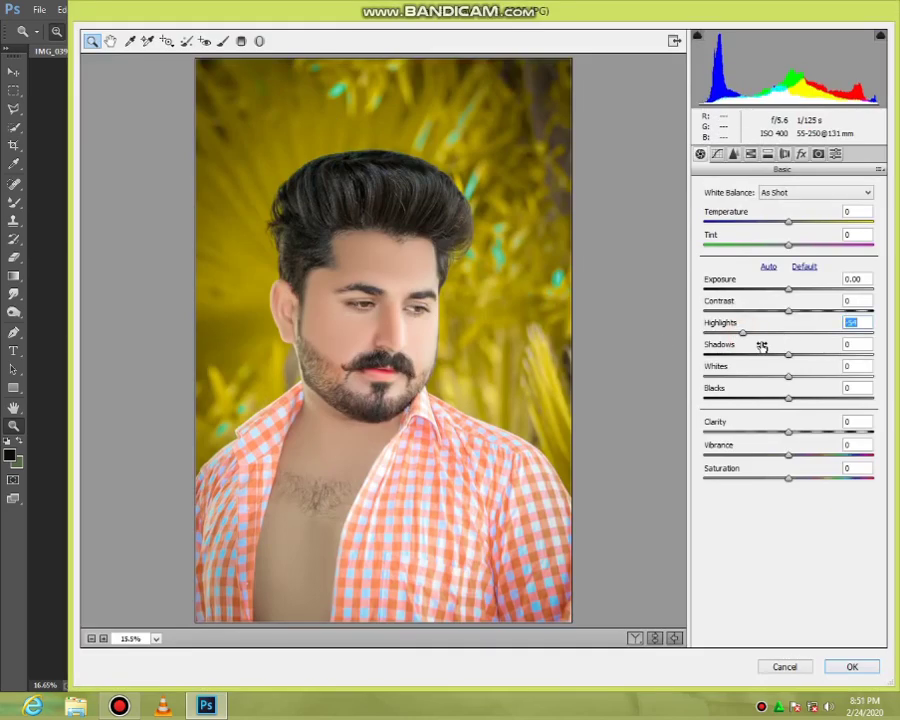
click(807, 356)
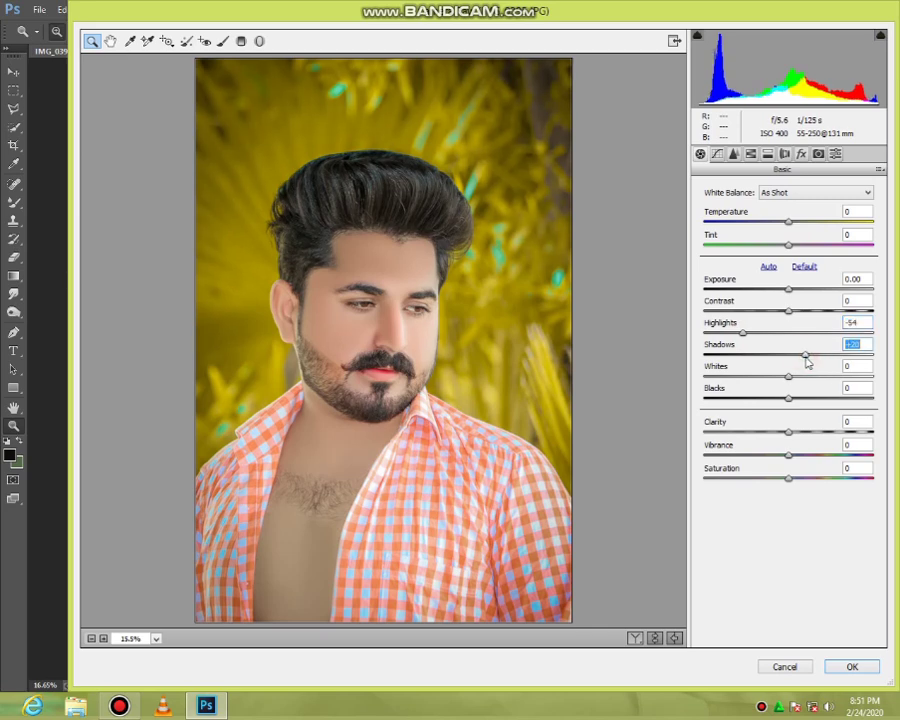
click(806, 378)
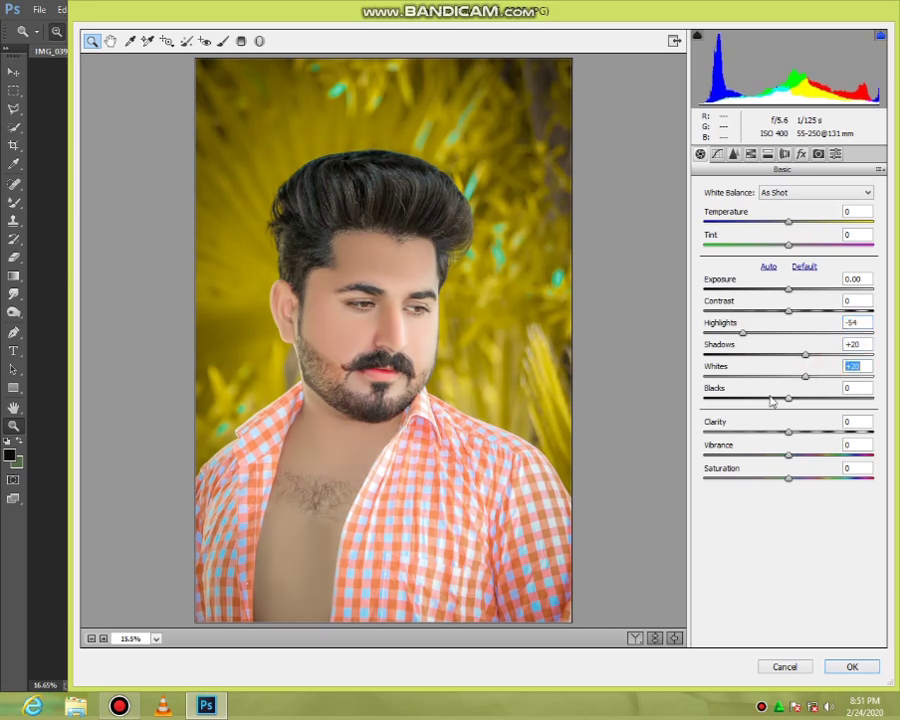
drag(771, 399, 784, 399)
- Boost HSL saturation: Reds +20, Yellows +25, Greens +18
click(749, 153)
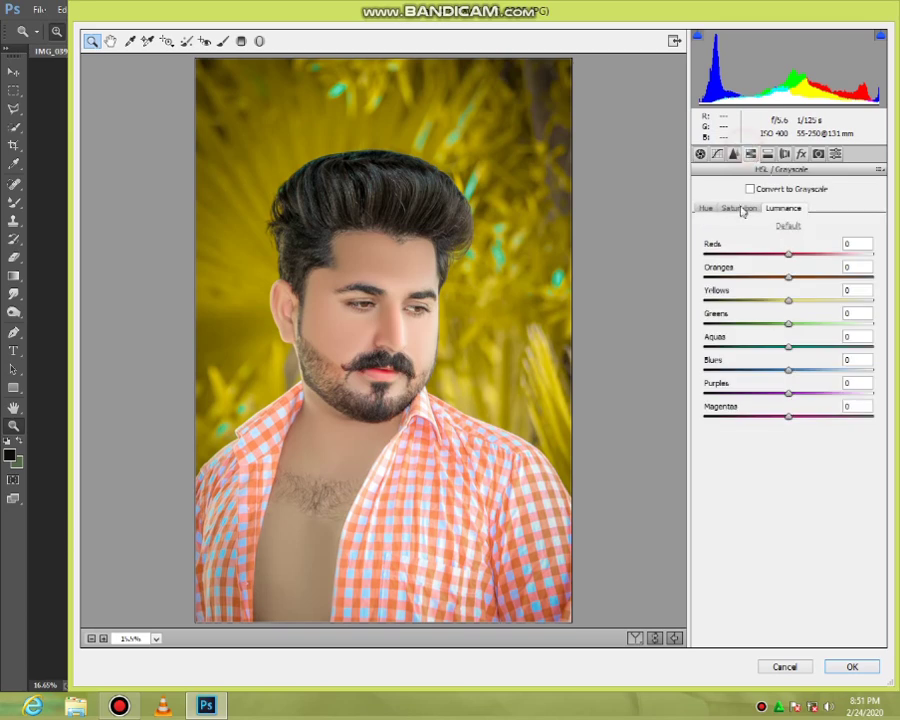
click(740, 208)
click(774, 278)
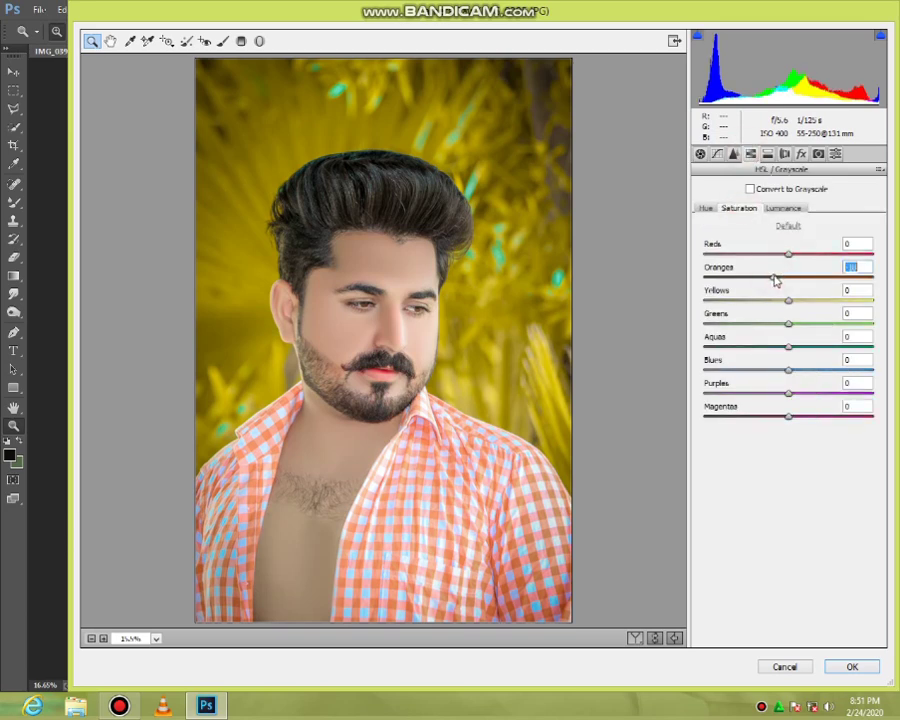
mouse_move(779, 280)
mouse_down()
mouse_move(794, 287)
mouse_move(806, 256)
mouse_up()
mouse_move(770, 325)
mouse_down()
mouse_move(759, 317)
mouse_move(801, 325)
mouse_move(811, 309)
mouse_up()
click(765, 300)
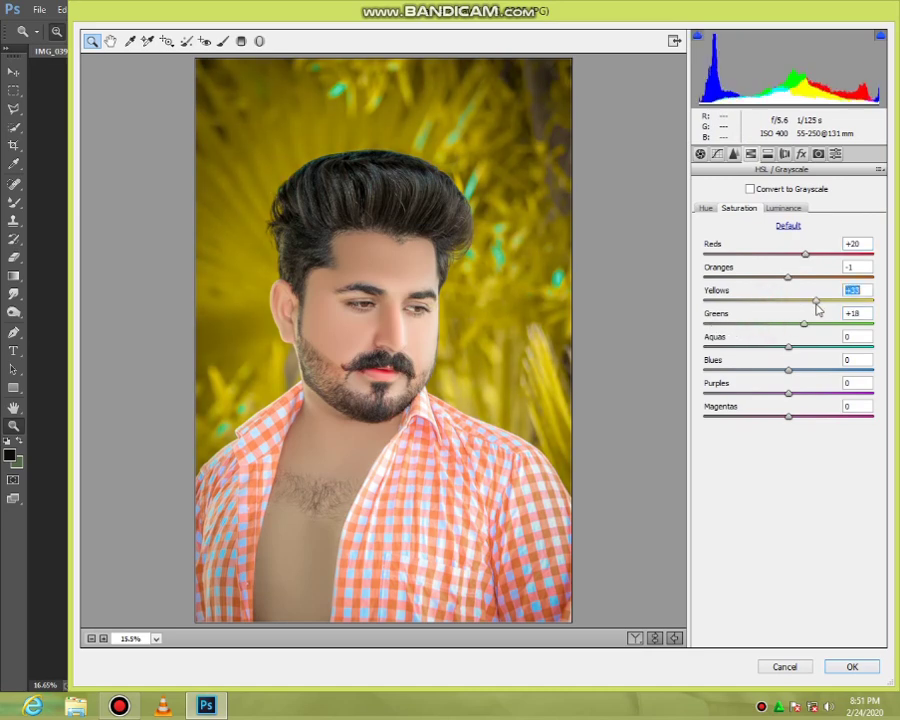
click(808, 324)
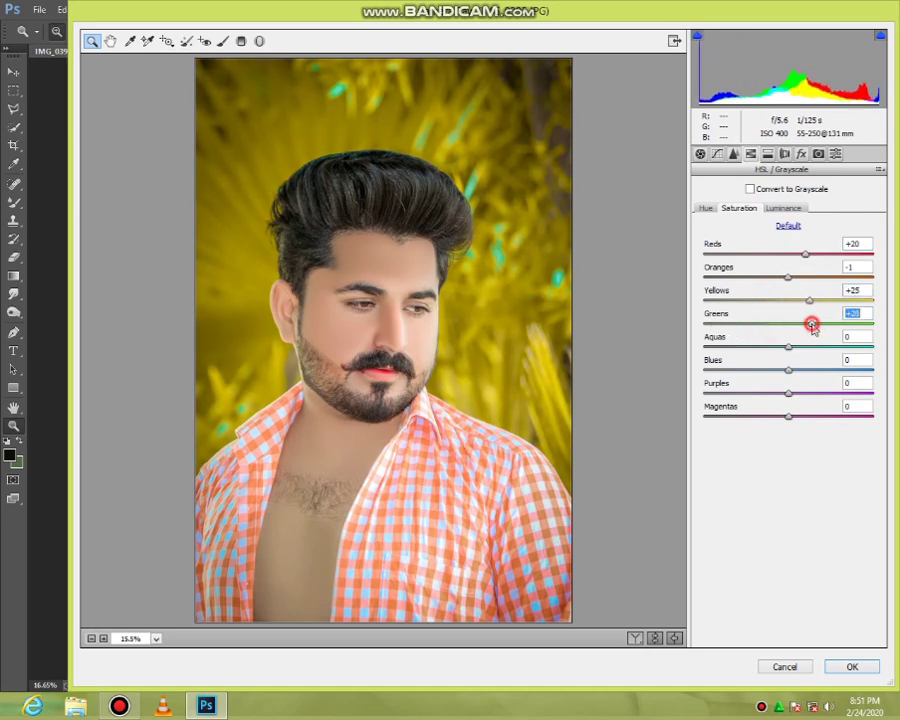
click(801, 153)
- Add a corner vignette and split tone (highlights Hue 93, Sat 4; shadows Hue 17, Sat 1), then apply
drag(788, 337, 781, 337)
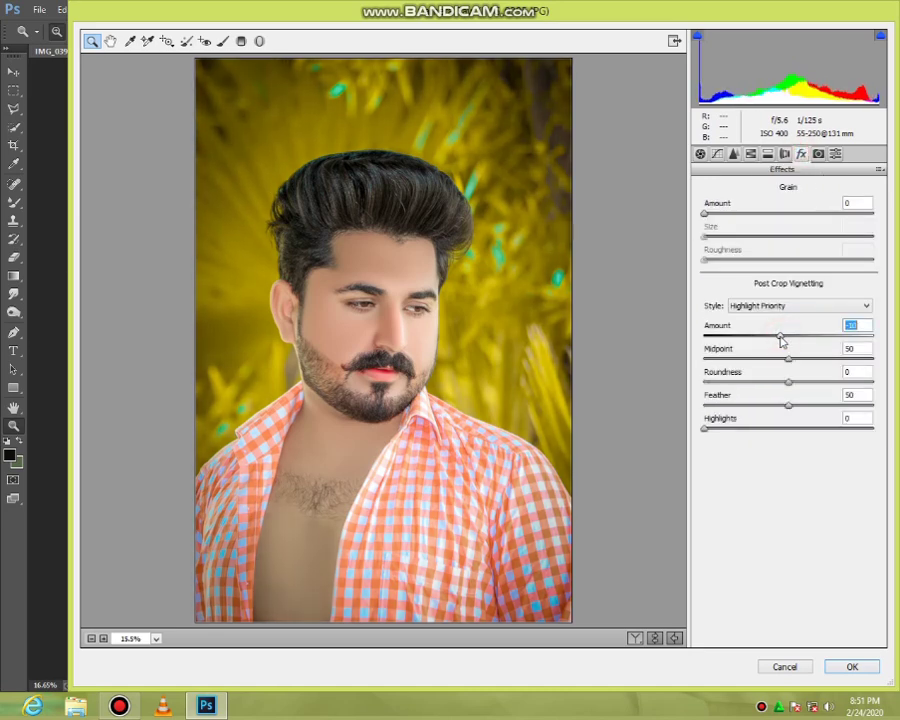
click(784, 153)
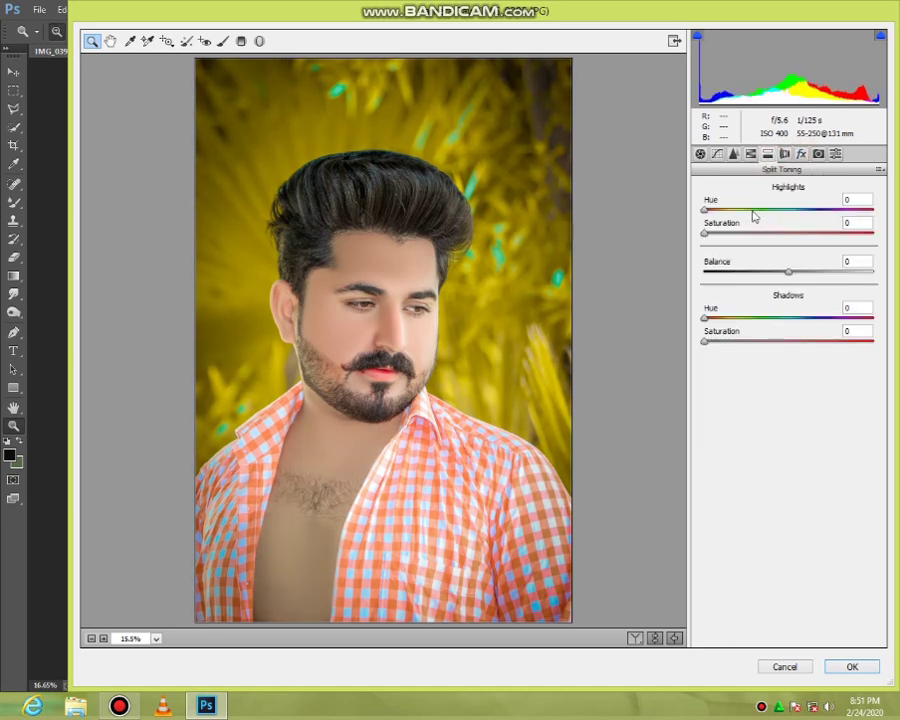
click(752, 210)
drag(705, 233, 736, 212)
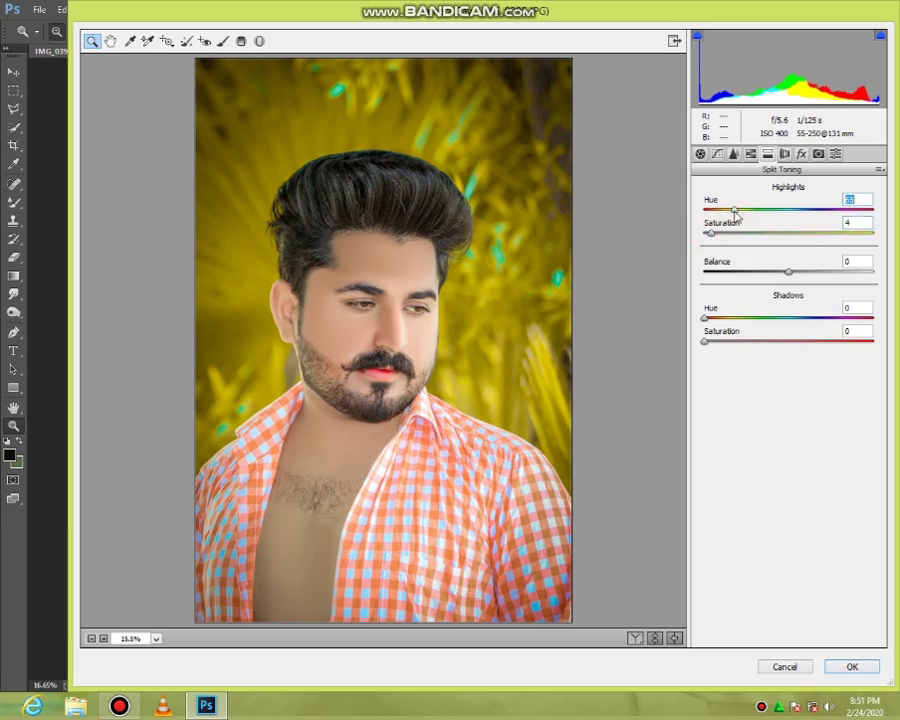
click(709, 341)
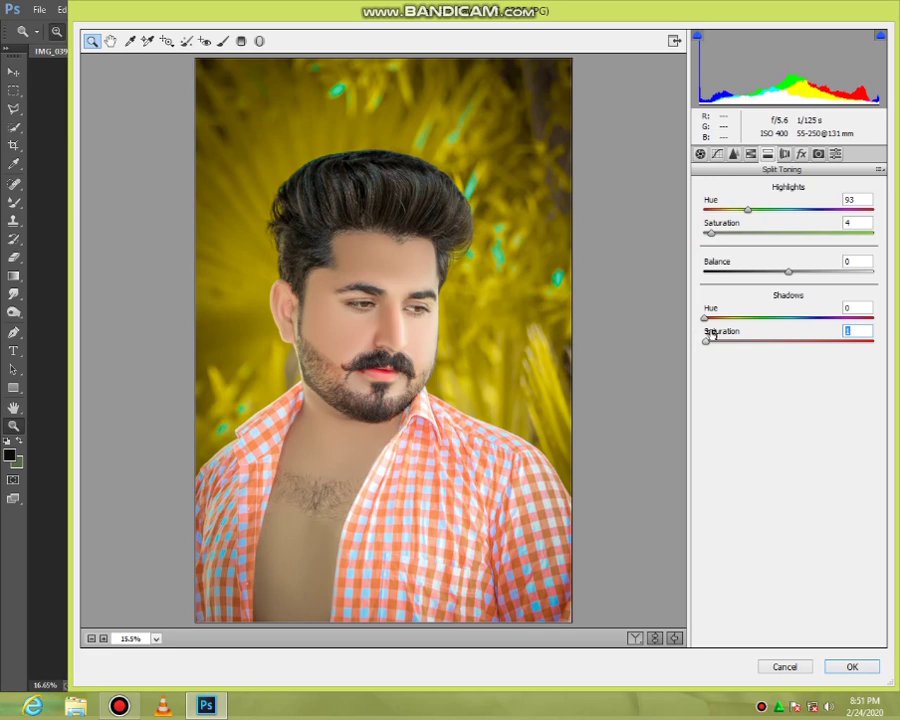
click(715, 319)
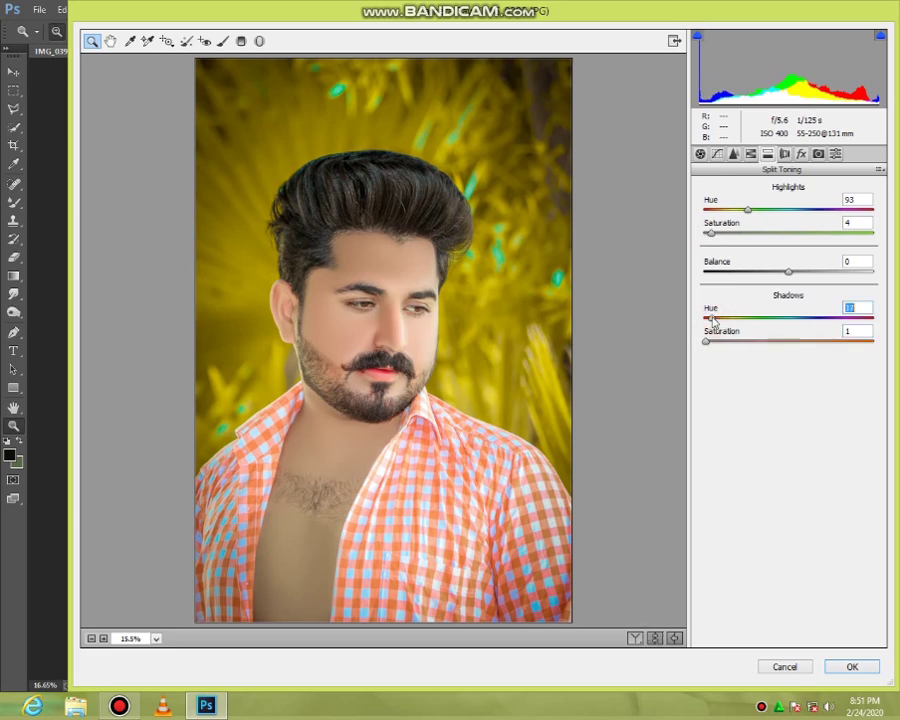
click(845, 667)
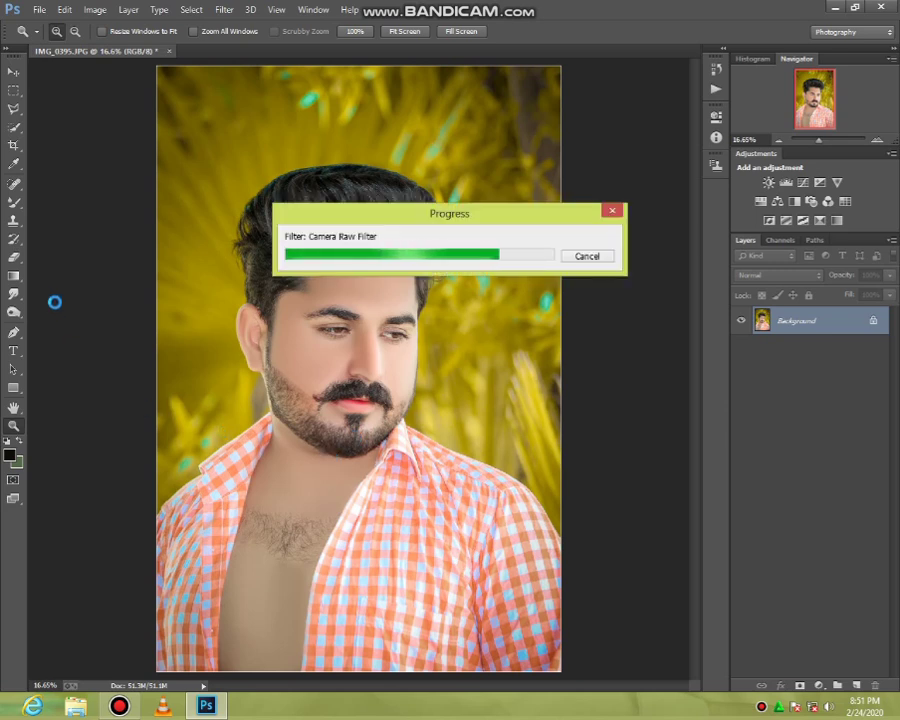
- Enlarge the Mixer Brush to 435 px, blend the lower chest skin, then zoom in on the face
click(14, 202)
right_click(310, 515)
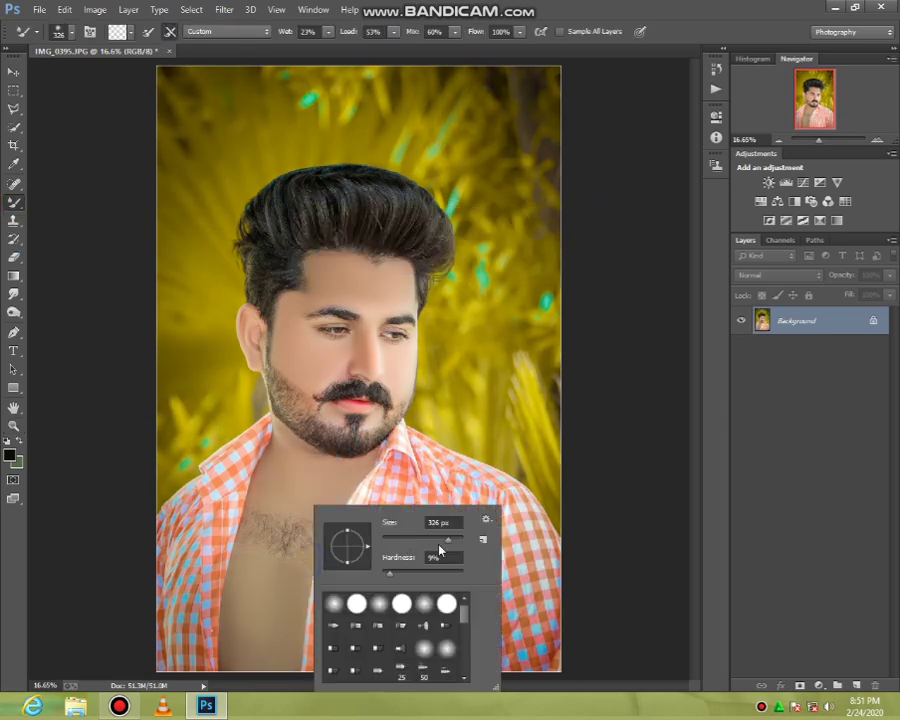
drag(390, 522, 432, 554)
key(Return)
drag(255, 630, 270, 585)
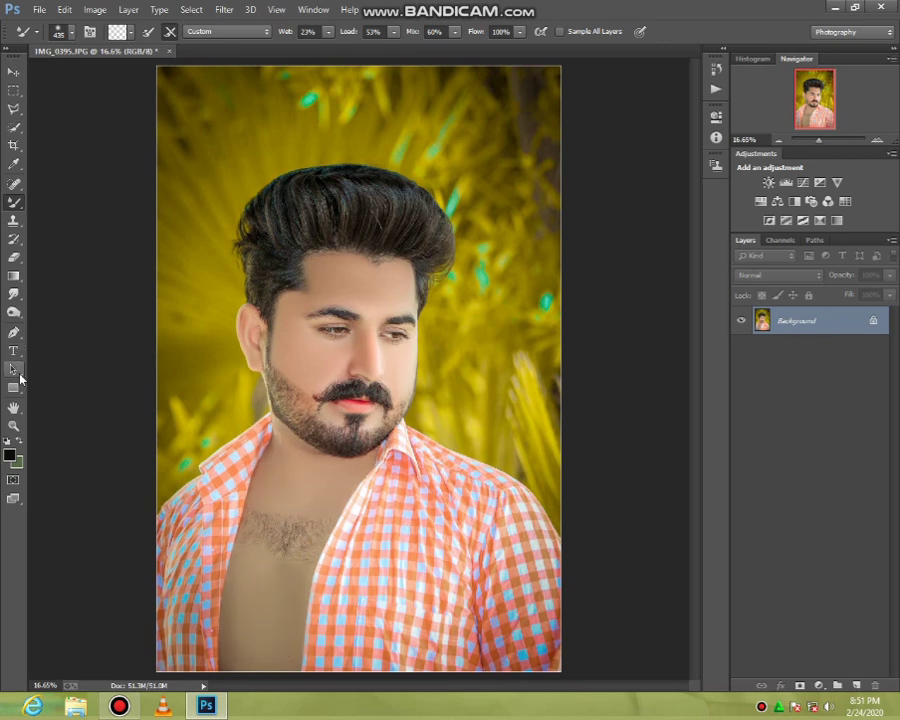
click(13, 425)
click(330, 310)
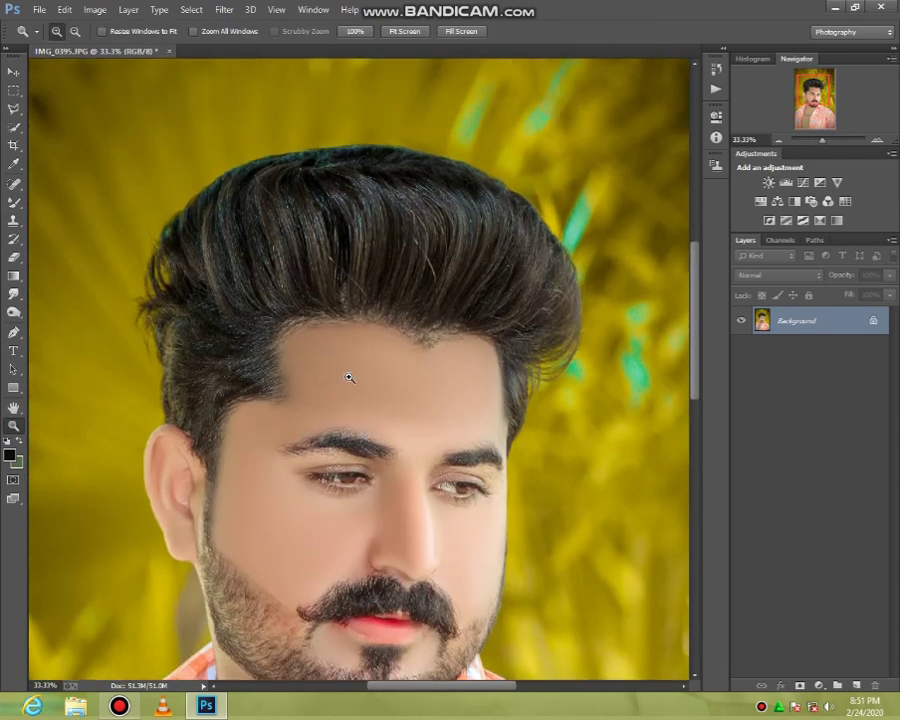
- Zoom in on the forehead and set up the Smudge tool with an enlarged soft brush
click(349, 377)
scroll(300, 390, down, 3)
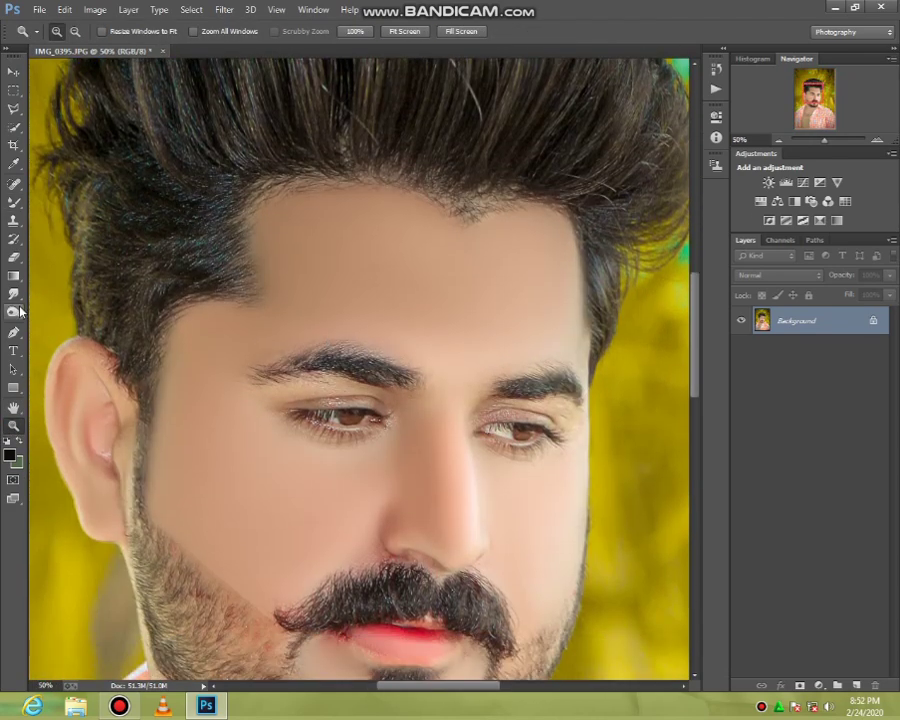
click(13, 294)
right_click(392, 247)
click(486, 414)
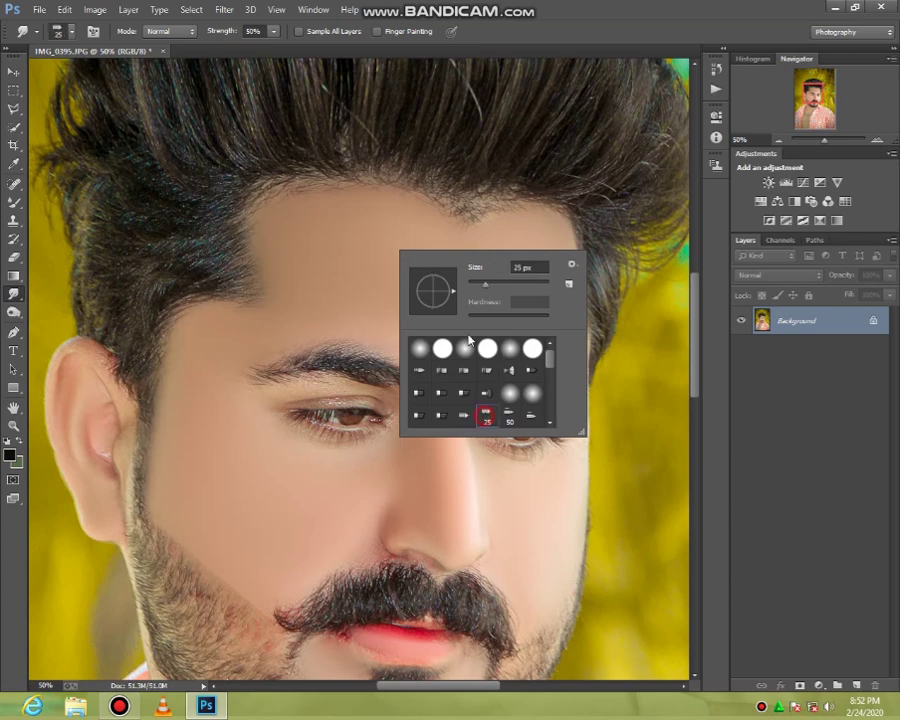
click(519, 286)
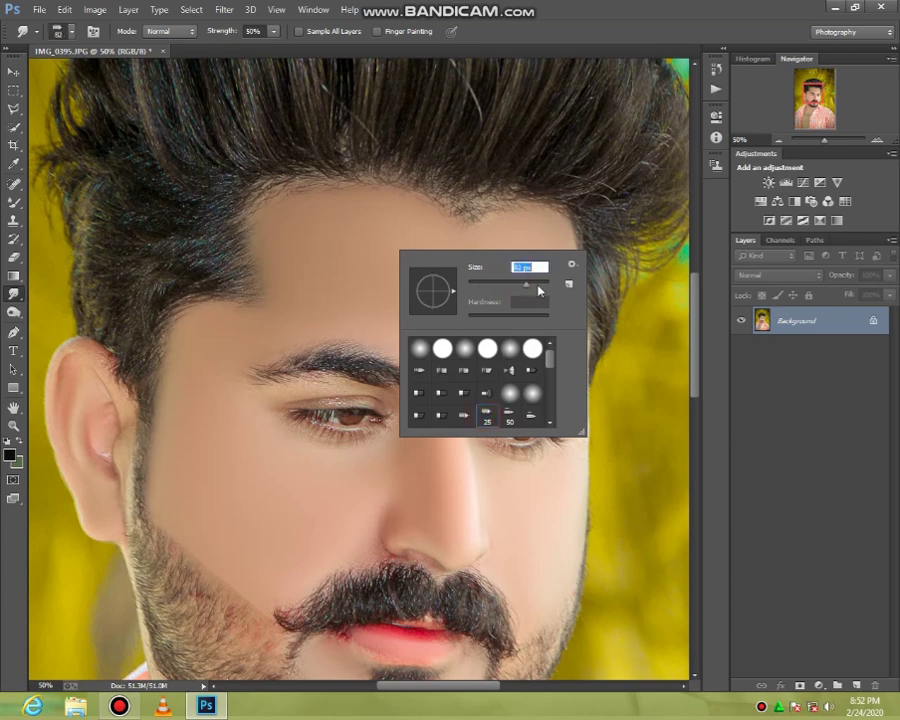
click(378, 235)
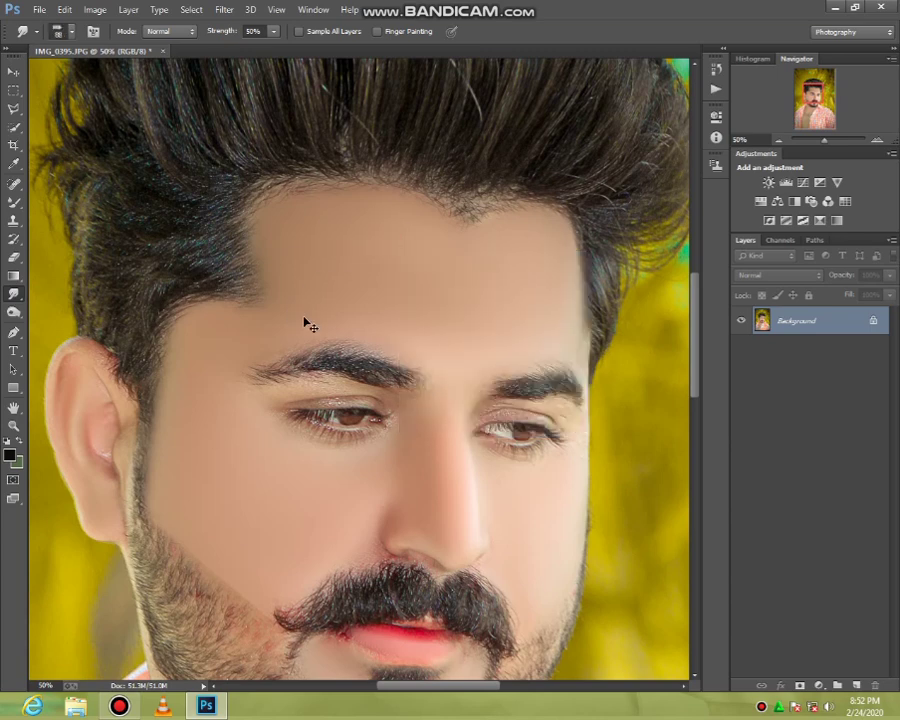
- Duplicate the photo onto Layer 1 and smudge the forehead hairline with a slightly larger brush
key(ctrl+j)
right_click(426, 245)
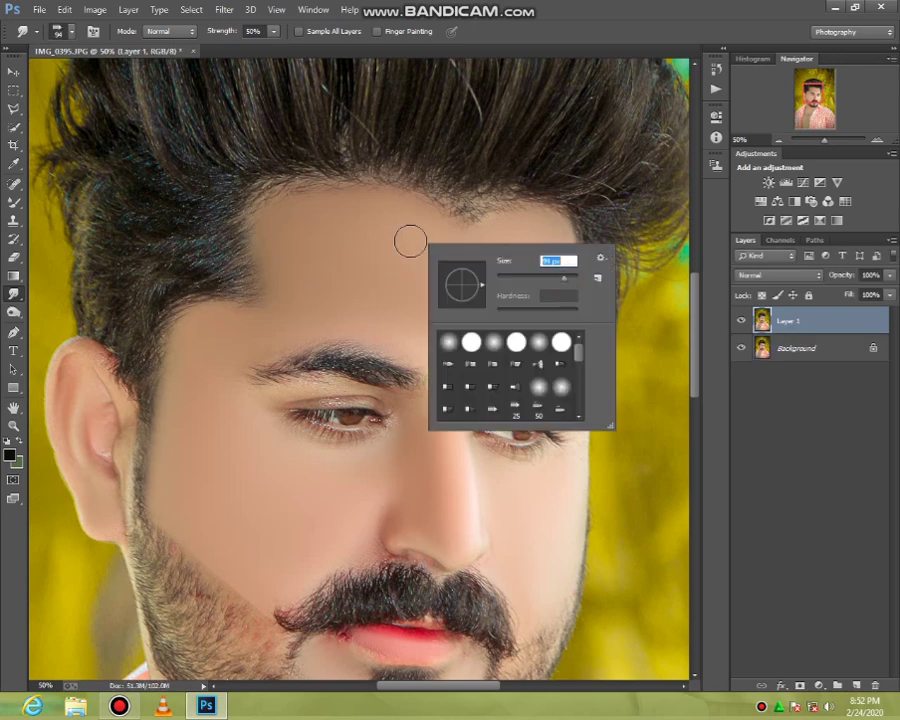
drag(488, 263, 497, 263)
click(456, 225)
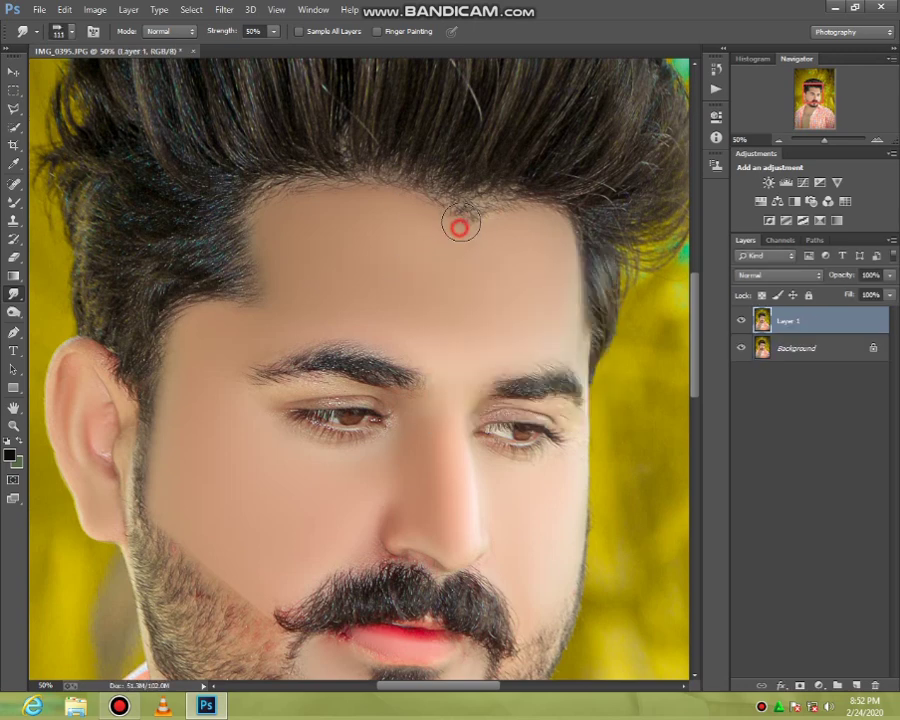
drag(475, 207, 474, 223)
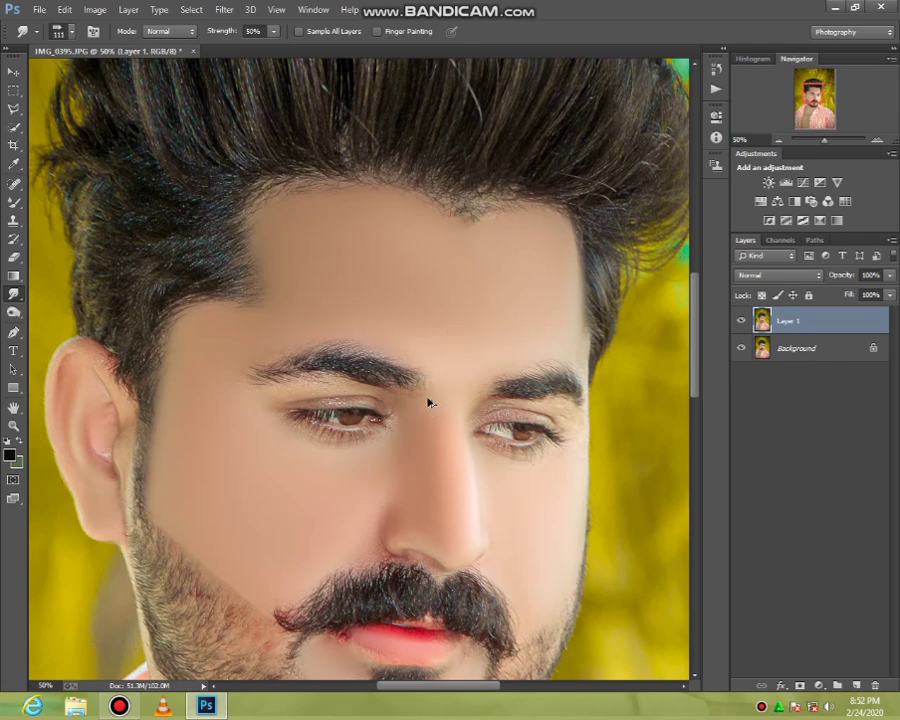
- Outline the forehead patch near the hairline with the Polygonal Lasso
click(13, 108)
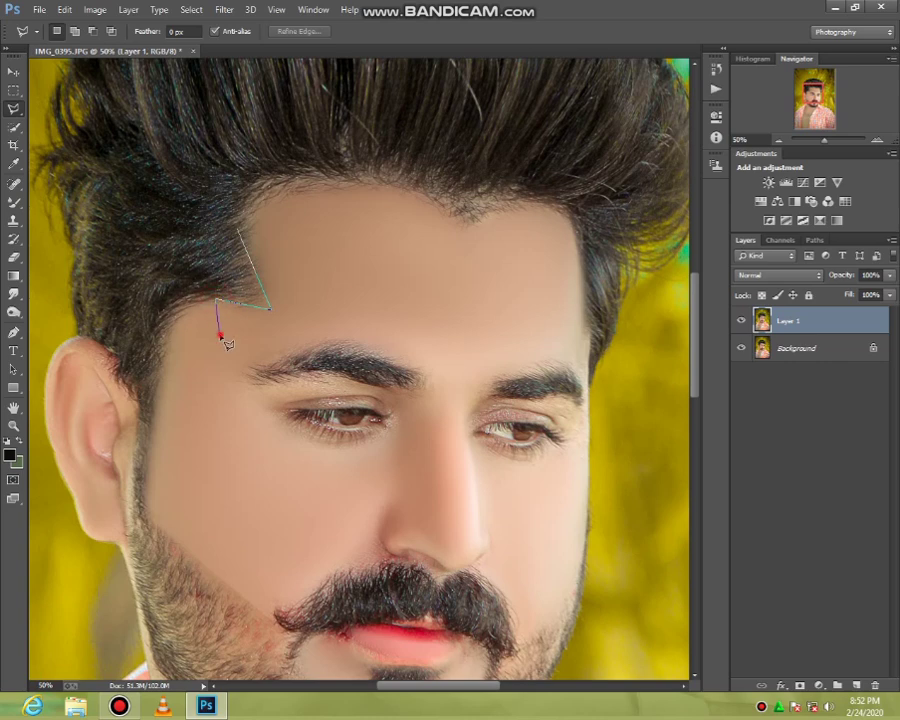
click(305, 327)
click(335, 251)
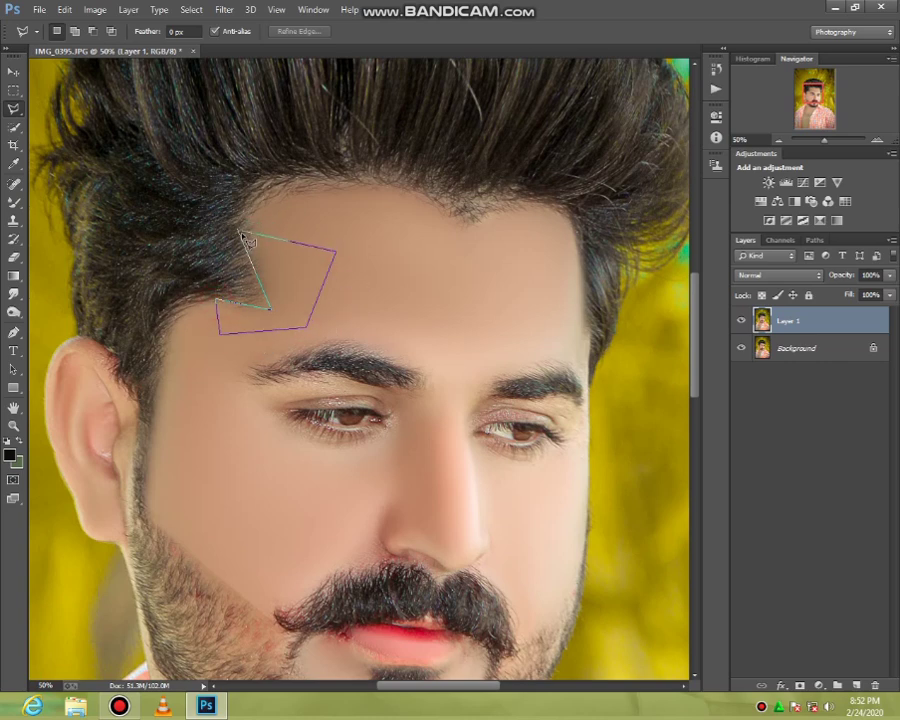
click(241, 232)
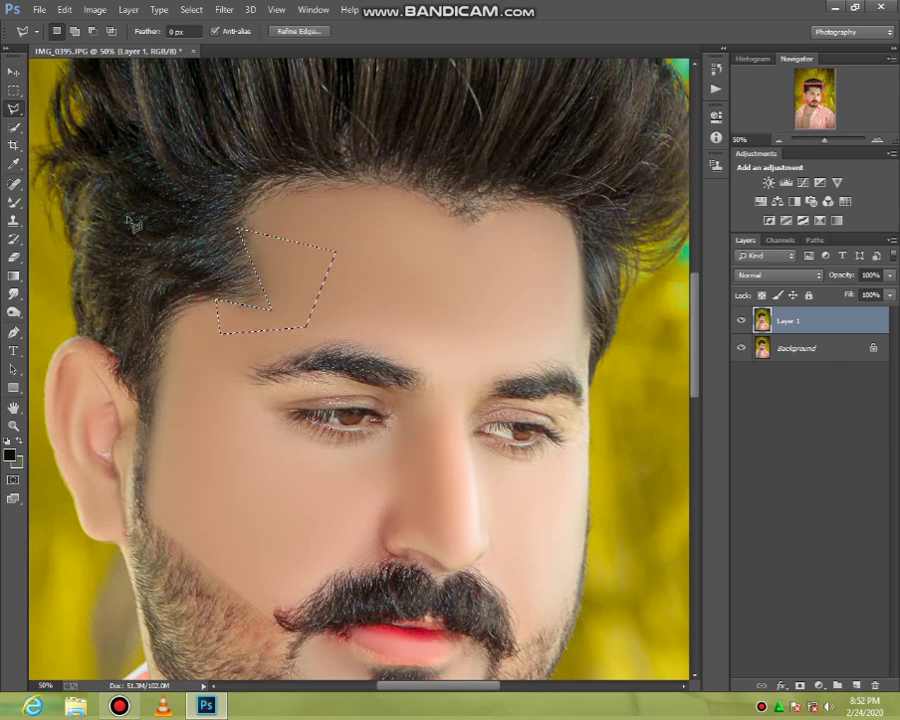
- Blend the skin inside the patch with a 191 px Mixer Brush, then deselect
click(13, 202)
right_click(385, 285)
drag(530, 318, 510, 320)
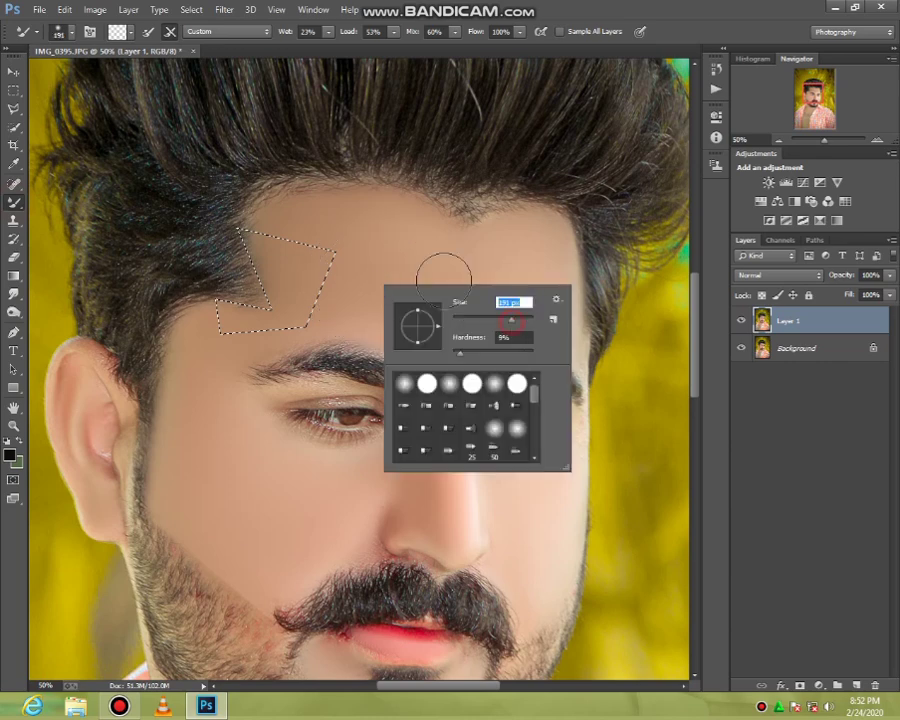
click(358, 247)
drag(320, 254, 312, 257)
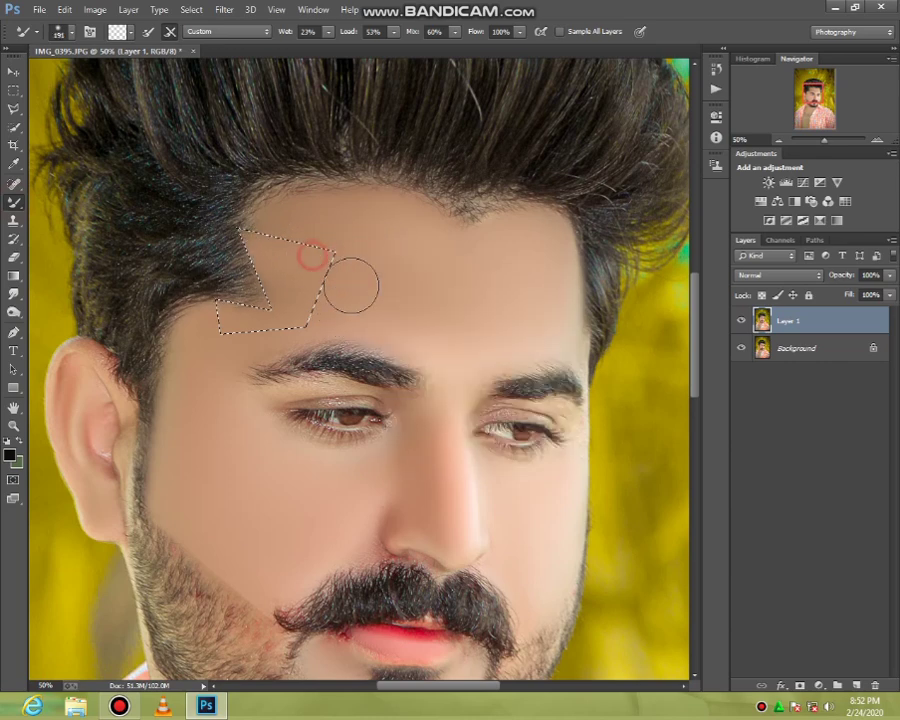
drag(193, 366, 229, 367)
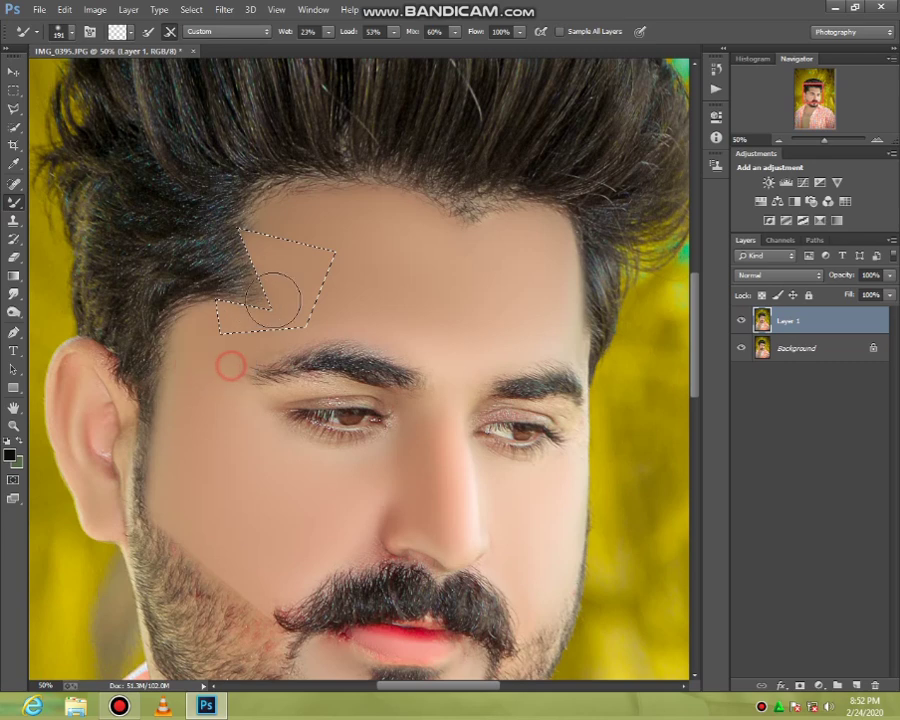
drag(273, 298, 275, 255)
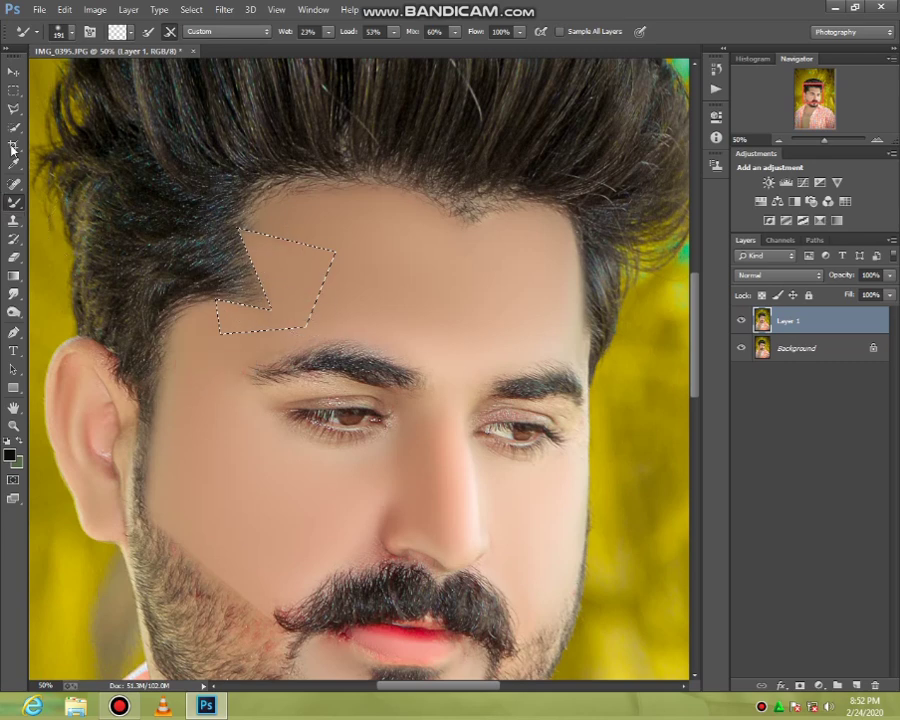
click(14, 108)
click(324, 213)
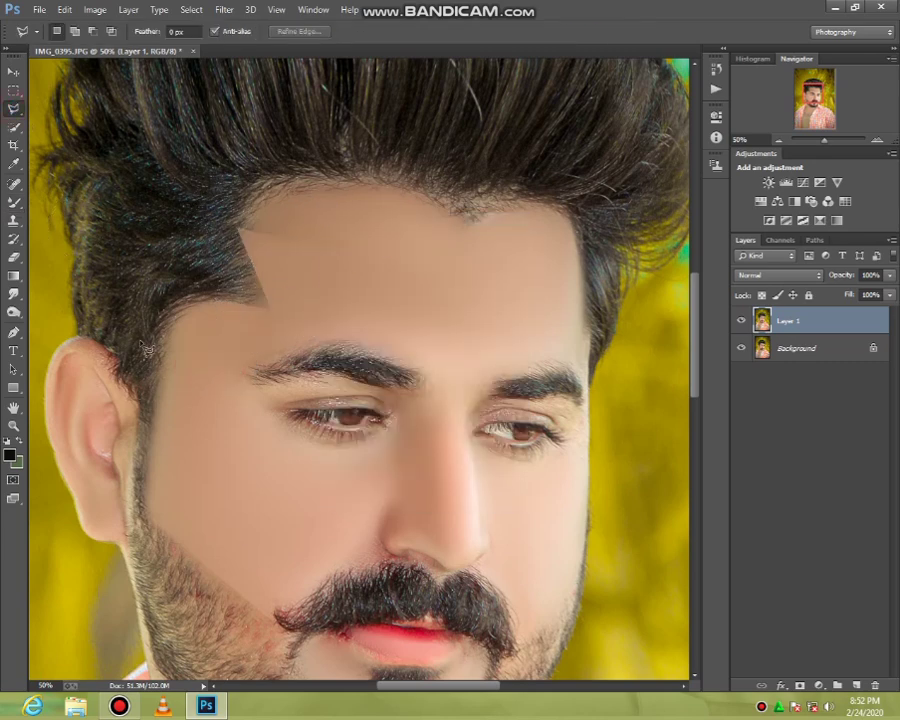
- Blend the forehead skin near the hairline notch with the Mixer Brush
click(13, 204)
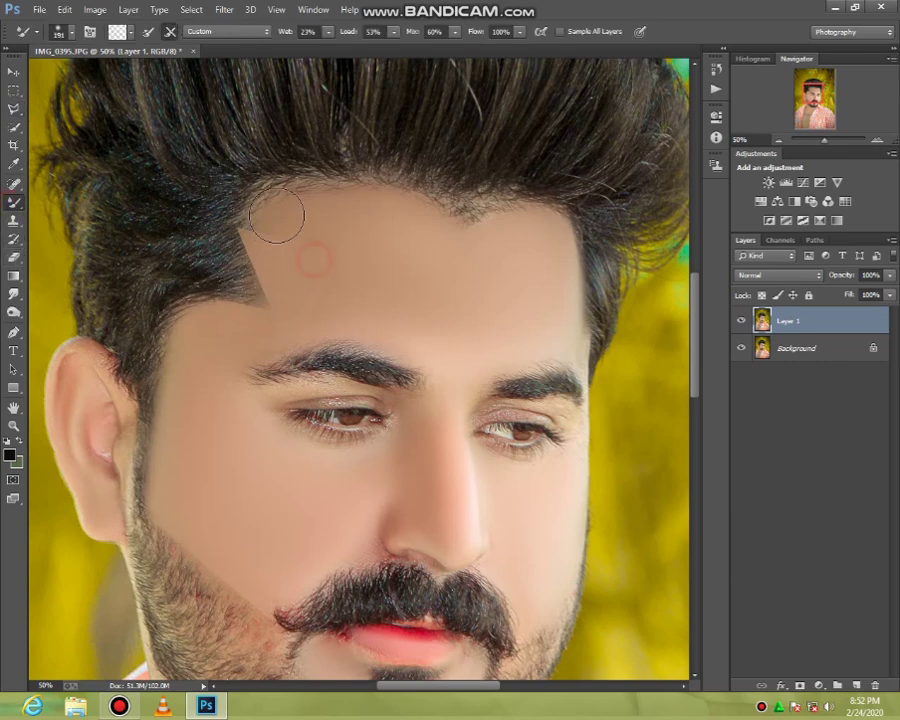
mouse_move(307, 244)
mouse_down()
mouse_move(331, 293)
mouse_move(268, 238)
mouse_move(354, 215)
mouse_up()
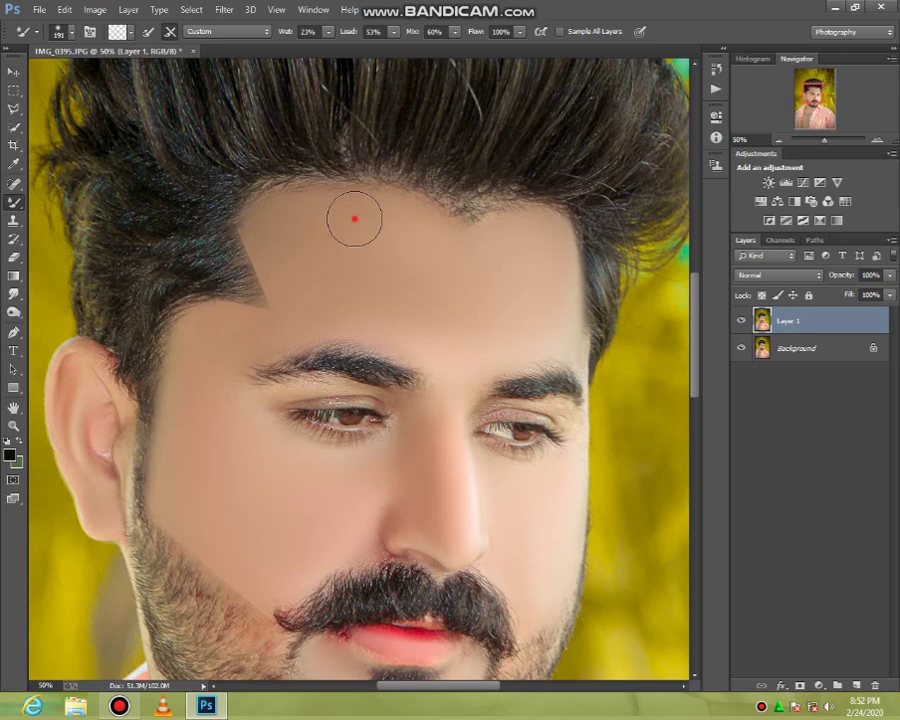
scroll(456, 316, down, 2)
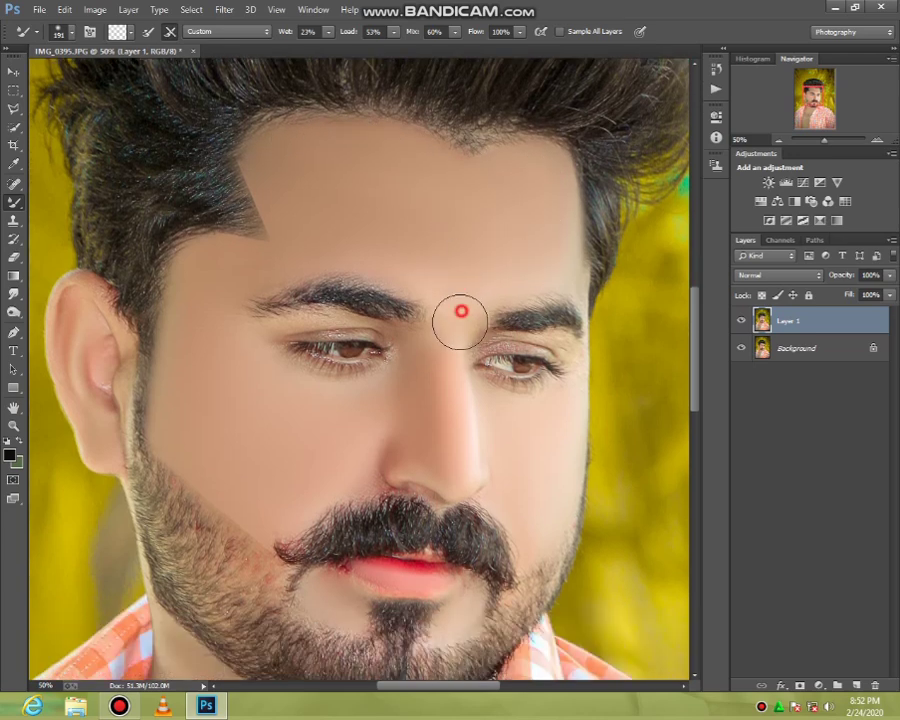
scroll(458, 316, down, 3)
scroll(344, 360, down, 2)
scroll(220, 316, up, 3)
scroll(217, 340, up, 4)
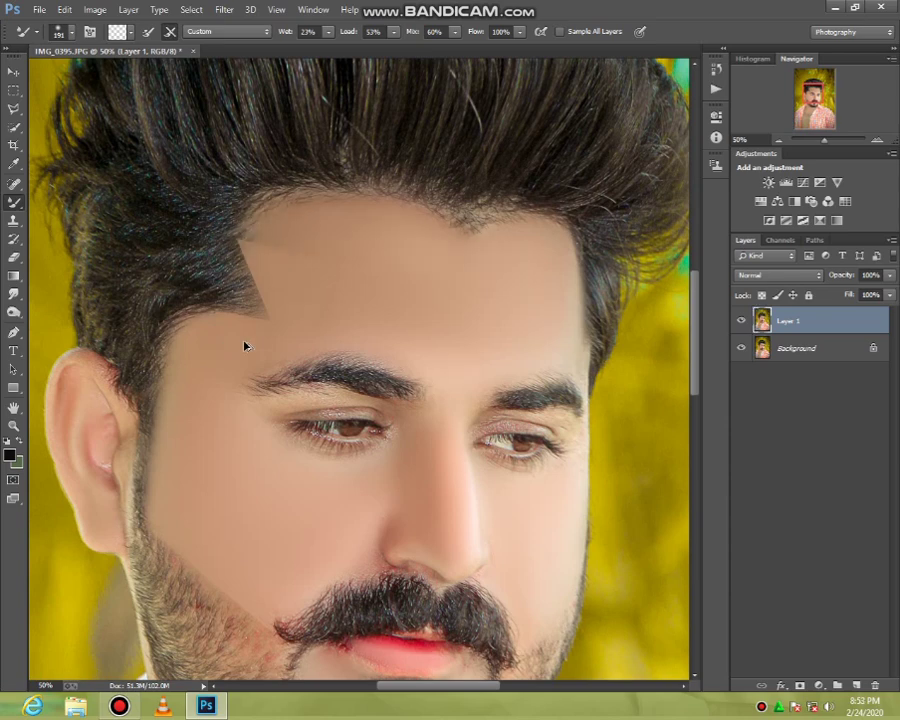
- Reselect the forehead patch and delete the retouched Layer 1
key(ctrl+shift+d)
click(873, 688)
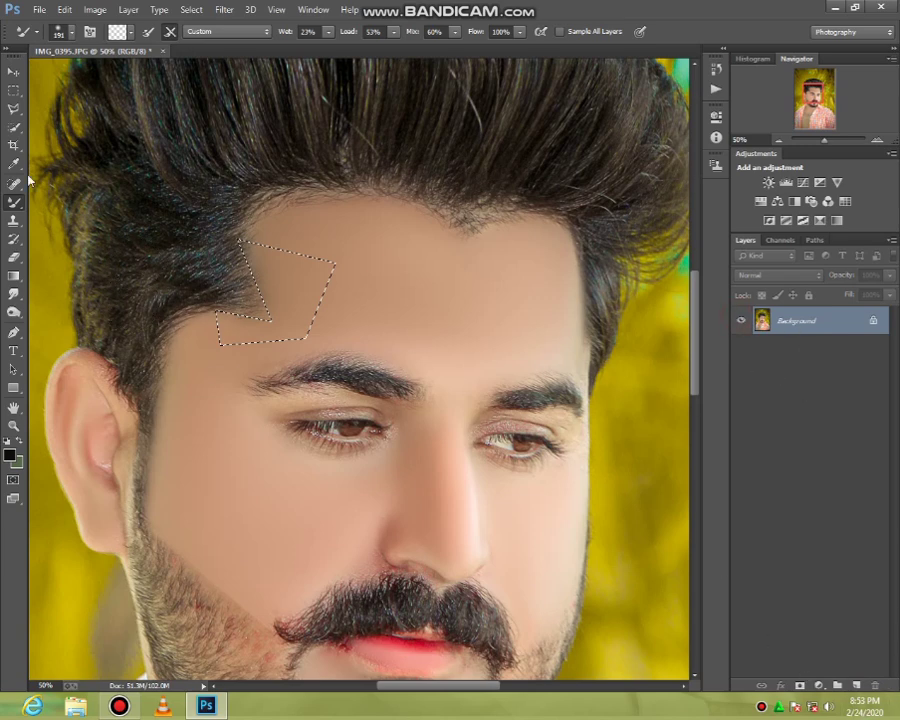
click(14, 108)
right_click(340, 228)
- Deselect, fit the photo on screen, then zoom to 100% on the left eye
click(362, 231)
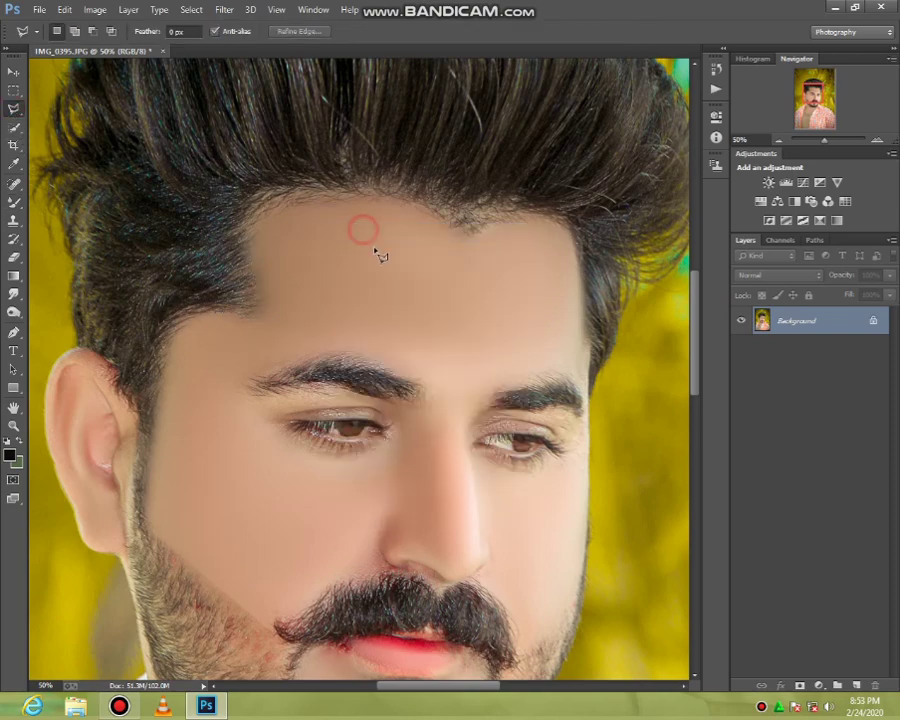
scroll(293, 354, up, 2)
click(14, 425)
right_click(300, 324)
click(358, 334)
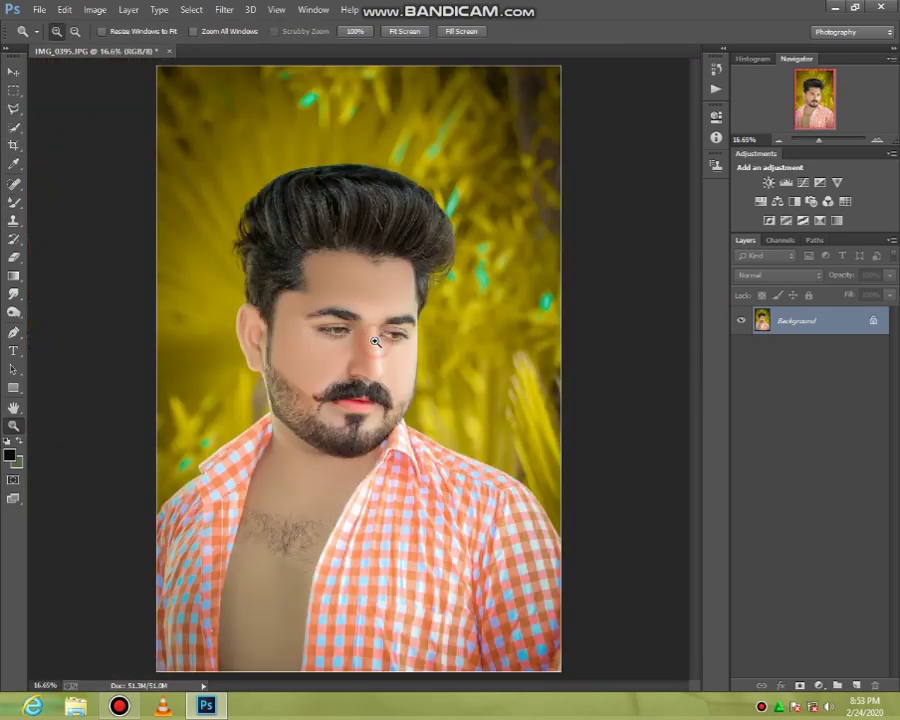
click(350, 311)
click(389, 350)
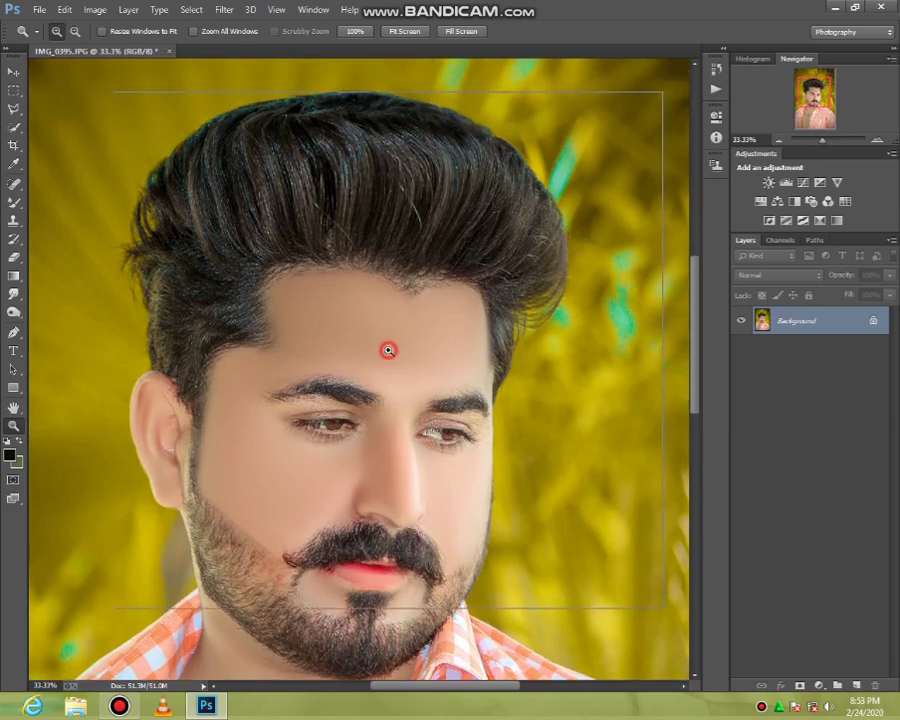
click(300, 405)
click(303, 414)
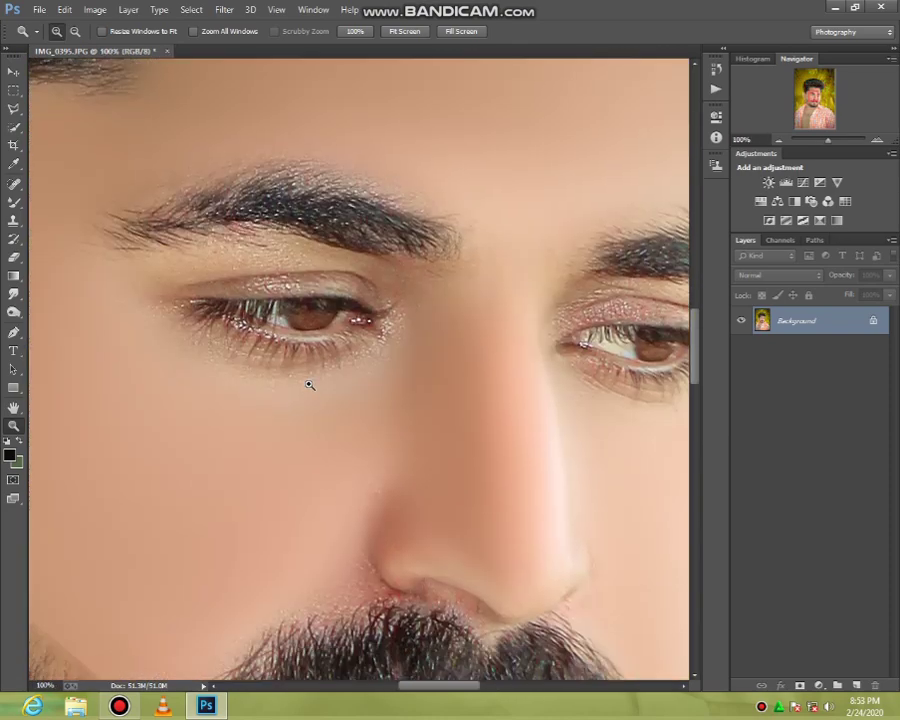
- Duplicate the image onto a new Layer 1 and zoom to 200% on the eye
key(ctrl+j)
click(311, 360)
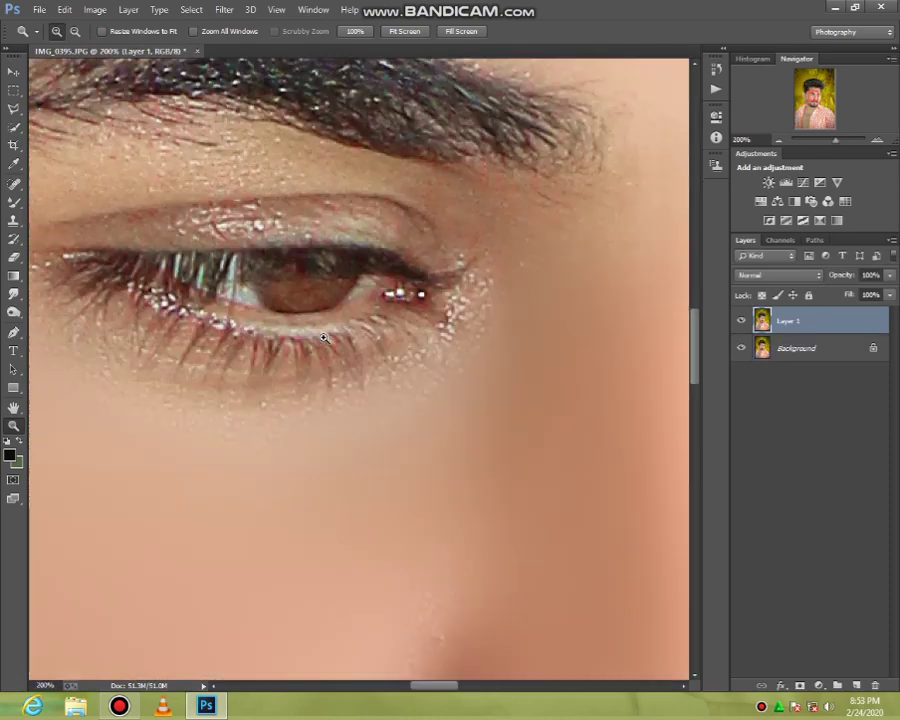
scroll(300, 360, up, 3)
click(13, 312)
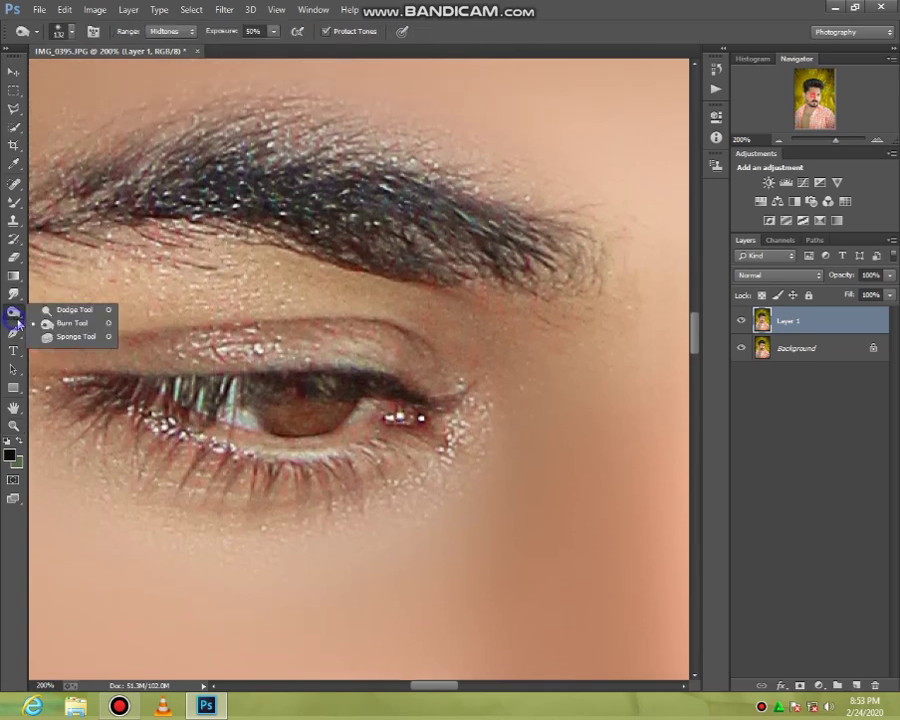
click(70, 305)
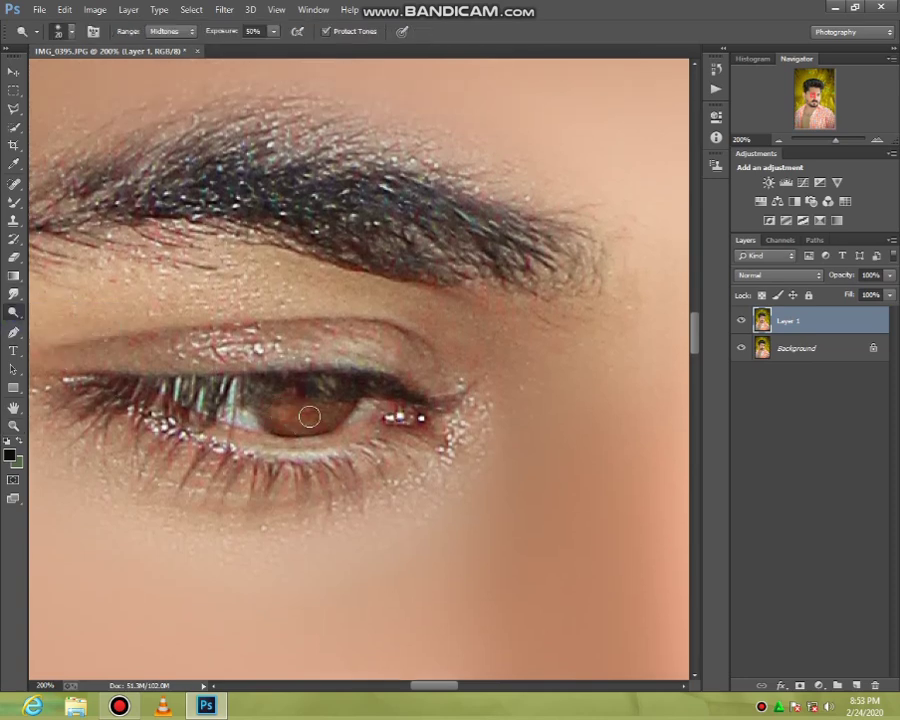
- Dodge both irises at 50% midtone exposure to lighten them
drag(311, 414, 270, 395)
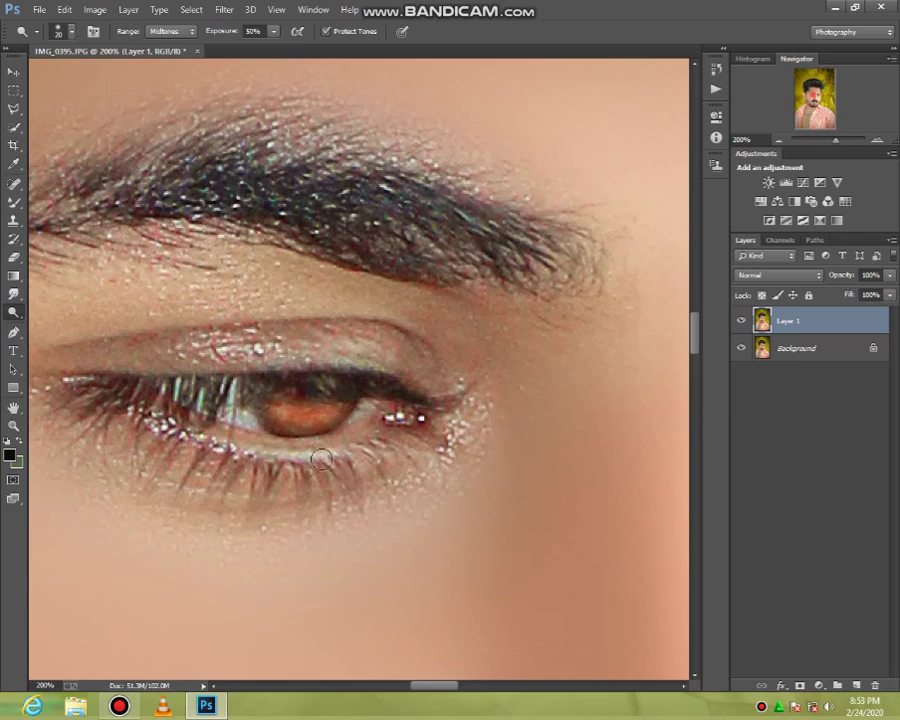
scroll(321, 458, down, 2)
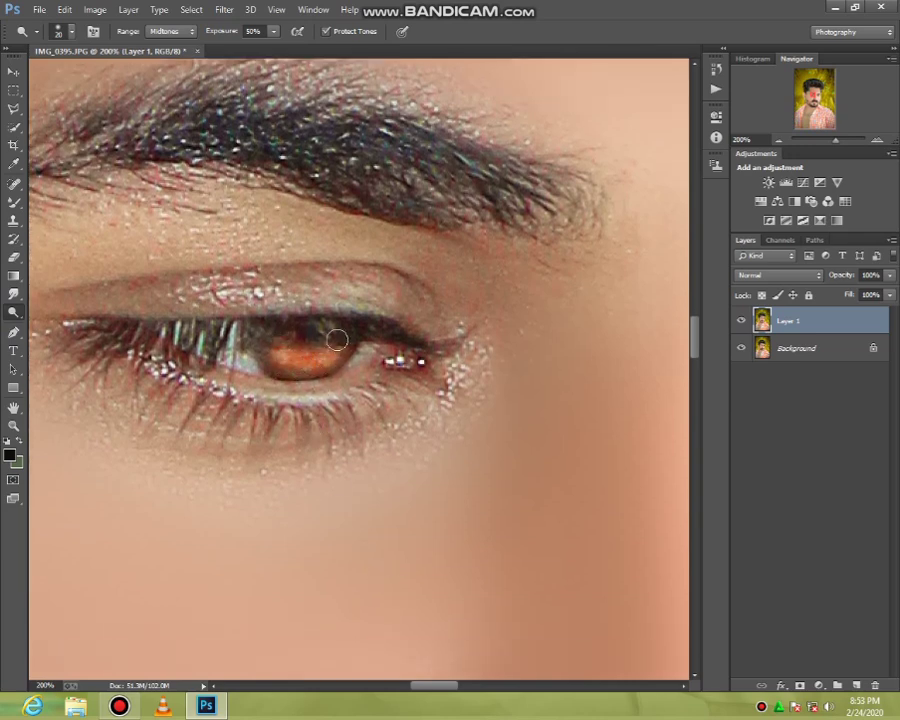
drag(433, 690, 484, 688)
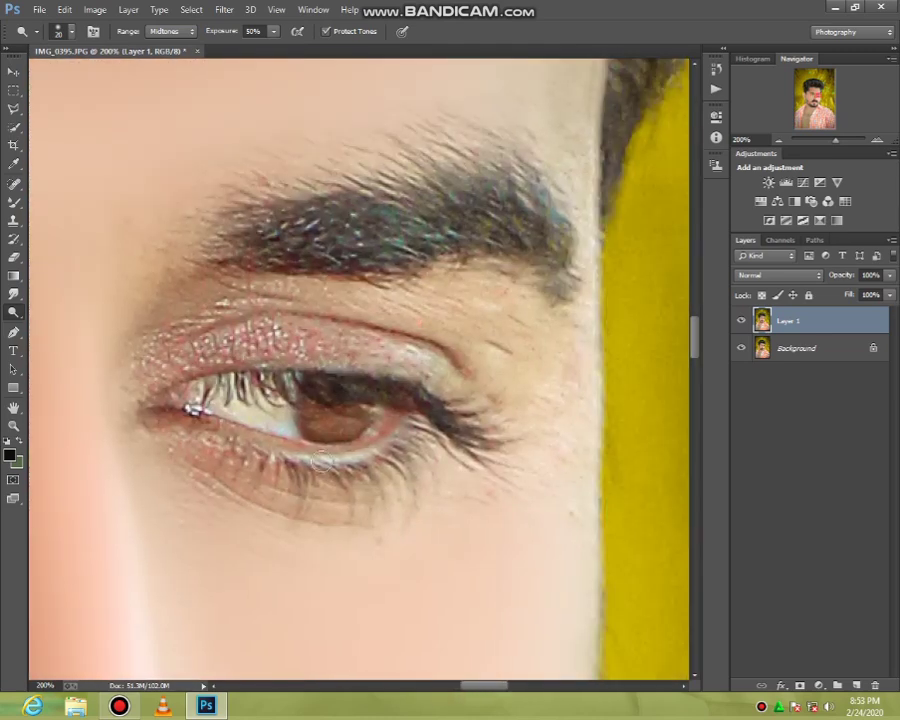
mouse_move(311, 414)
mouse_down()
mouse_move(351, 428)
mouse_move(312, 408)
mouse_up()
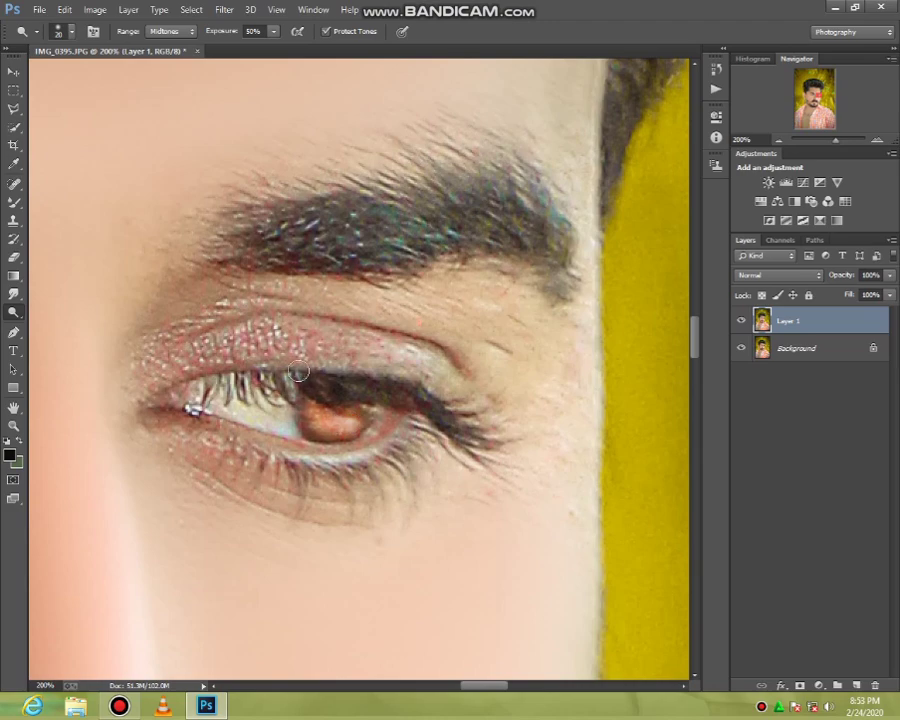
click(13, 425)
right_click(296, 392)
- Lower Layer 1 opacity to about 71%
click(344, 400)
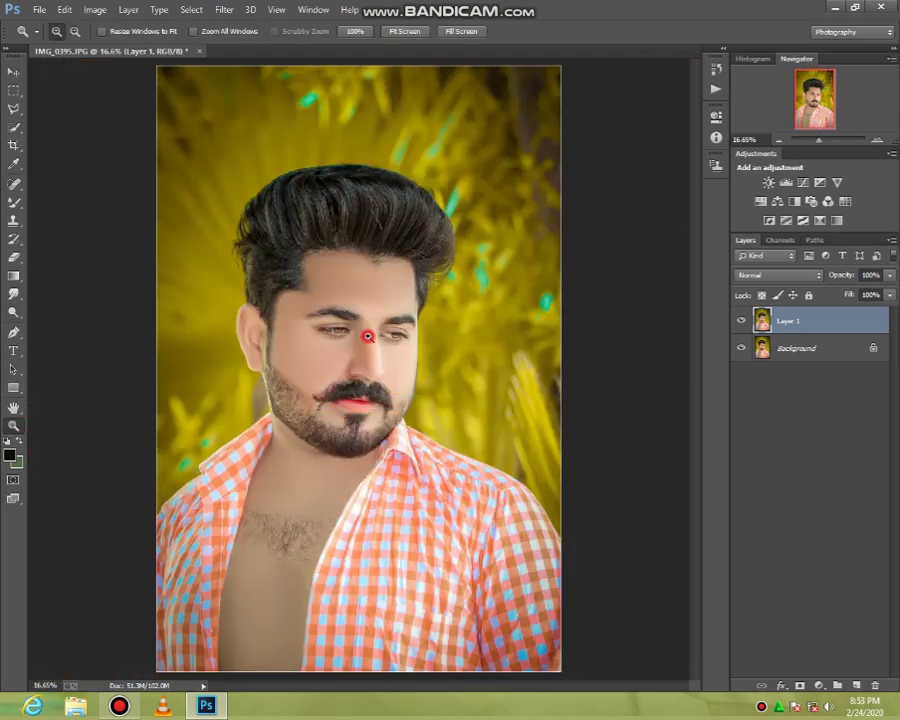
click(377, 341)
click(394, 338)
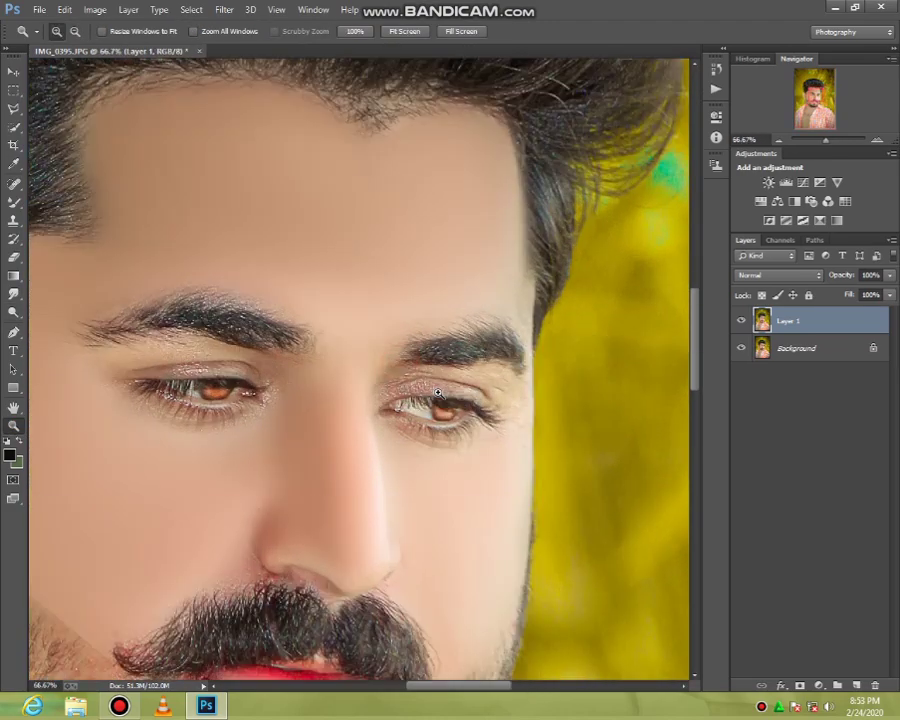
click(890, 276)
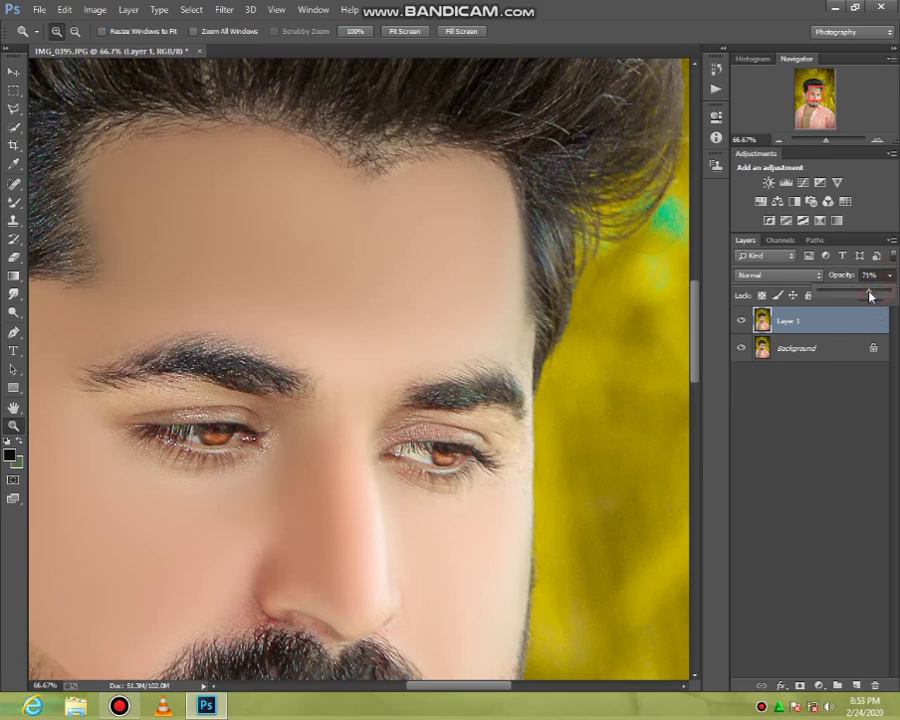
- Merge the visible layers into the Background and view at 100%
right_click(803, 350)
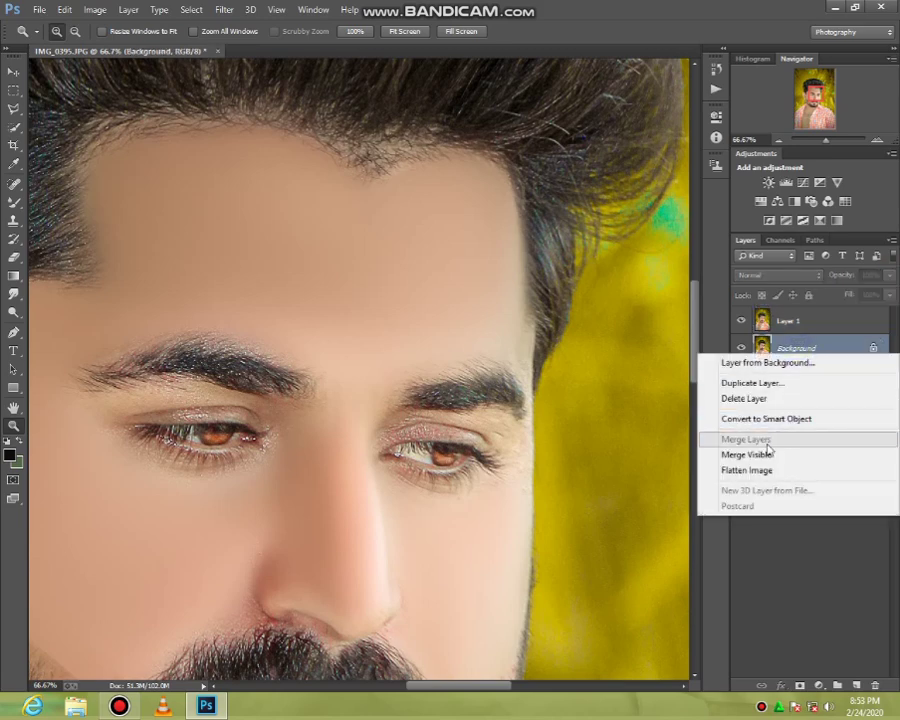
click(779, 456)
click(470, 462)
click(470, 462)
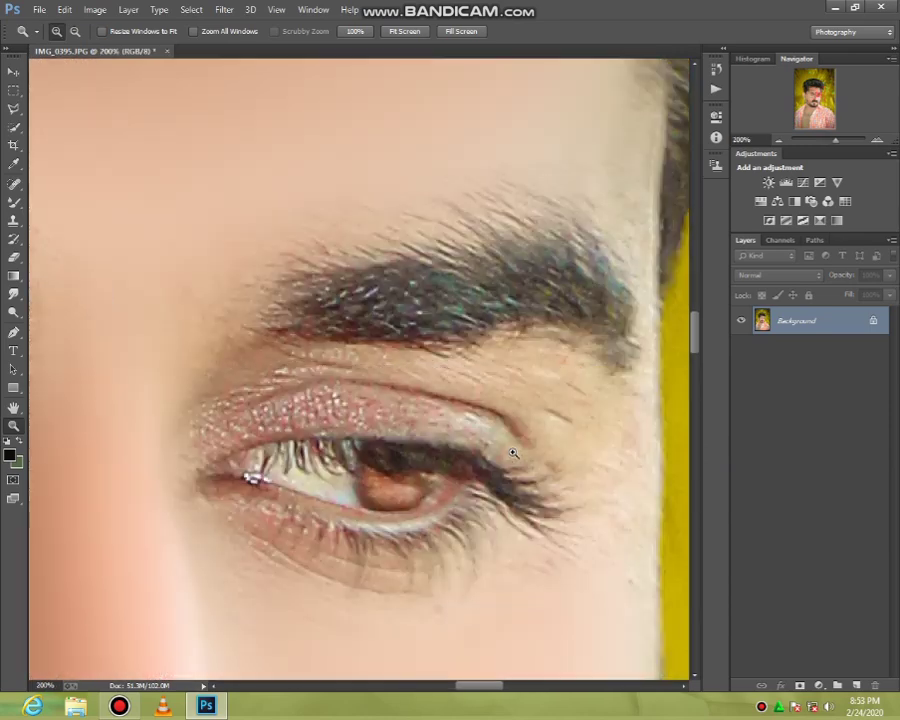
right_click(493, 440)
click(552, 467)
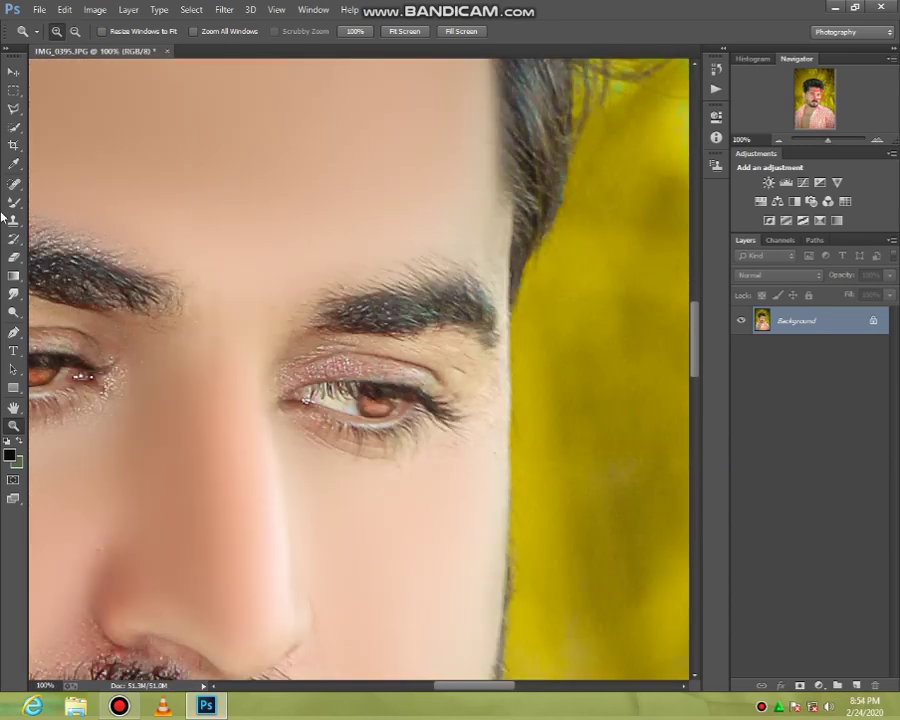
- Smooth the skin below the eye with a 78 px Mixer Brush
click(13, 205)
right_click(322, 383)
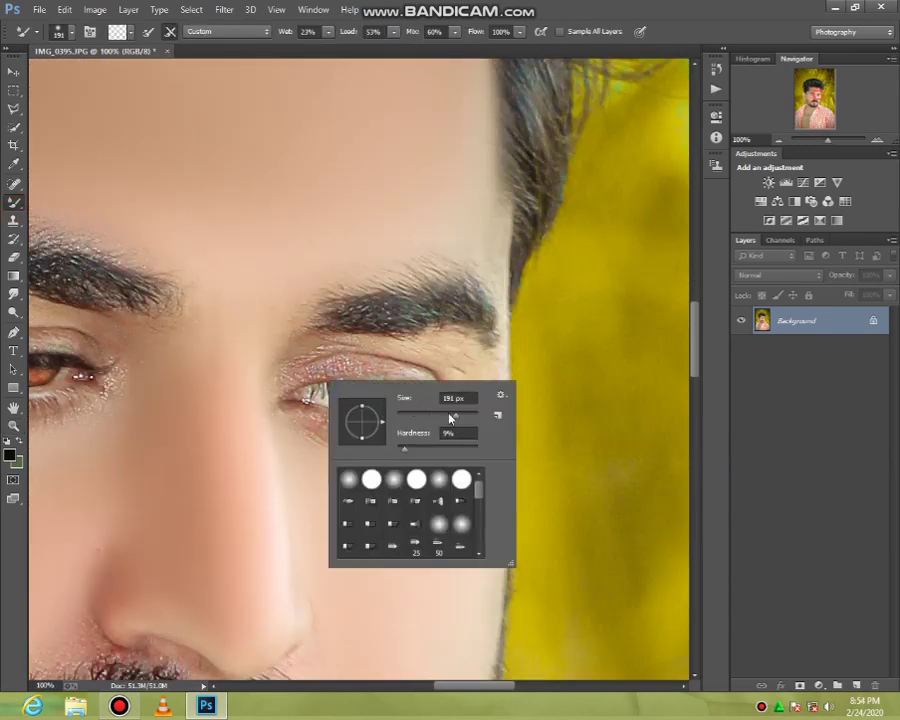
key(bracketleft)
key(bracketleft)
key(bracketleft)
text(78)
key(Return)
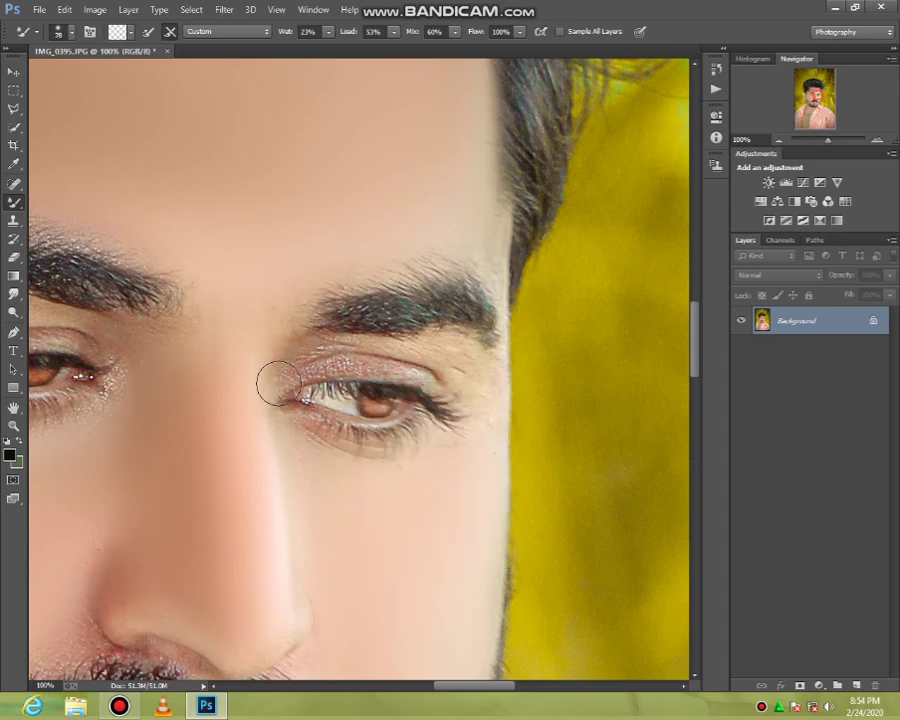
click(274, 371)
scroll(274, 371, down, 1)
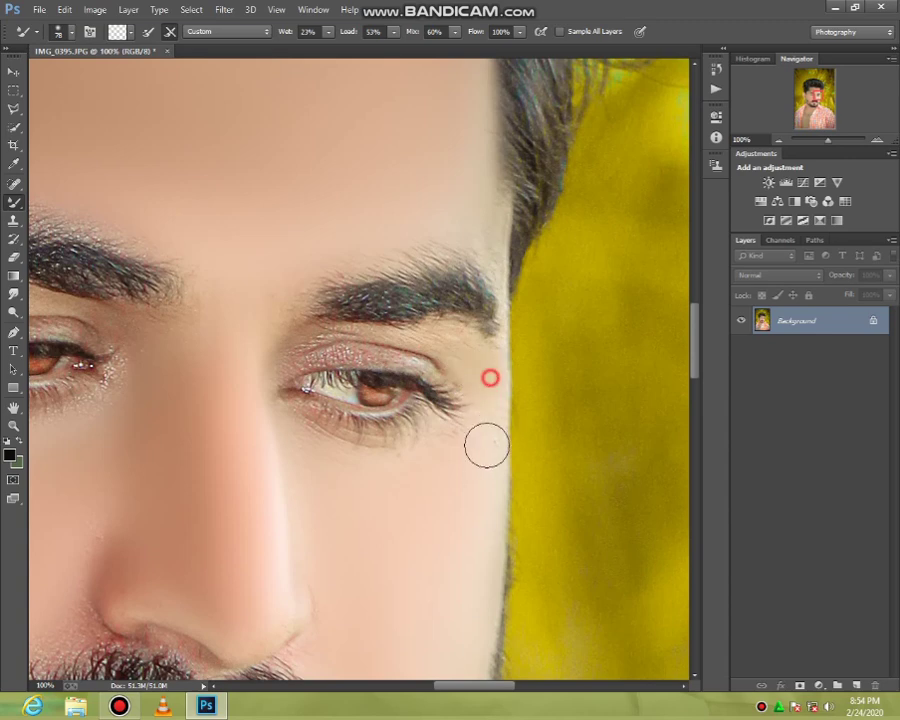
mouse_move(488, 376)
mouse_down()
mouse_move(429, 449)
mouse_move(304, 497)
mouse_move(278, 464)
mouse_up()
- Blend the skin along the nostril and beside the nose
scroll(304, 497, down, 3)
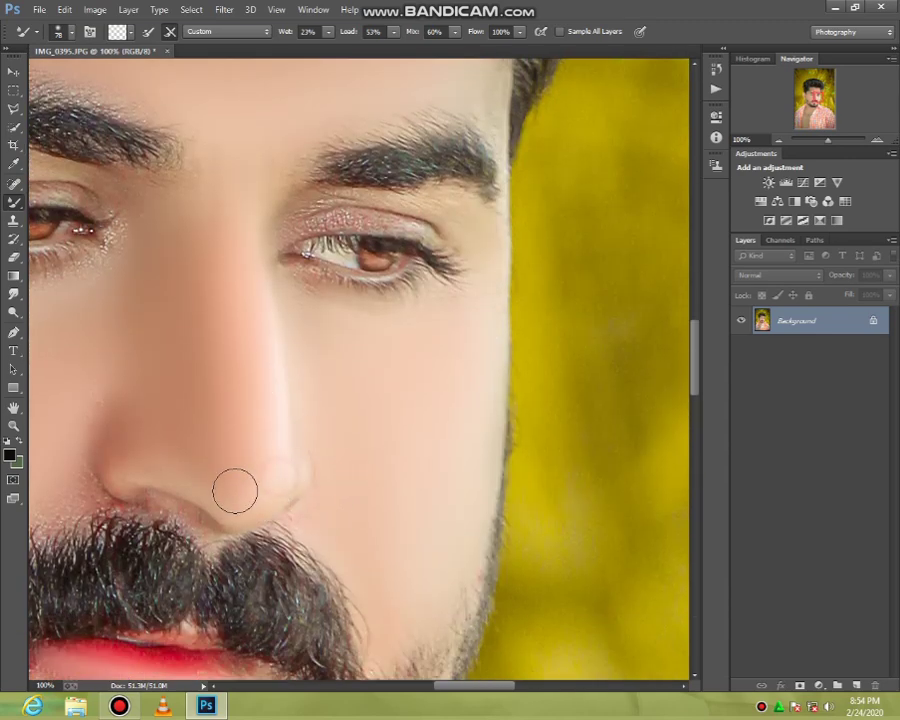
drag(195, 478, 149, 456)
click(131, 454)
click(76, 404)
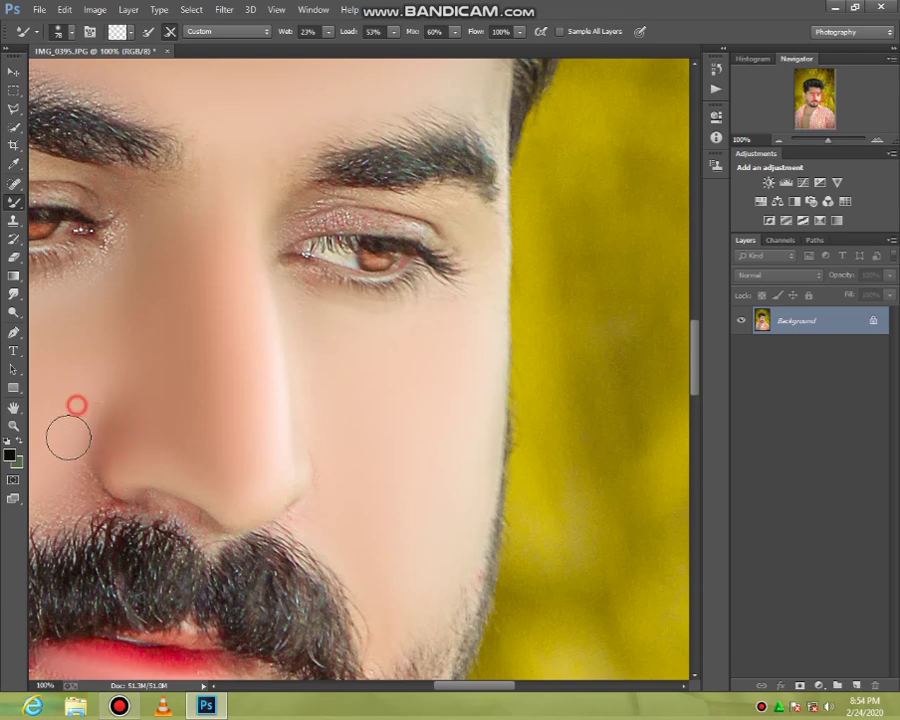
scroll(66, 436, down, 1)
click(70, 420)
scroll(273, 518, down, 3)
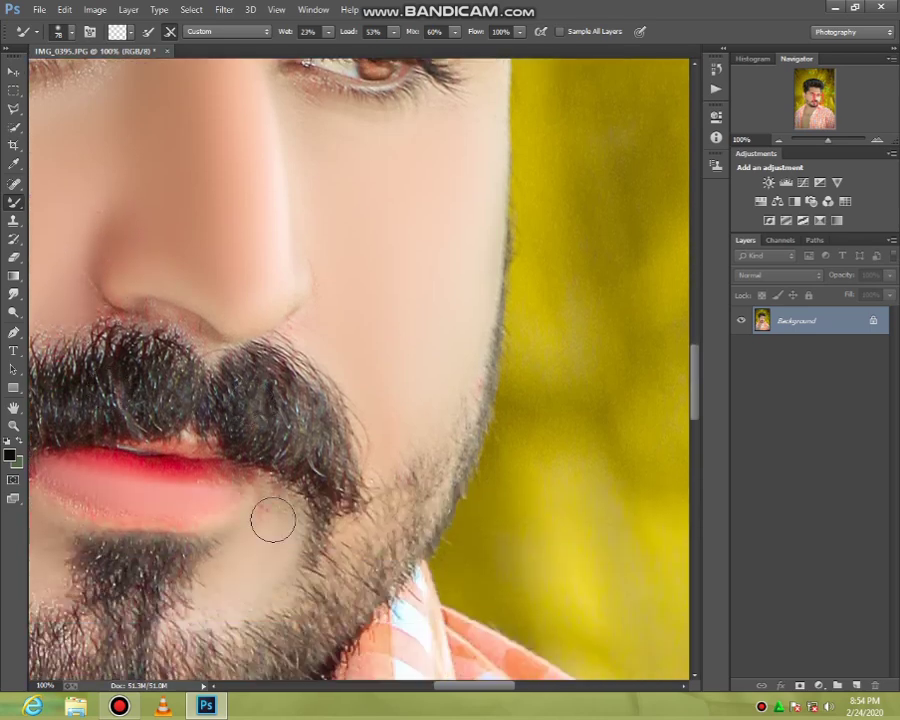
- Smooth the stubble and skin beside the chin and beard
click(277, 458)
drag(281, 474, 213, 532)
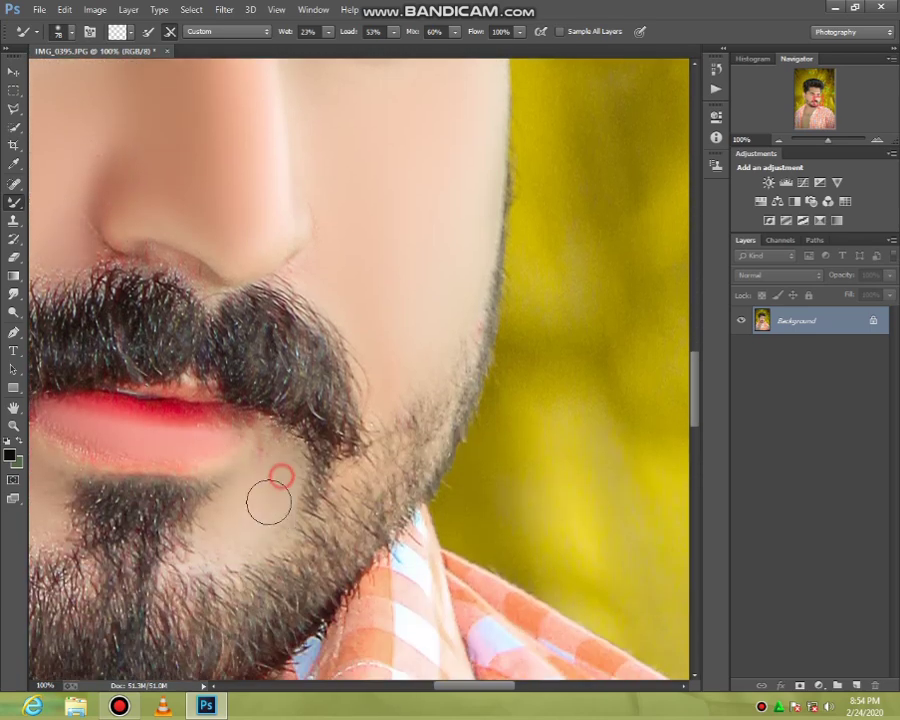
click(215, 525)
scroll(215, 525, down, 3)
scroll(210, 512, down, 1)
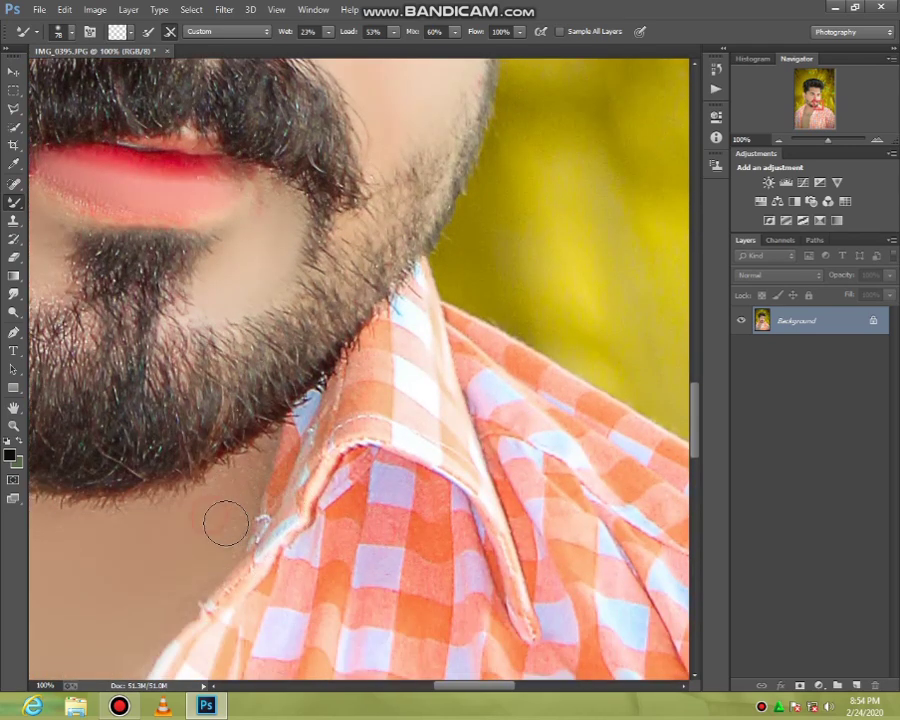
click(13, 425)
- Zoom in on the ear and add a new empty layer for the earring
right_click(305, 298)
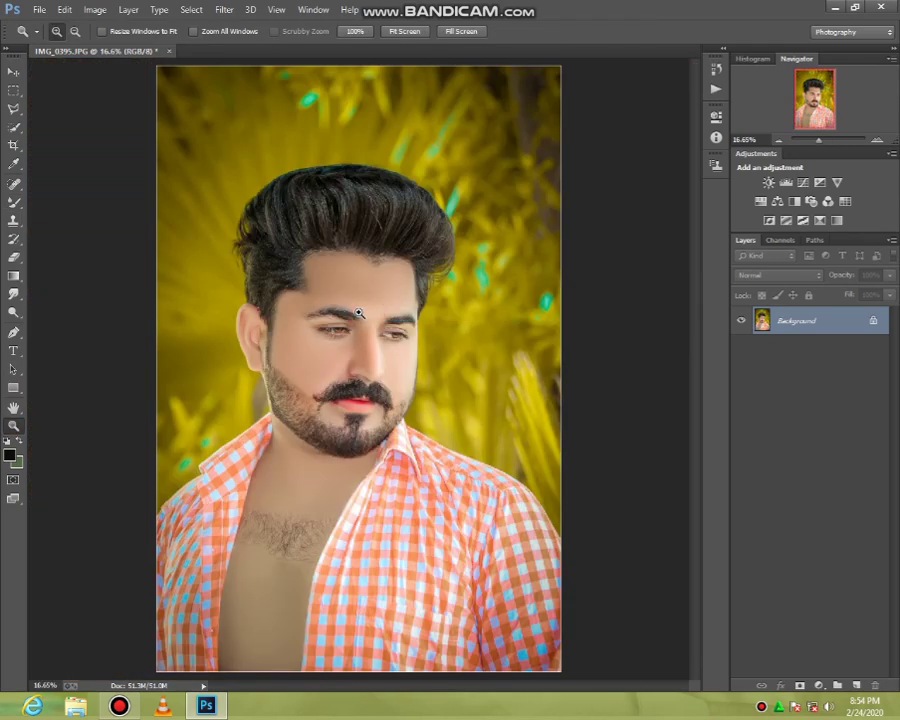
click(365, 312)
click(254, 357)
click(233, 362)
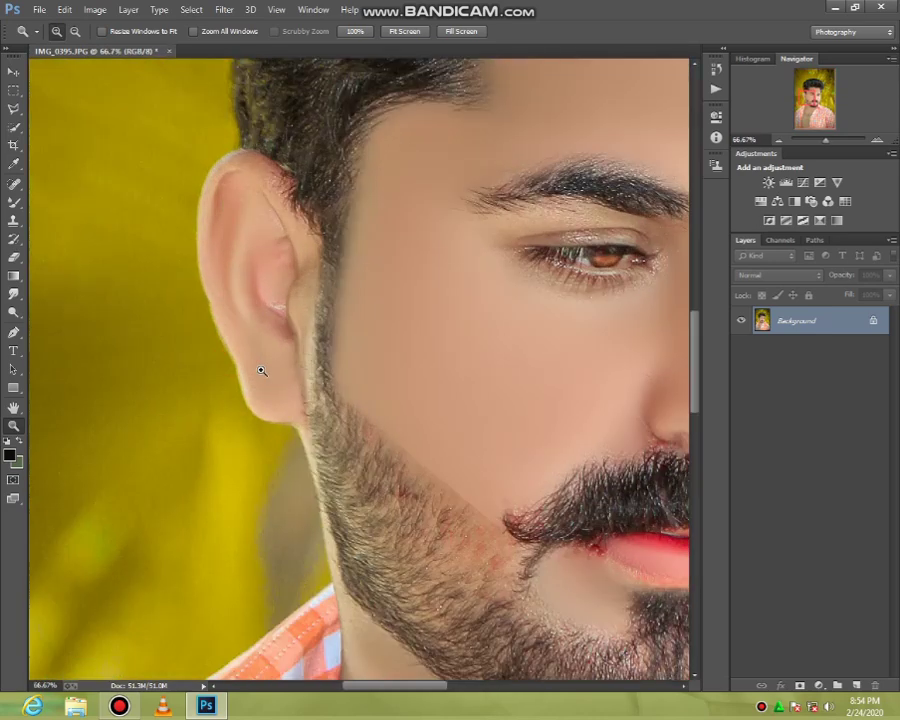
click(857, 687)
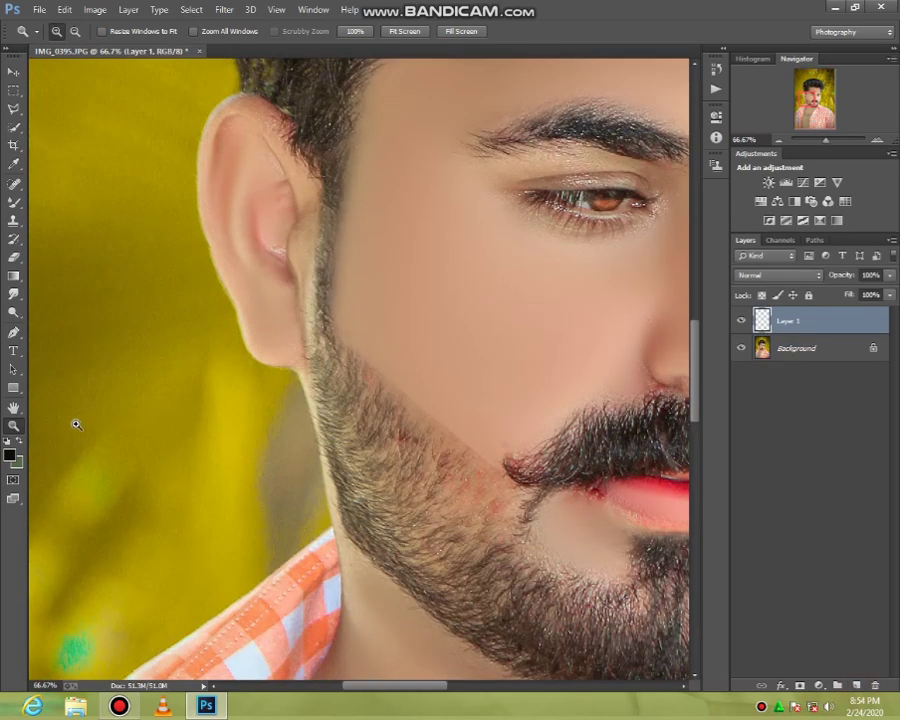
- Paint a black stud on the earlobe with a 61 px Brush
click(10, 455)
click(606, 178)
click(14, 220)
right_click(14, 202)
click(72, 200)
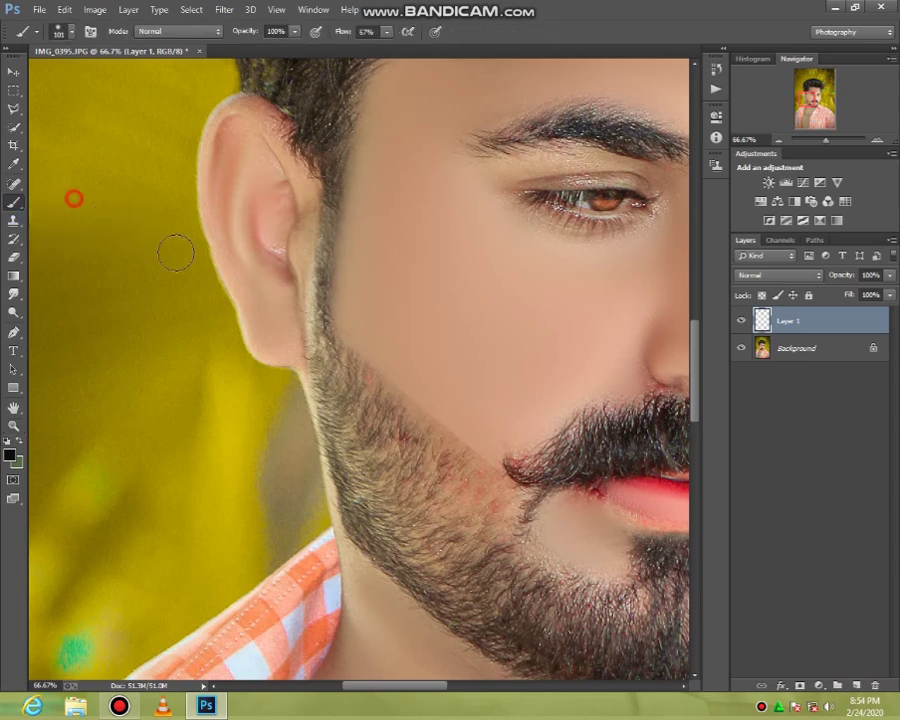
right_click(278, 327)
click(371, 362)
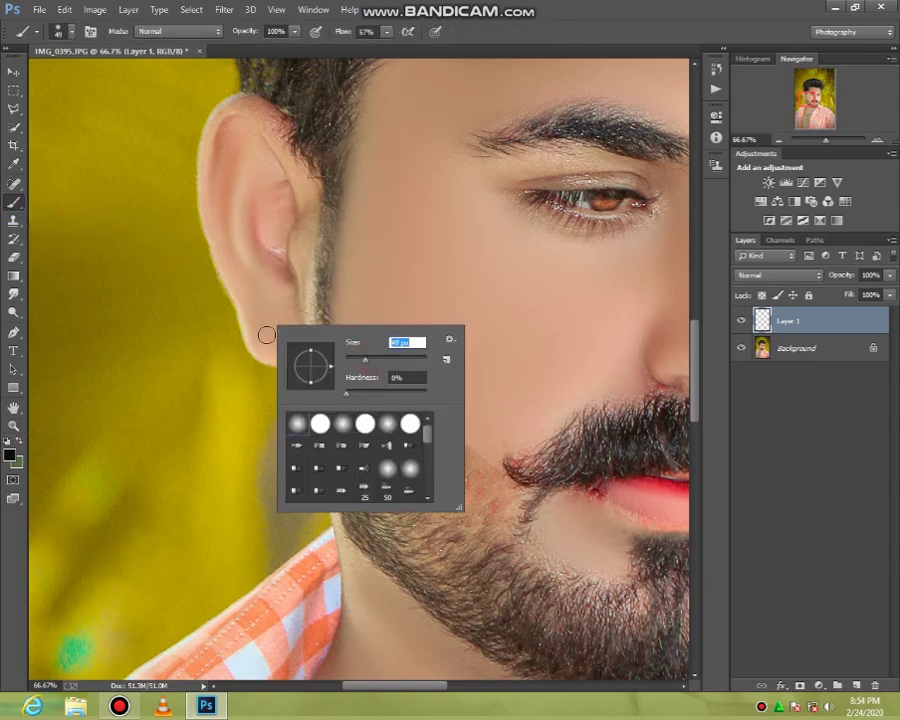
click(269, 338)
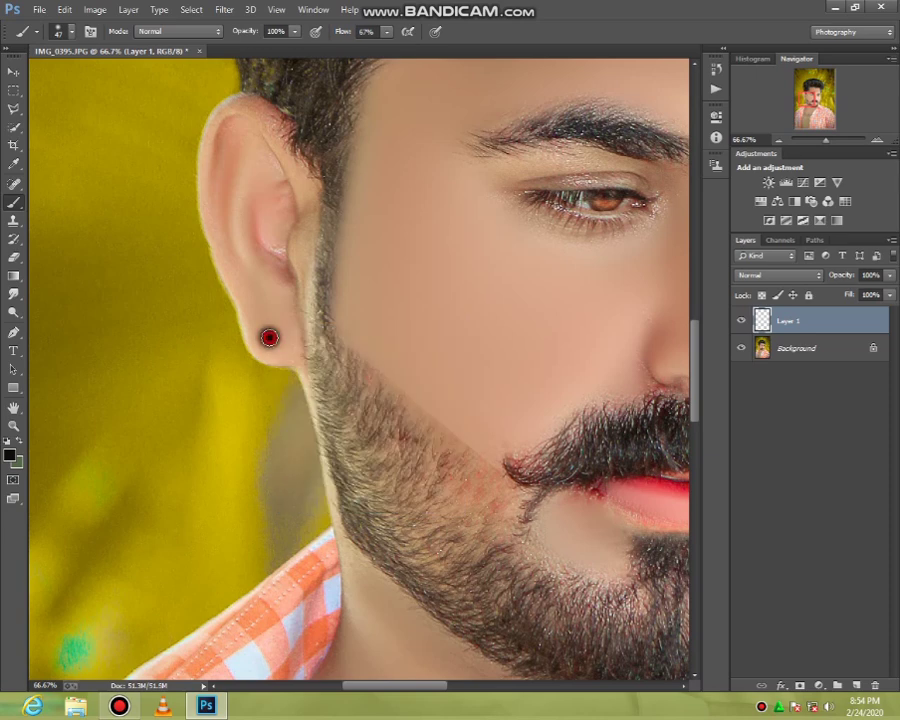
- Fit the photo on screen and set the earring layer to 85% opacity
click(12, 427)
right_click(202, 367)
click(260, 373)
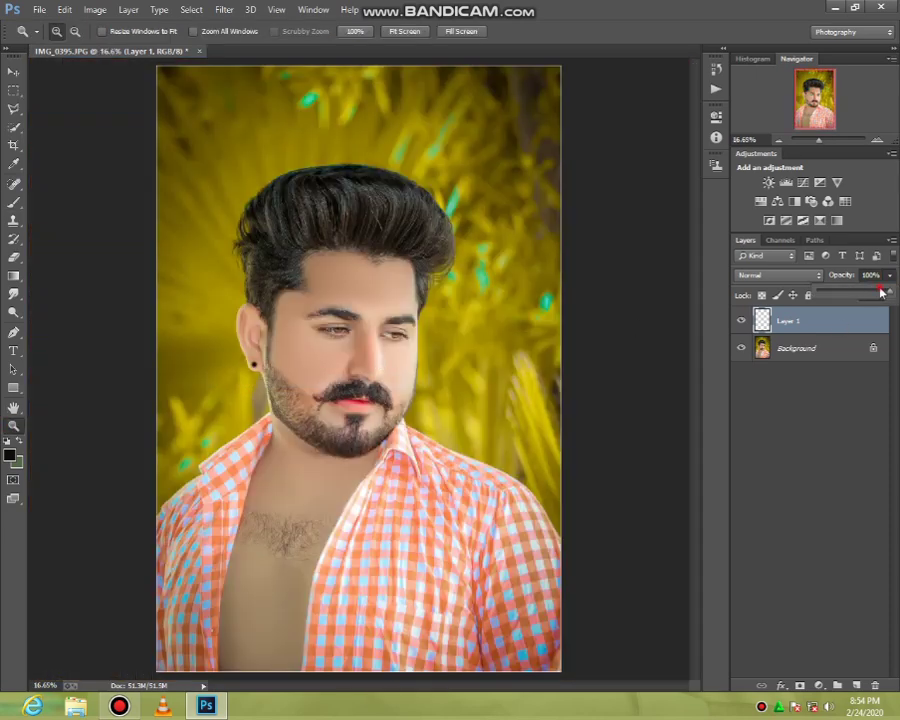
drag(881, 291, 882, 292)
- Merge the earring into the Background and add a Selective Color adjustment layer
right_click(826, 347)
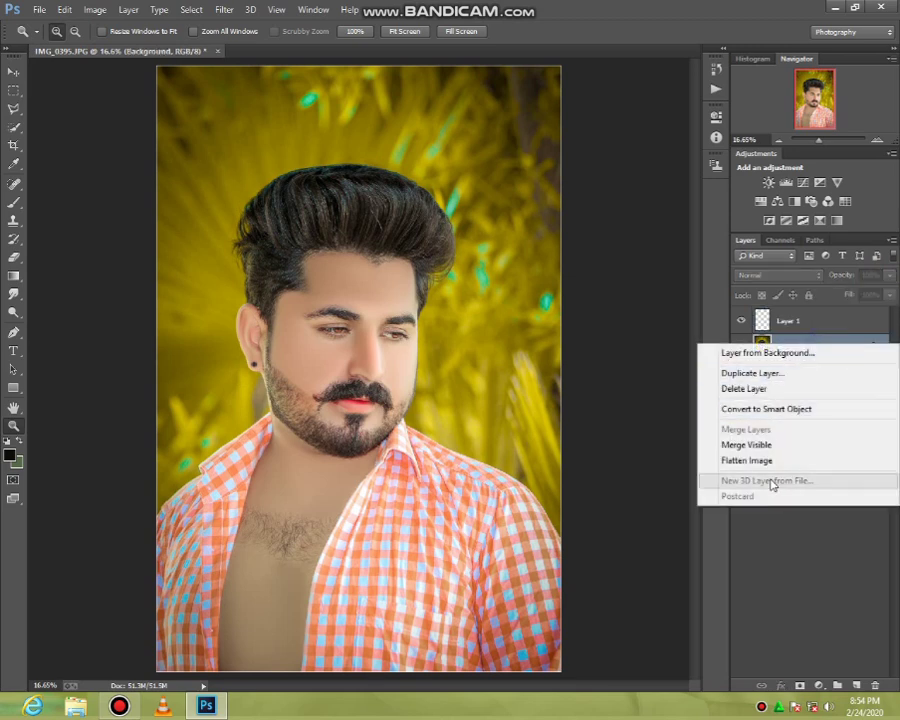
click(783, 446)
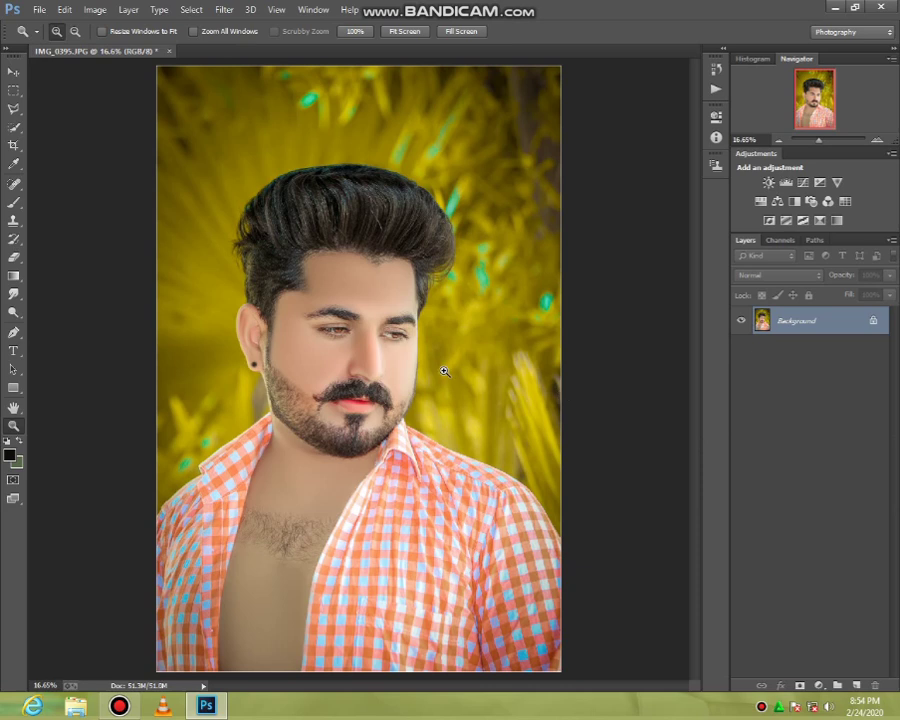
click(819, 685)
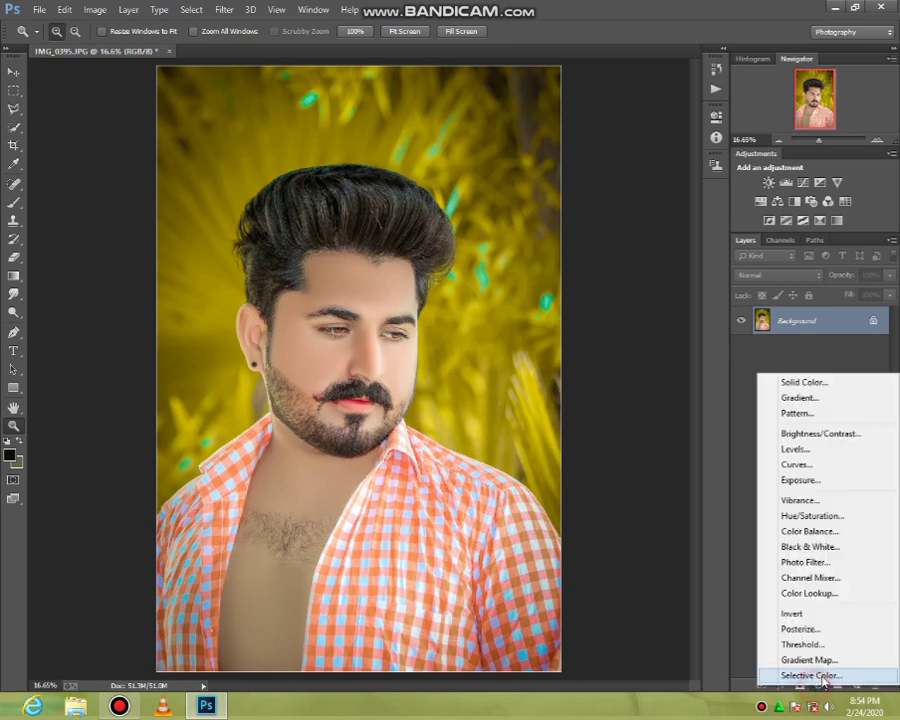
click(810, 676)
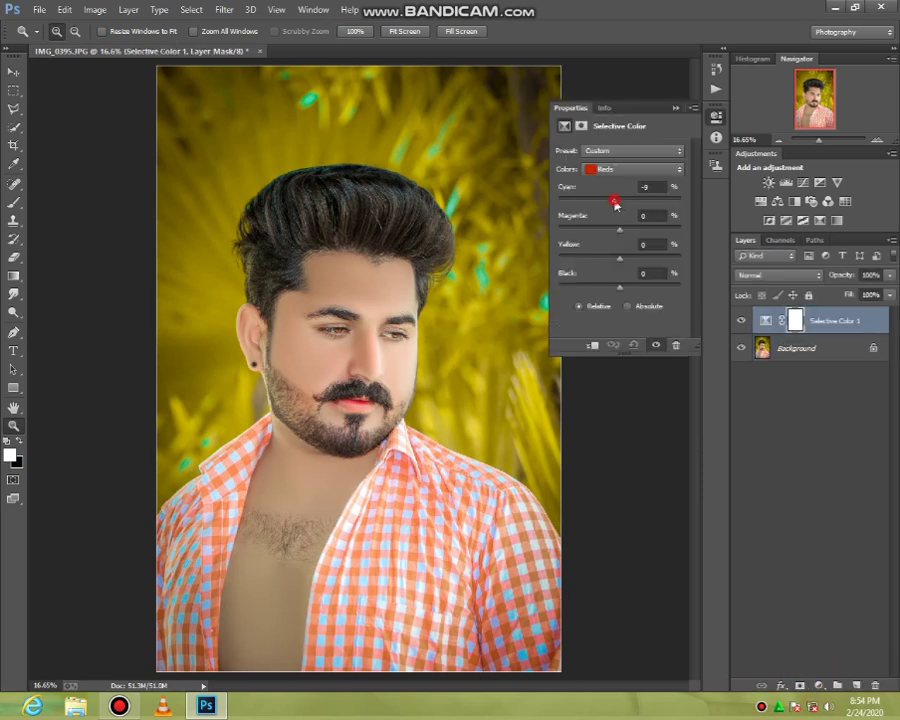
- Shift the Yellows range, then set Whites to Cyan +48 and Yellow −24
click(628, 169)
click(630, 195)
drag(619, 229, 623, 233)
click(614, 168)
click(622, 245)
drag(603, 261, 596, 261)
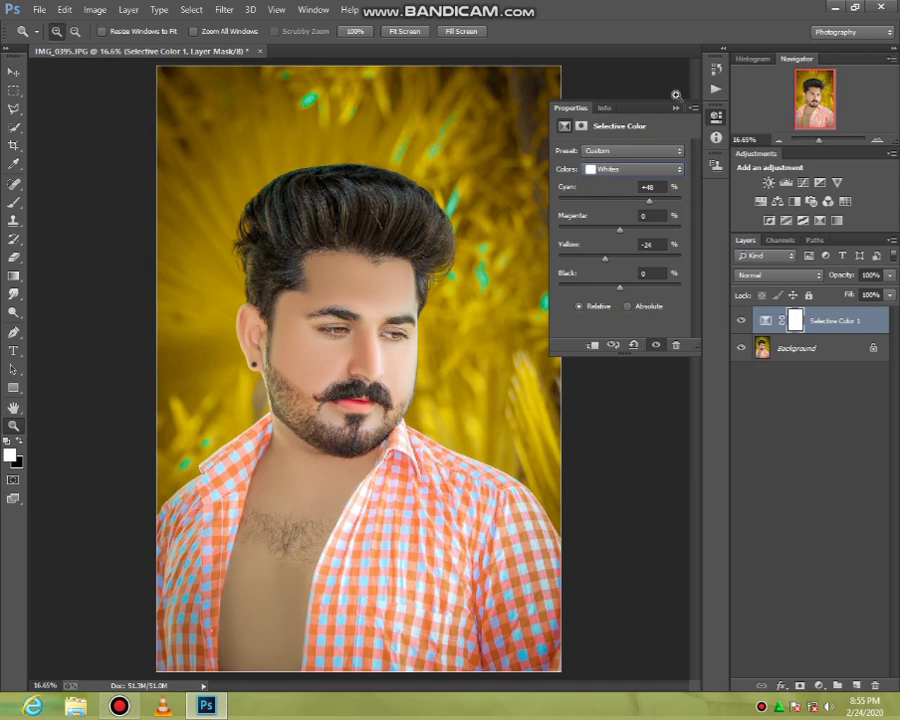
click(676, 94)
right_click(790, 347)
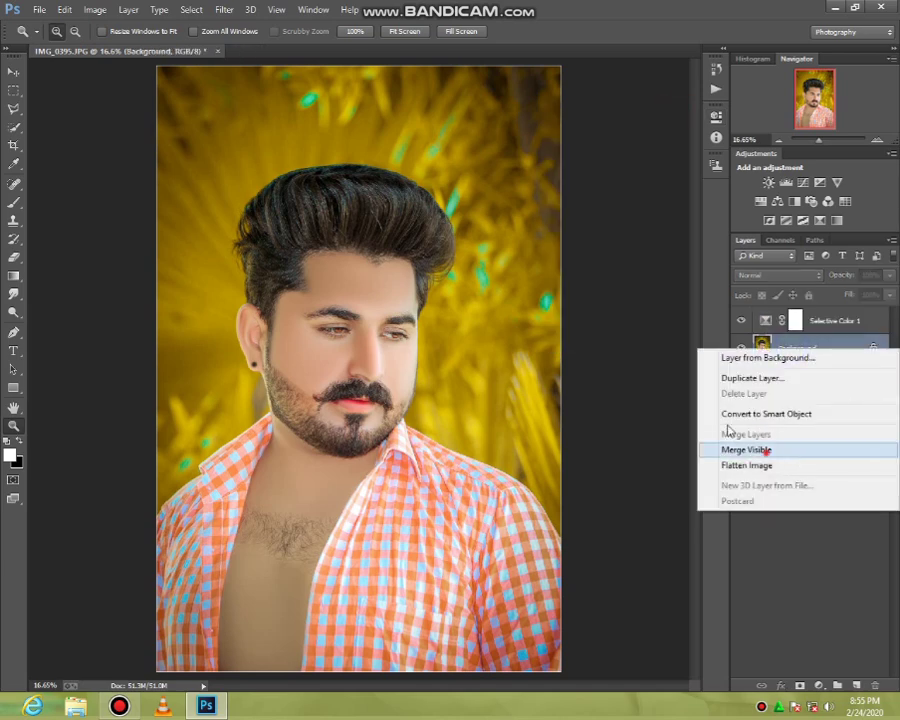
- Merge the visible layers into one Background and zoom in on the face
click(746, 450)
click(353, 348)
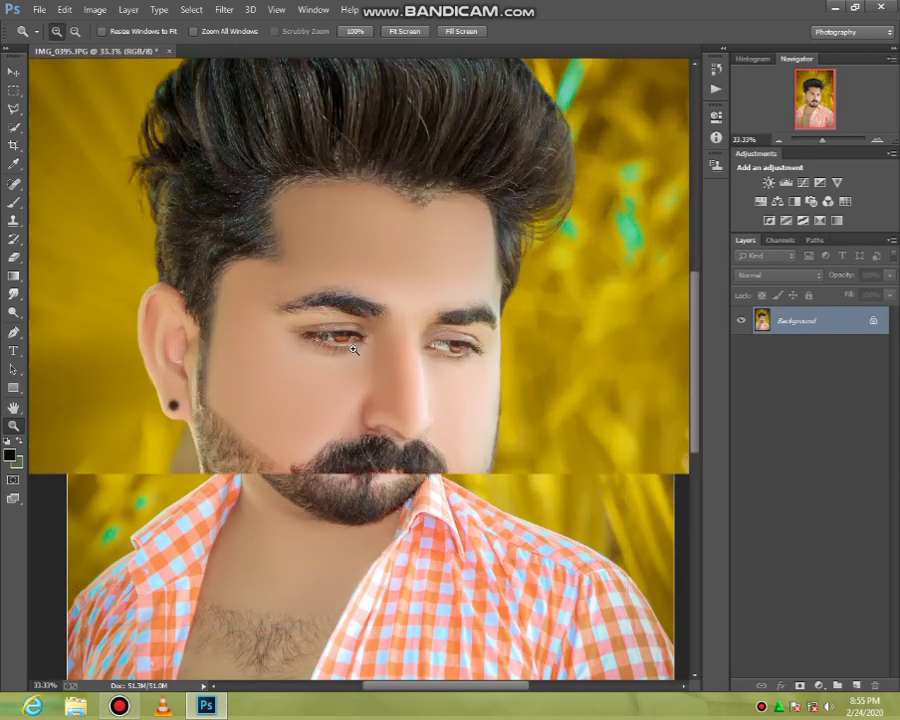
click(363, 298)
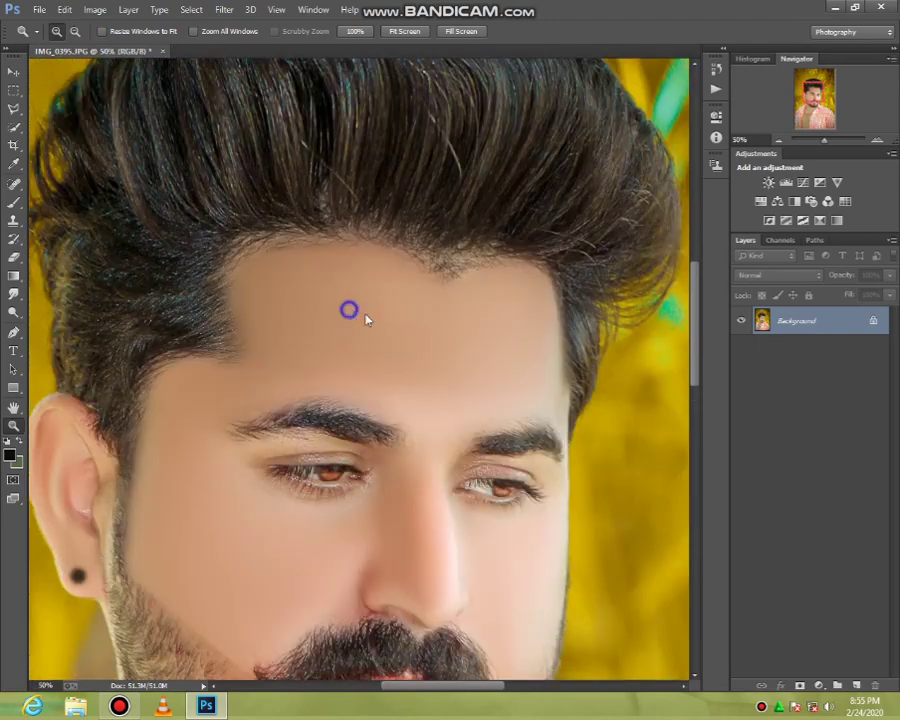
right_click(365, 318)
click(392, 318)
click(374, 279)
right_click(368, 247)
click(387, 254)
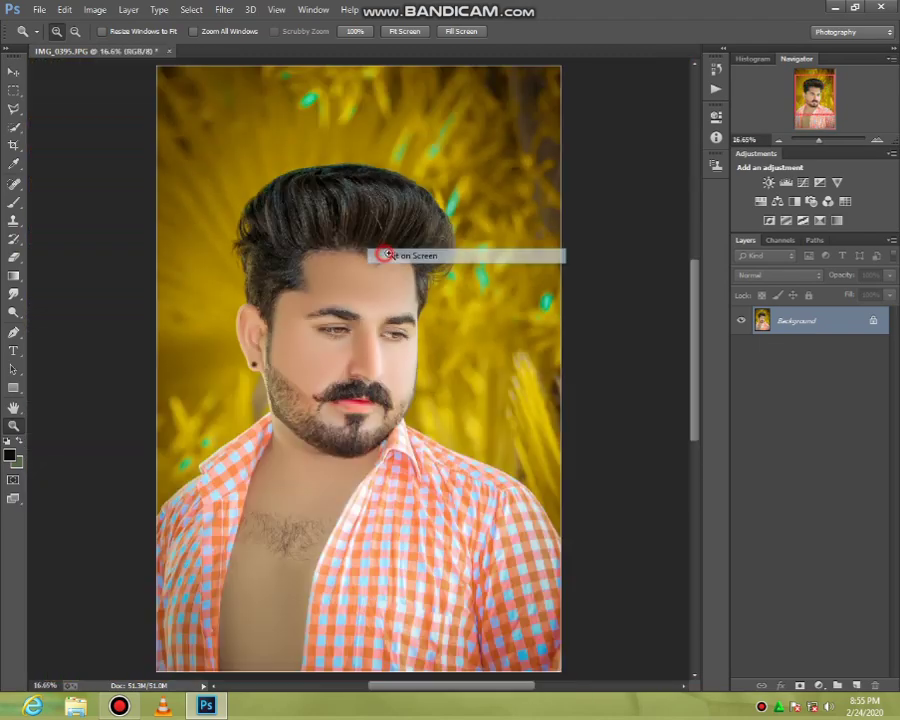
- Apply a Camera Raw Filter with Highlights −23 and Shadows +36
click(224, 10)
click(283, 97)
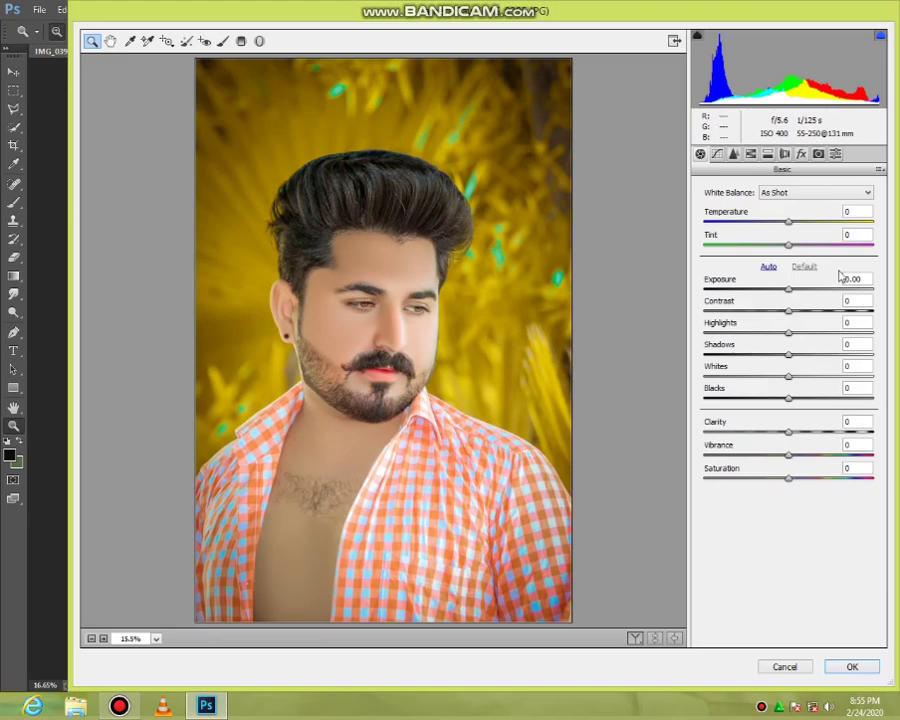
mouse_move(788, 333)
mouse_down()
mouse_move(768, 332)
mouse_move(818, 355)
mouse_up()
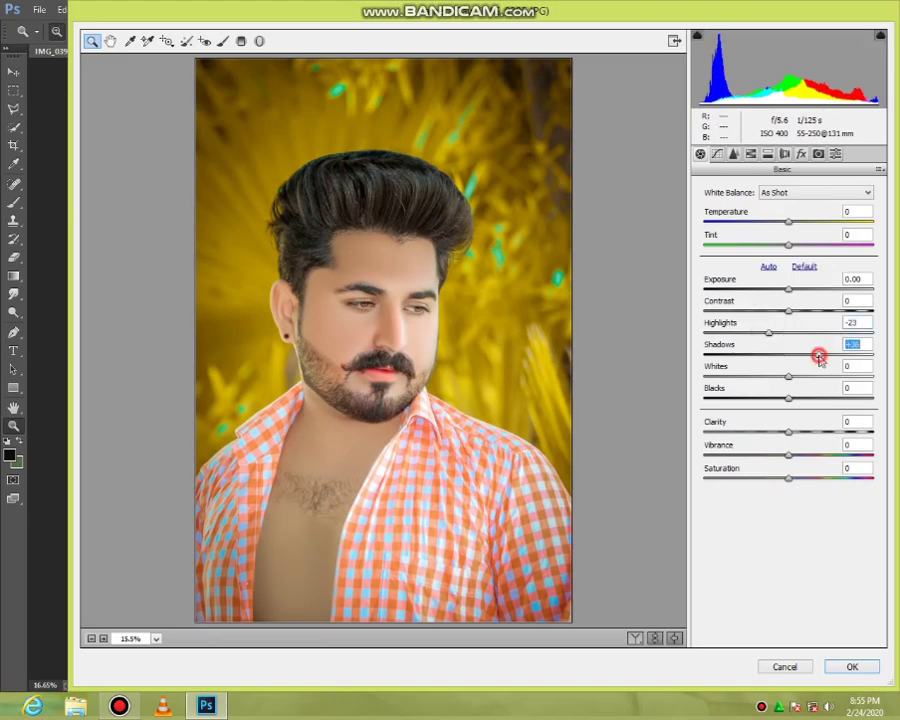
click(767, 333)
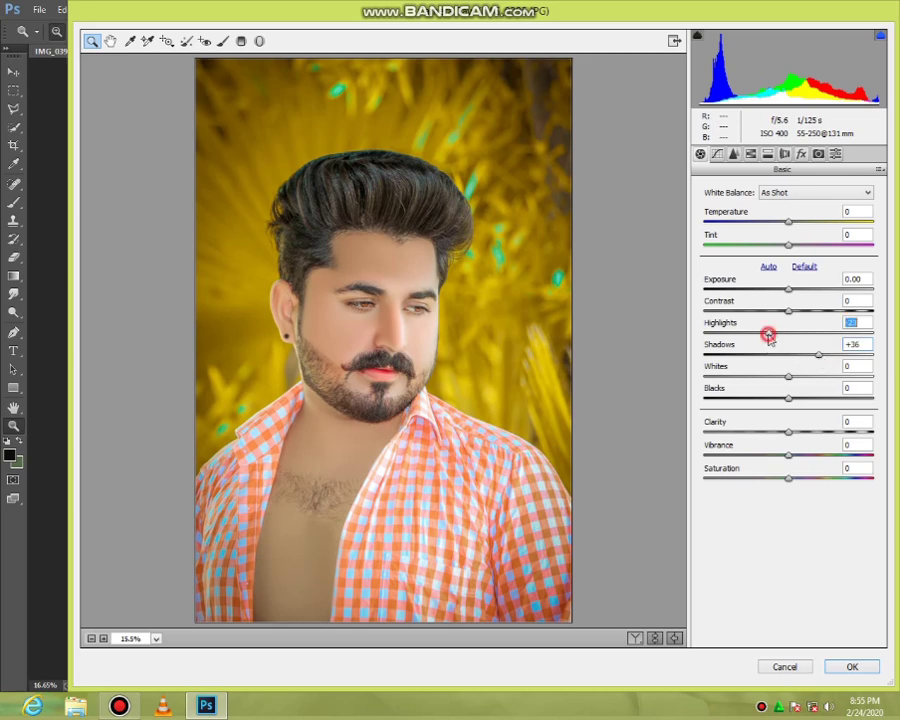
click(851, 667)
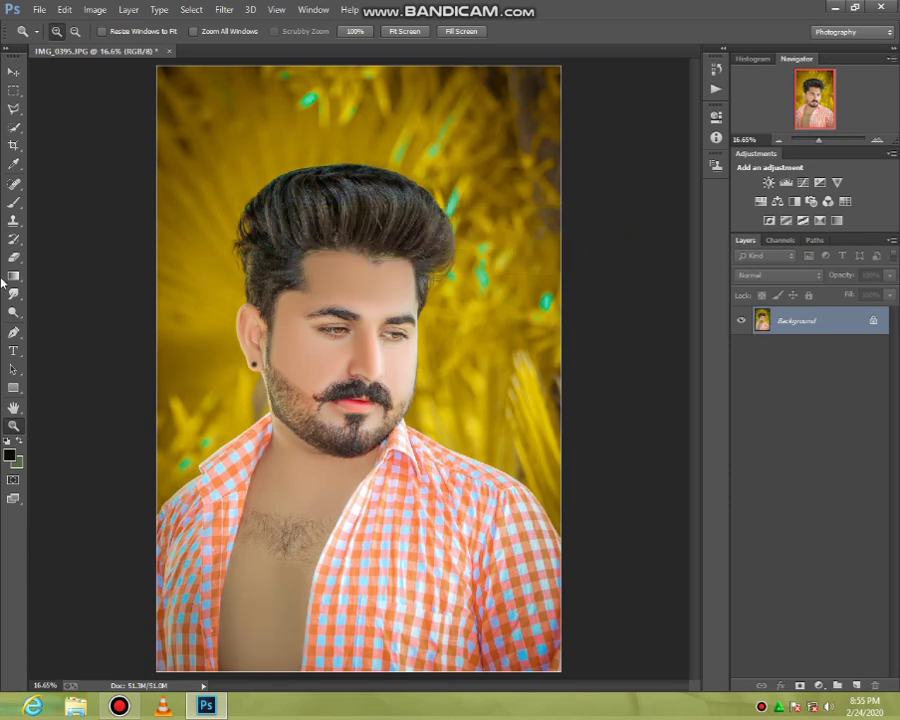
- Quick-select the bare chest between the shirt edges for Camera Raw
click(14, 128)
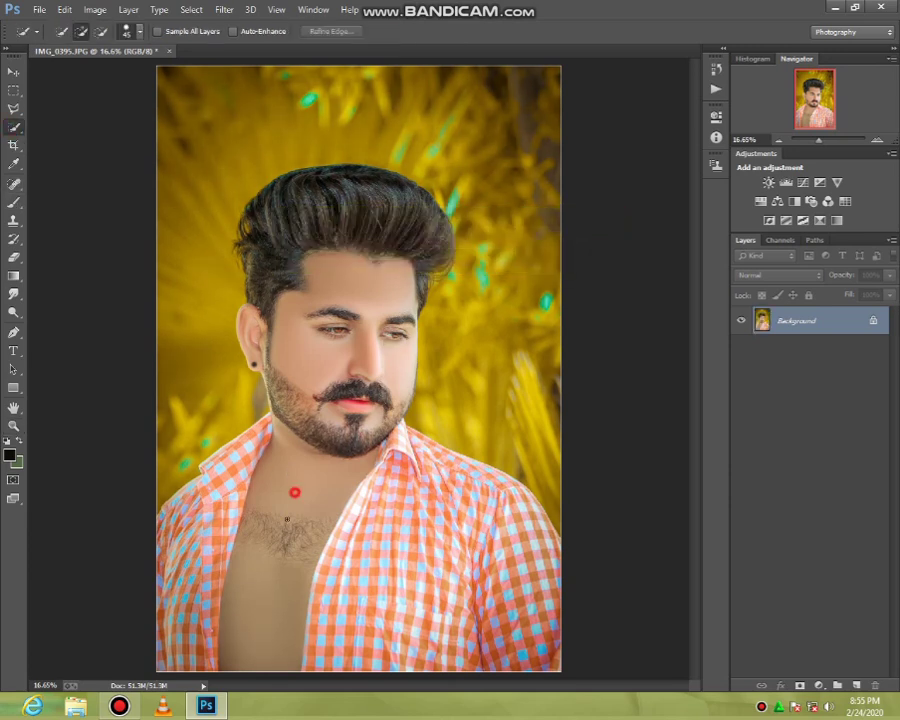
drag(294, 492, 265, 560)
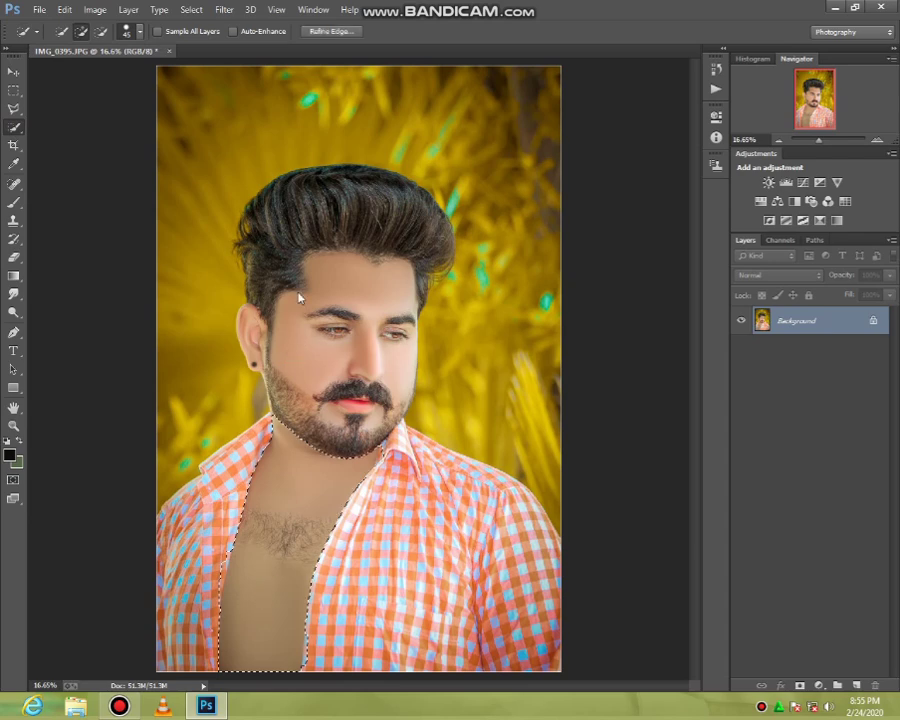
click(224, 9)
click(322, 90)
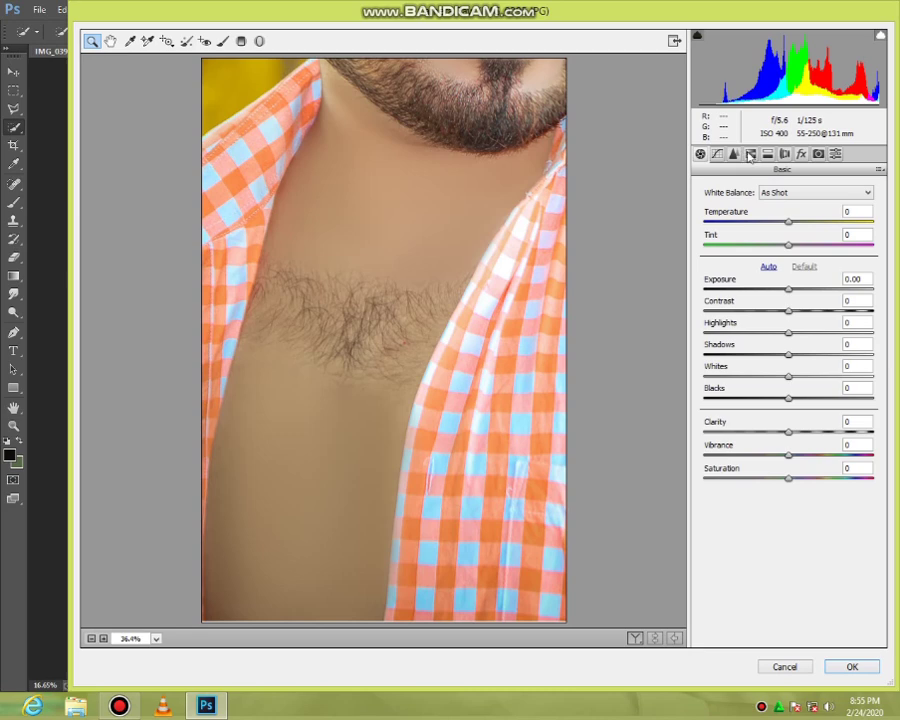
- Lower Oranges saturation and raise Oranges luminance on the chest, then deselect
click(751, 155)
mouse_move(785, 279)
mouse_down()
mouse_move(763, 279)
mouse_move(802, 275)
mouse_move(793, 291)
mouse_up()
click(783, 207)
click(700, 153)
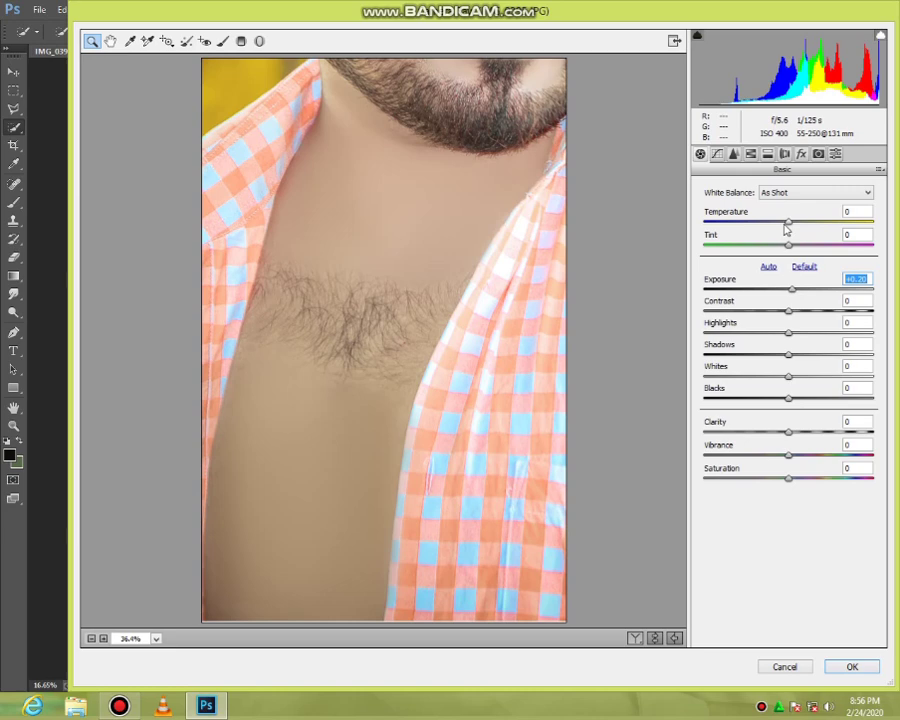
drag(789, 223, 790, 230)
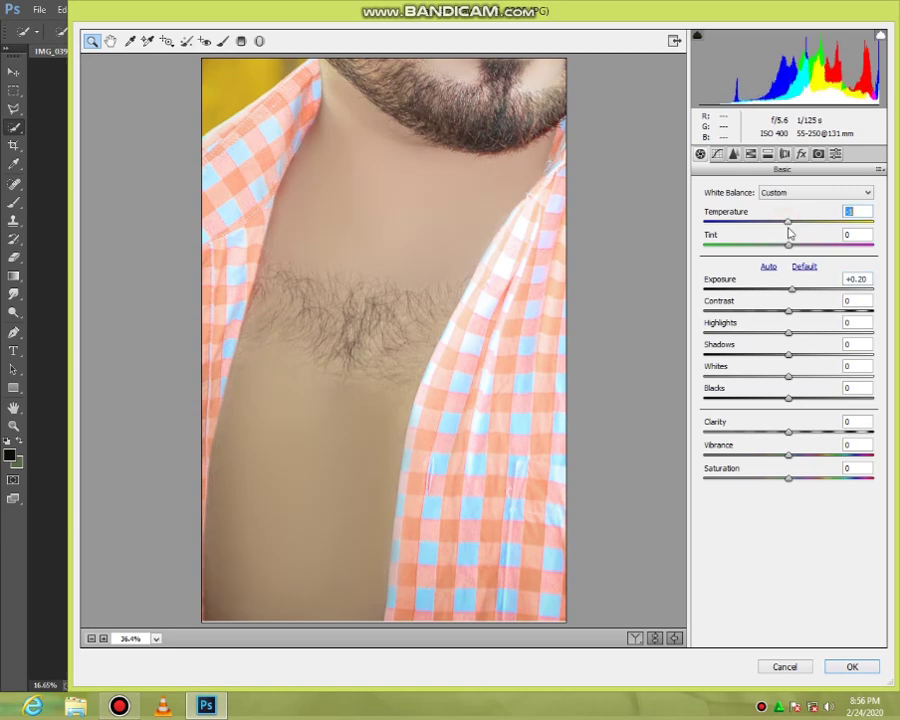
click(848, 667)
right_click(420, 301)
click(486, 315)
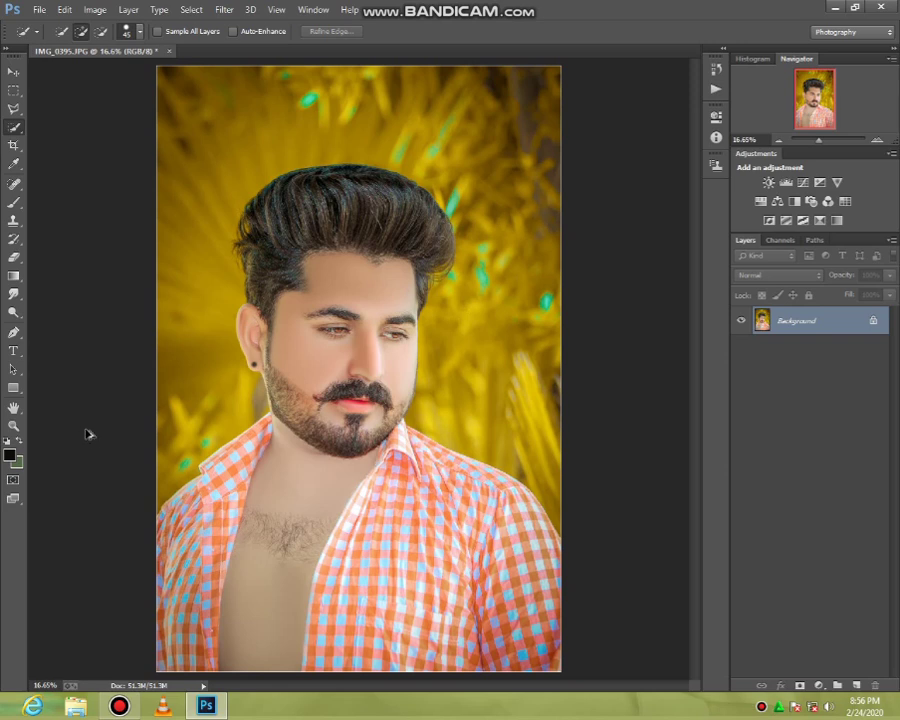
- Reselect the chest and raise its Camera Raw exposure to +0.20
key(ctrl+shift+d)
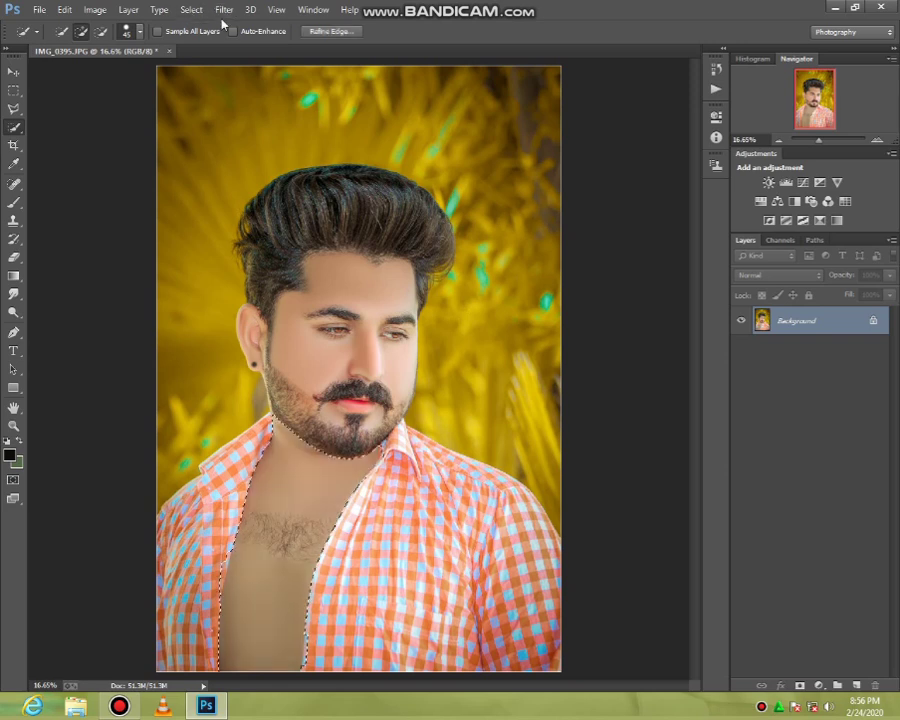
click(224, 10)
click(261, 146)
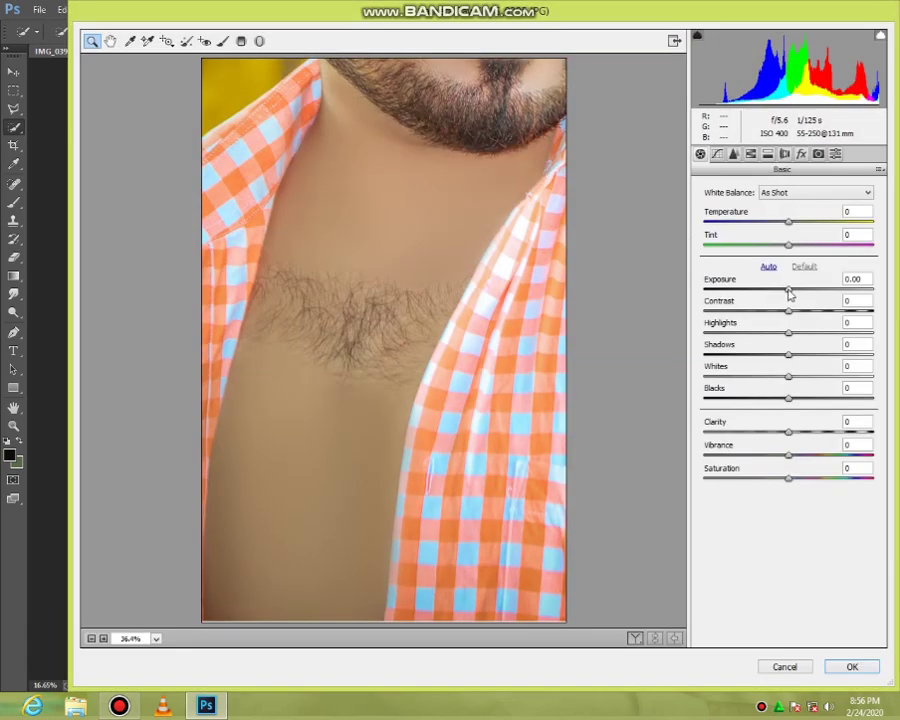
click(789, 292)
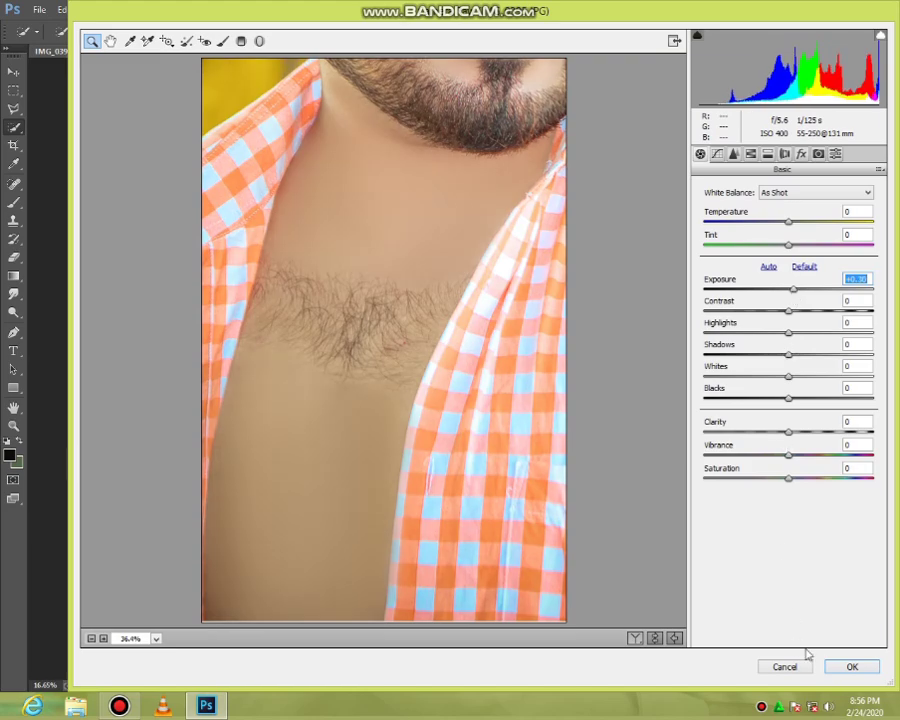
click(851, 666)
right_click(402, 318)
click(432, 328)
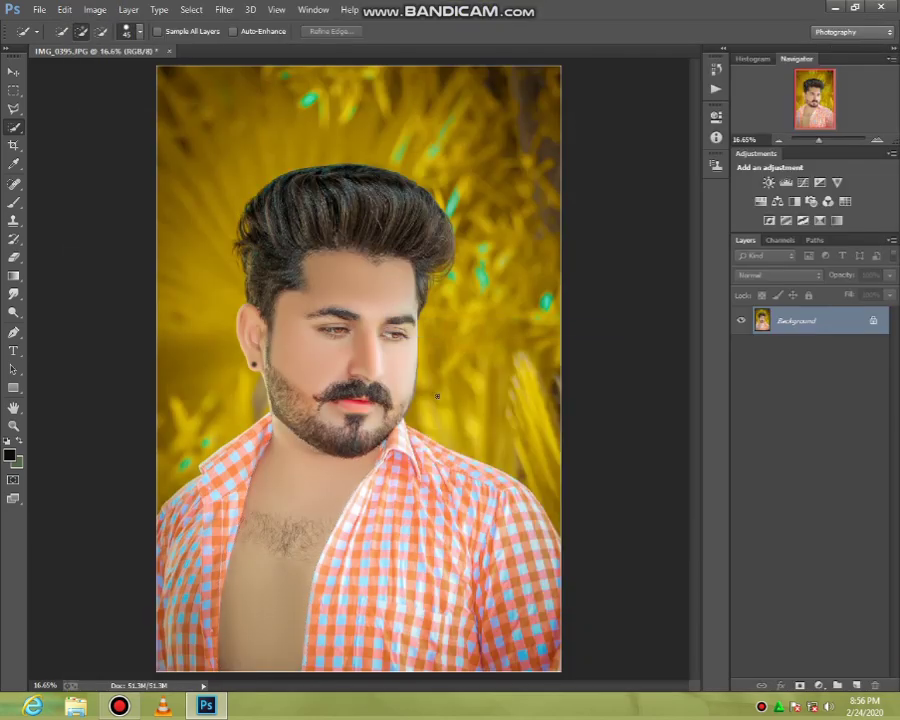
click(13, 425)
click(362, 388)
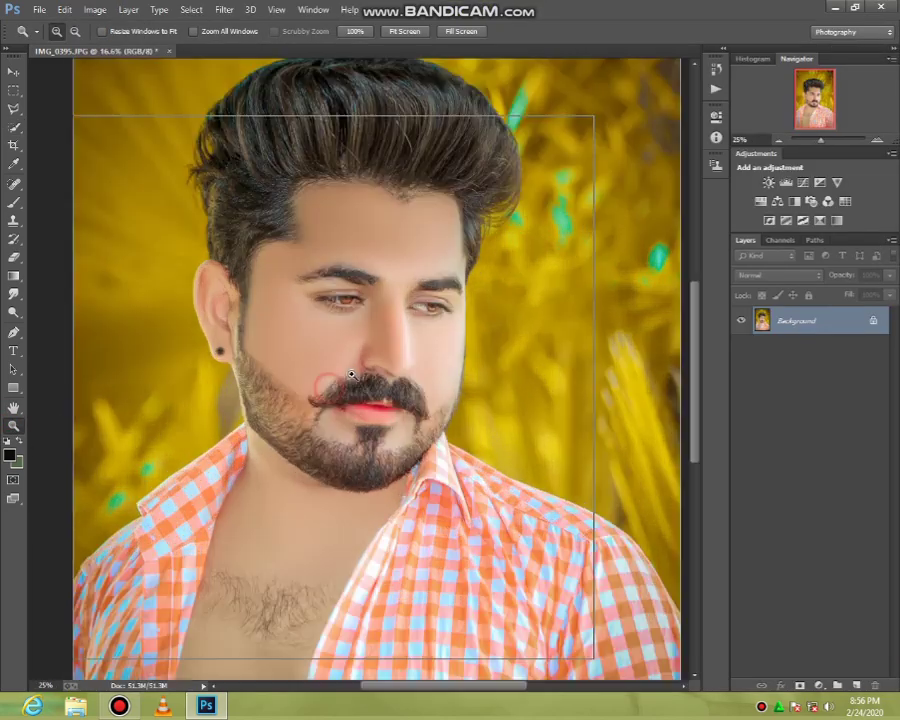
click(416, 412)
scroll(416, 412, down, 3)
right_click(301, 376)
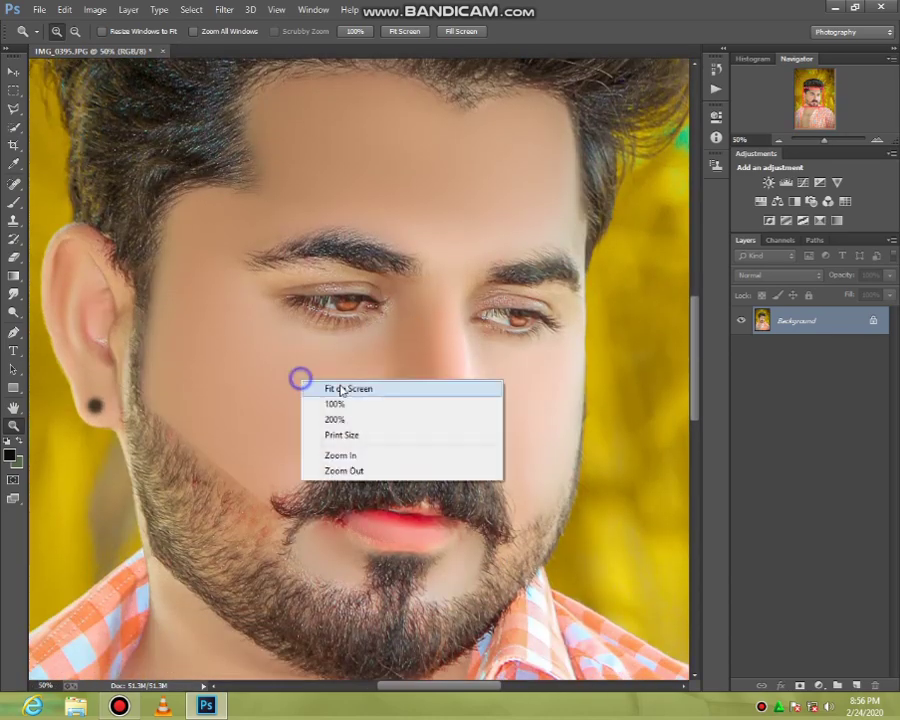
click(309, 382)
click(283, 340)
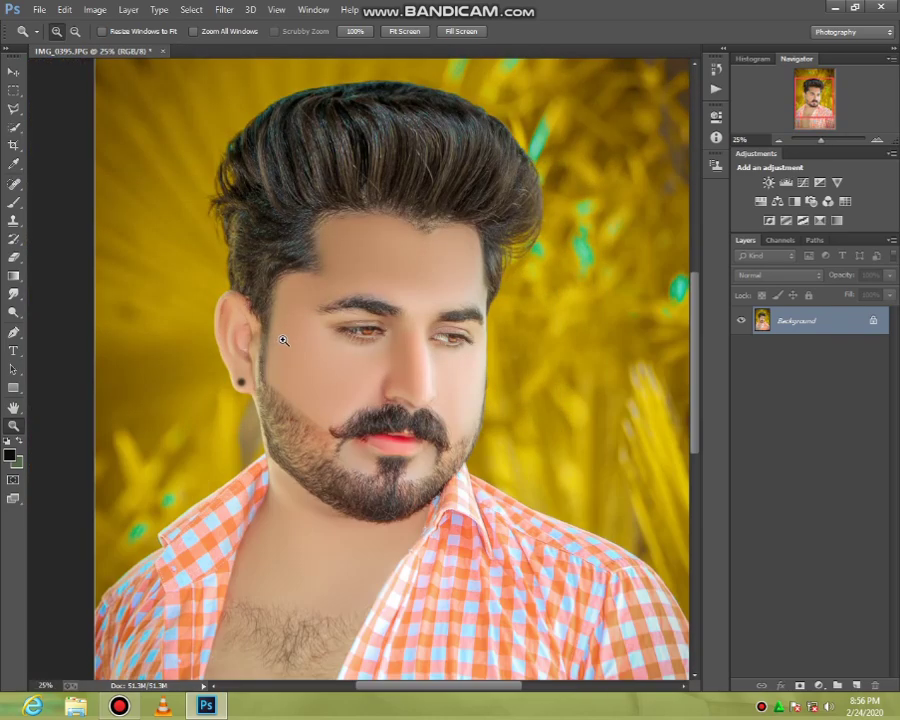
right_click(320, 298)
click(372, 305)
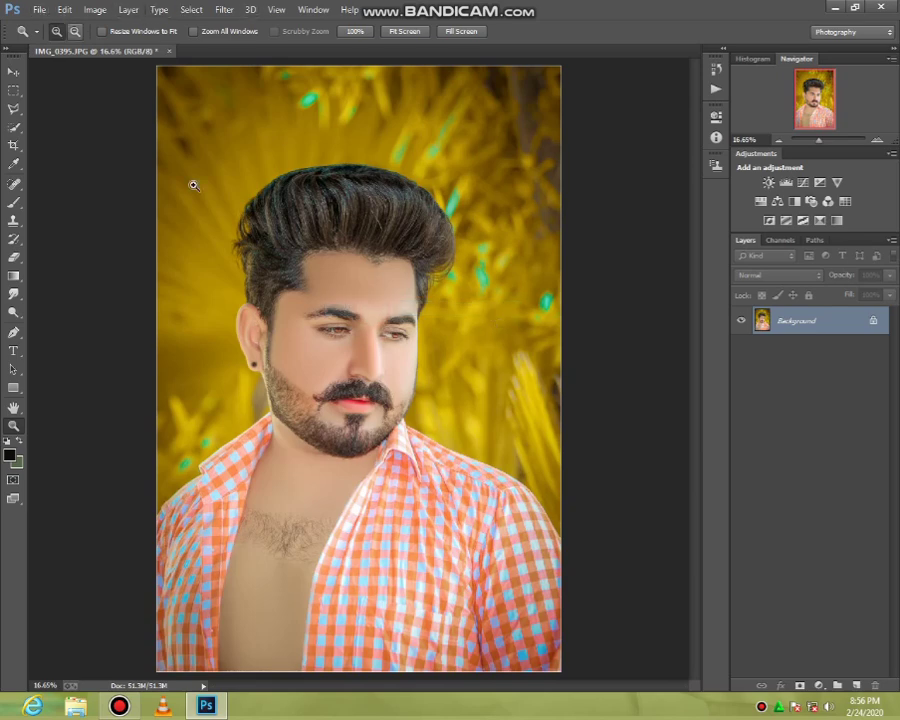